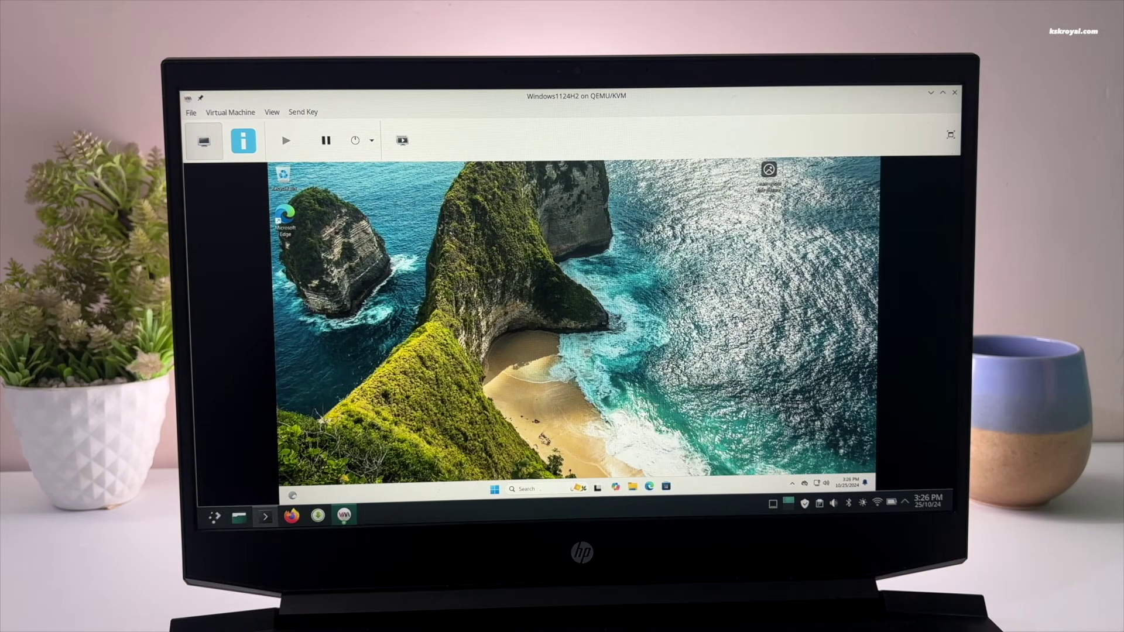
Switch the running Windows 11 virtual machine's display to full screen and open the guest's Start menu.
{"action": "left_click", "coordinate": [272, 112]}
{"action": "left_click", "coordinate": [301, 174]}
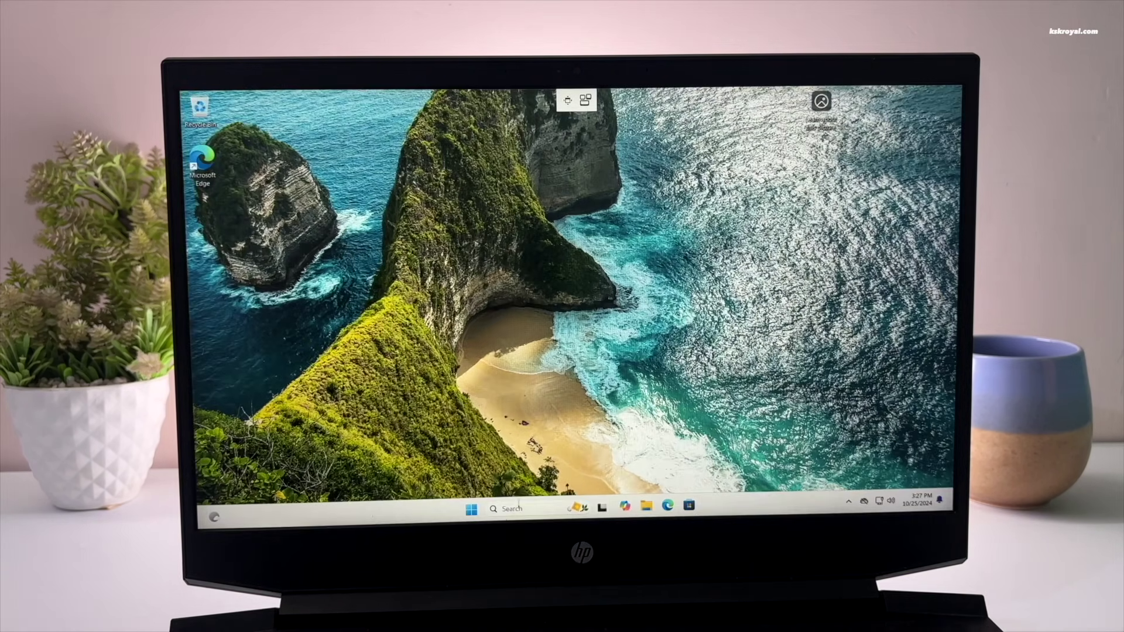
{"action": "left_click", "coordinate": [472, 508]}
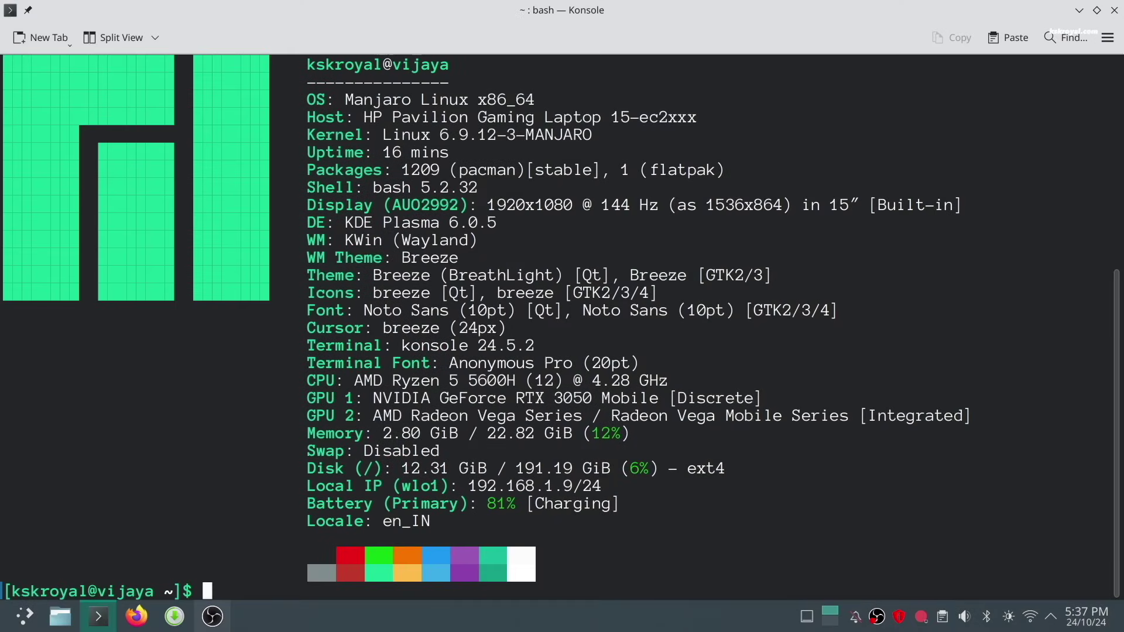
Review the host's CPU, GPU and memory details, then check KVM support with sudo virt-host-validate qemu, authenticating with the account password.
{"action": "left_click_drag", "start_coordinate": [300, 381], "coordinate": [1034, 433]}
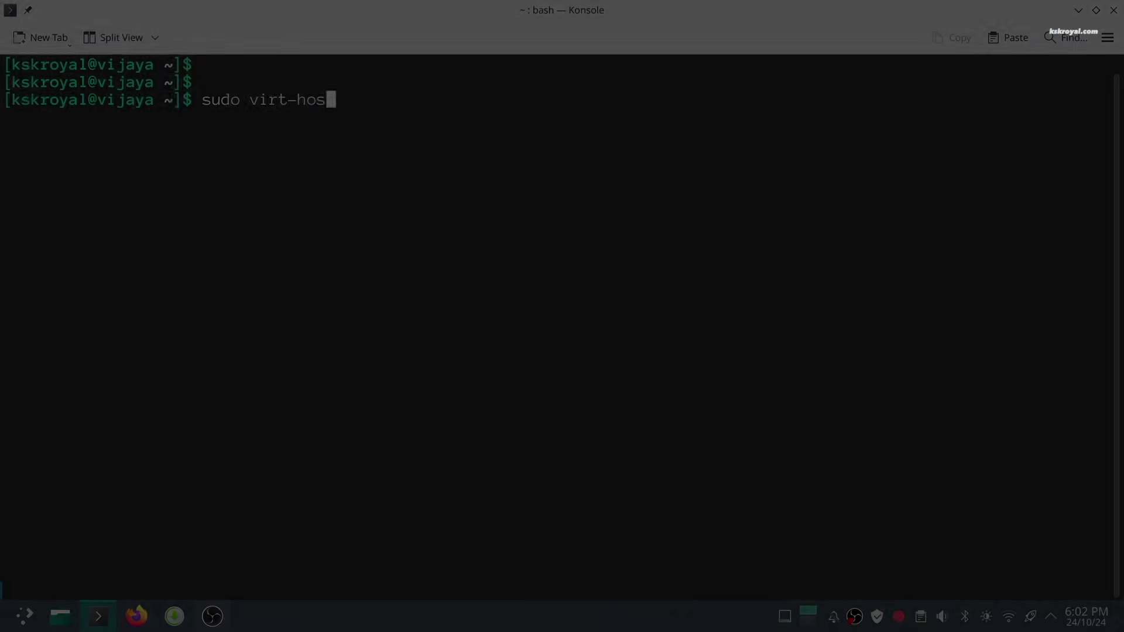
{"action": "type", "text": "t-validate qemu"}
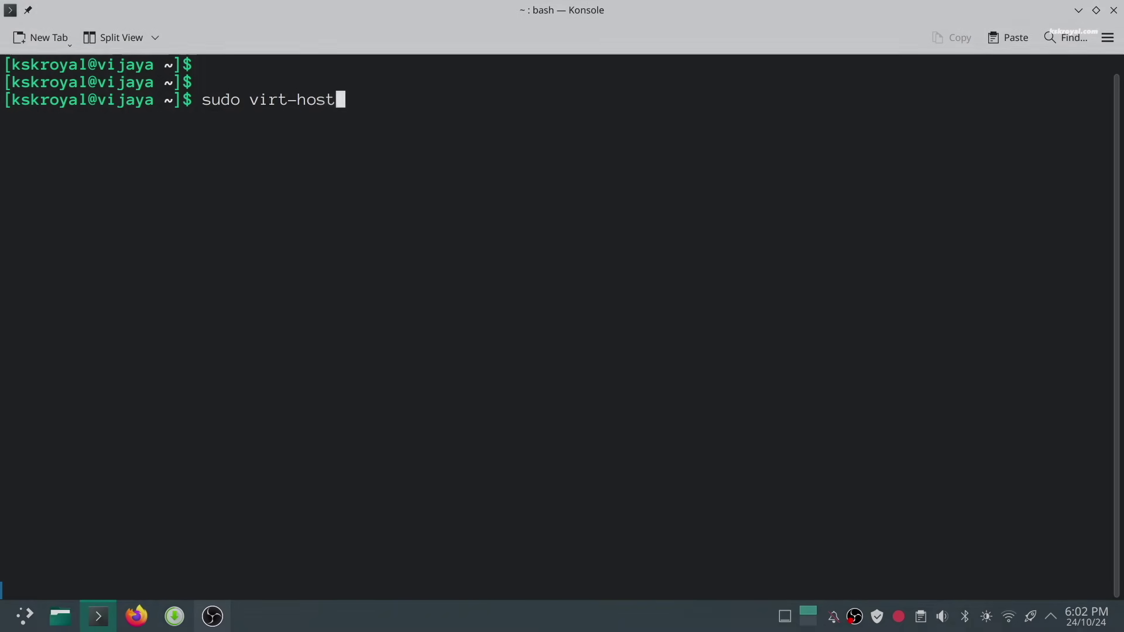
{"action": "key", "text": "Return"}
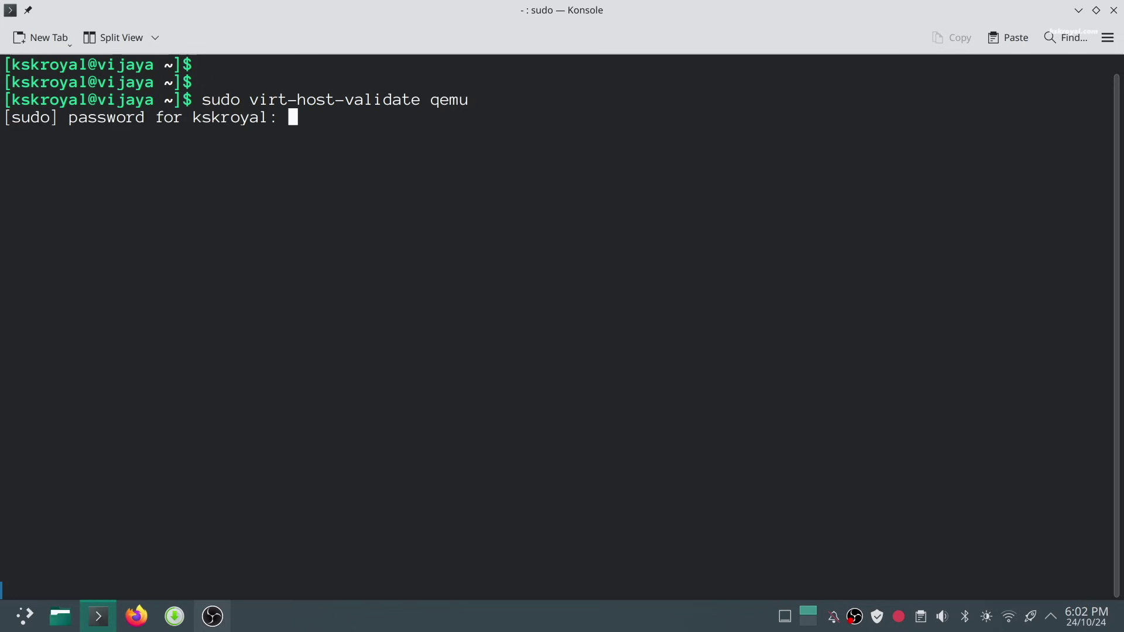
{"action": "key", "text": "Return"}
{"action": "left_click_drag", "start_coordinate": [19, 142], "coordinate": [803, 148]}
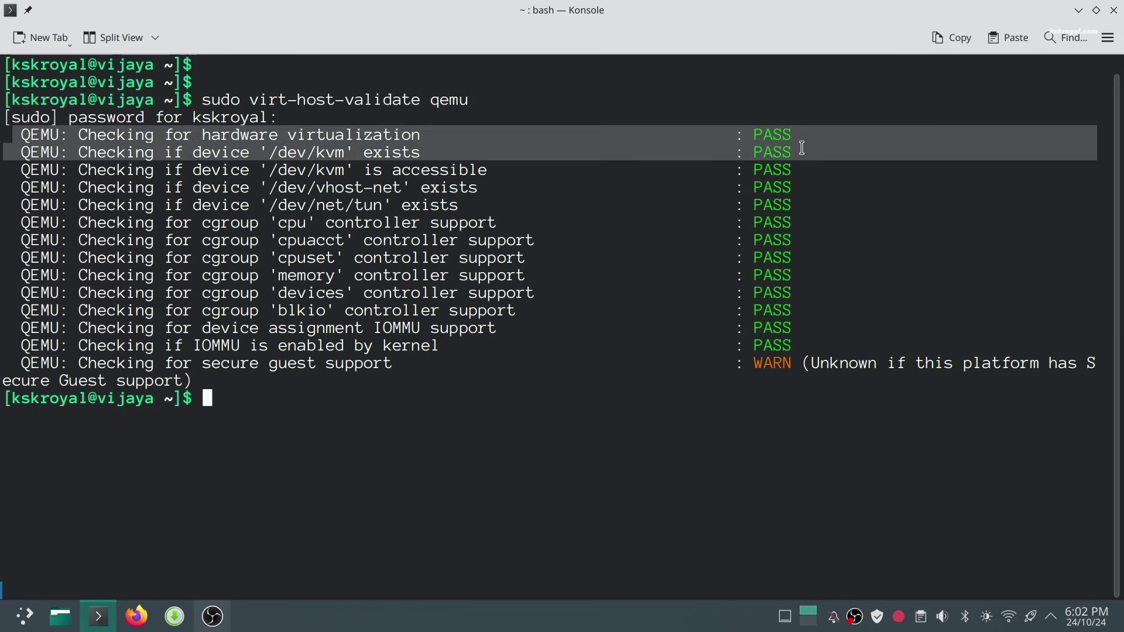
{"action": "triple_click", "coordinate": [283, 147]}
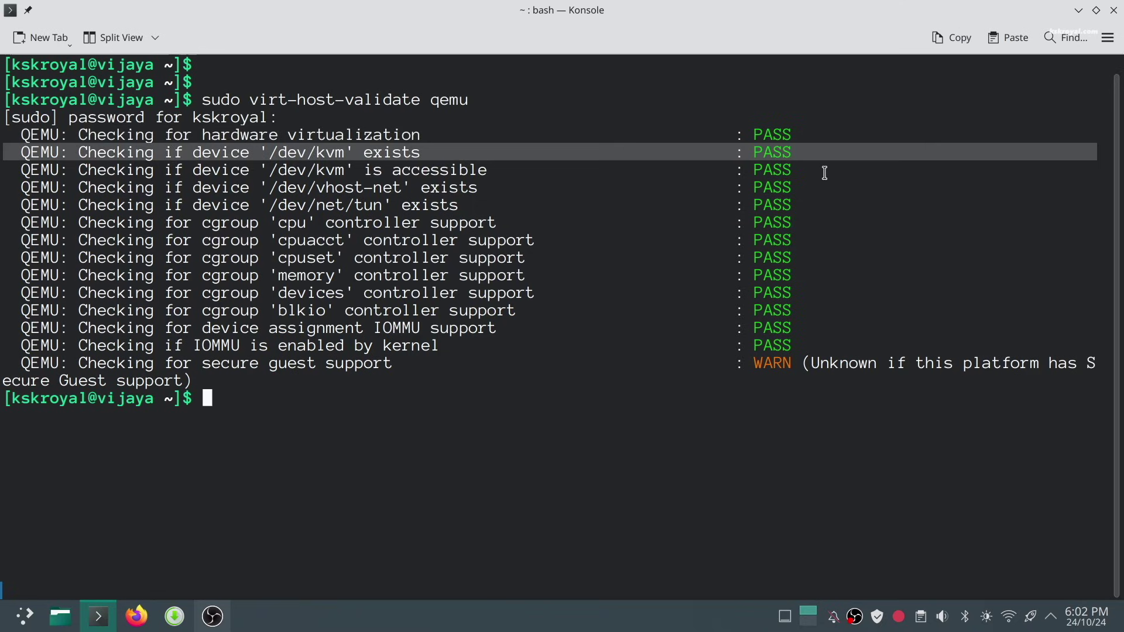
Launch Virtual Machine Manager, authorize it with the account password, and view its About information.
{"action": "key", "text": "super"}
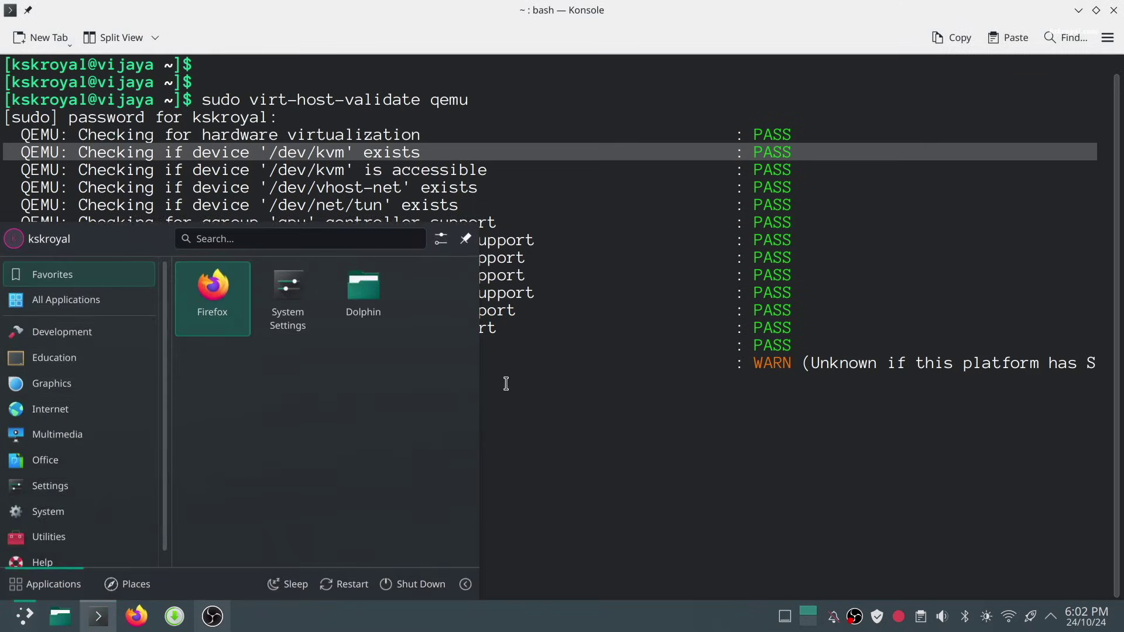
{"action": "type", "text": "virt"}
{"action": "key", "text": "Return"}
{"action": "type", "text": "••••••"}
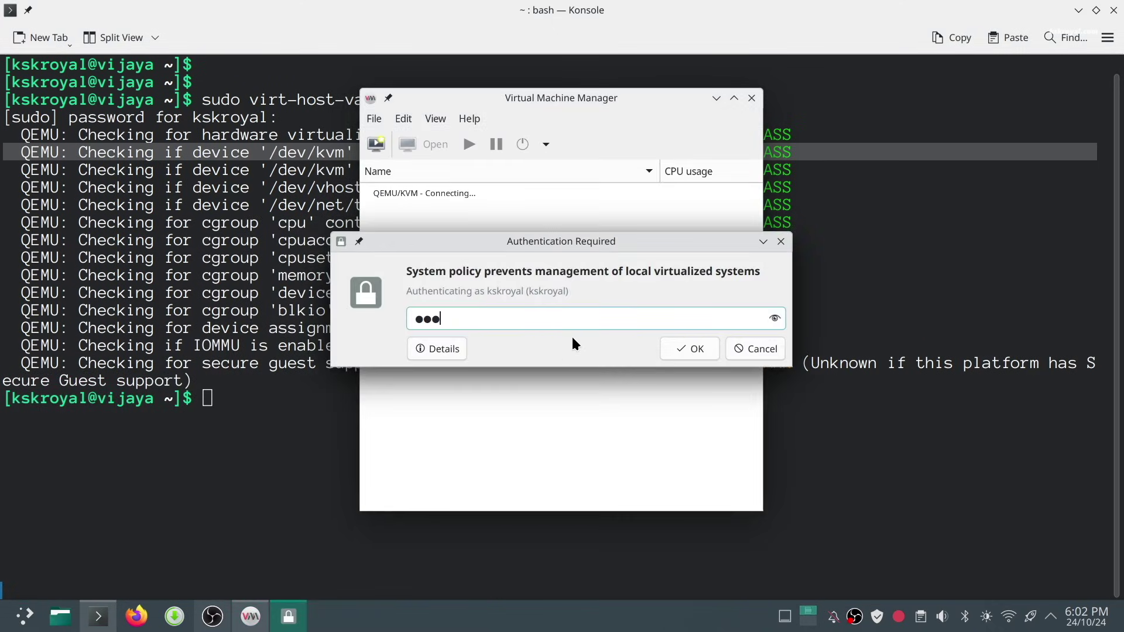
{"action": "key", "text": "Return"}
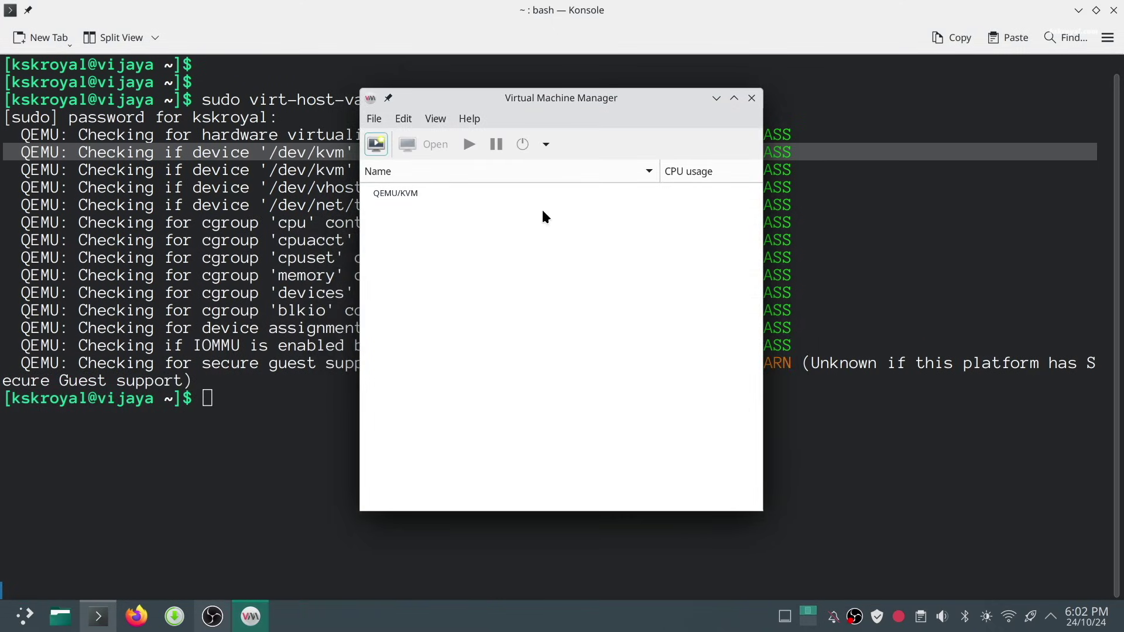
{"action": "left_click", "coordinate": [470, 119]}
{"action": "left_click", "coordinate": [490, 142]}
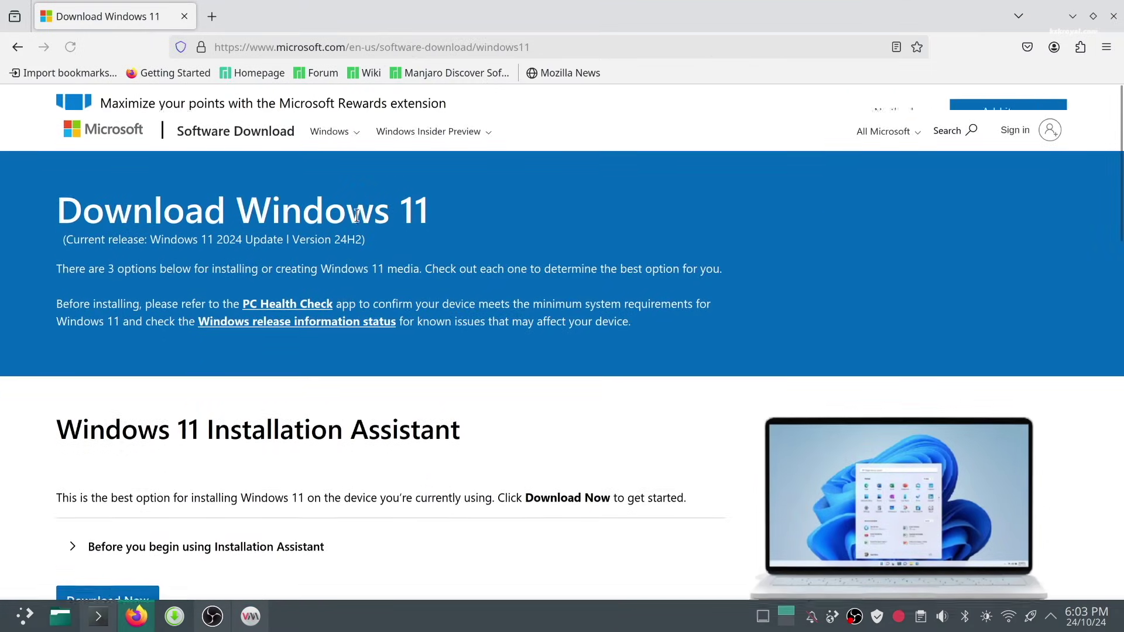
In Firefox, download the 64-bit Windows 11 multi-edition ISO for x64 devices in English (United States) and show all downloads.
{"action": "left_click_drag", "start_coordinate": [363, 272], "coordinate": [332, 271]}
{"action": "scroll", "coordinate": [381, 276], "scroll_direction": "down", "scroll_amount": 15}
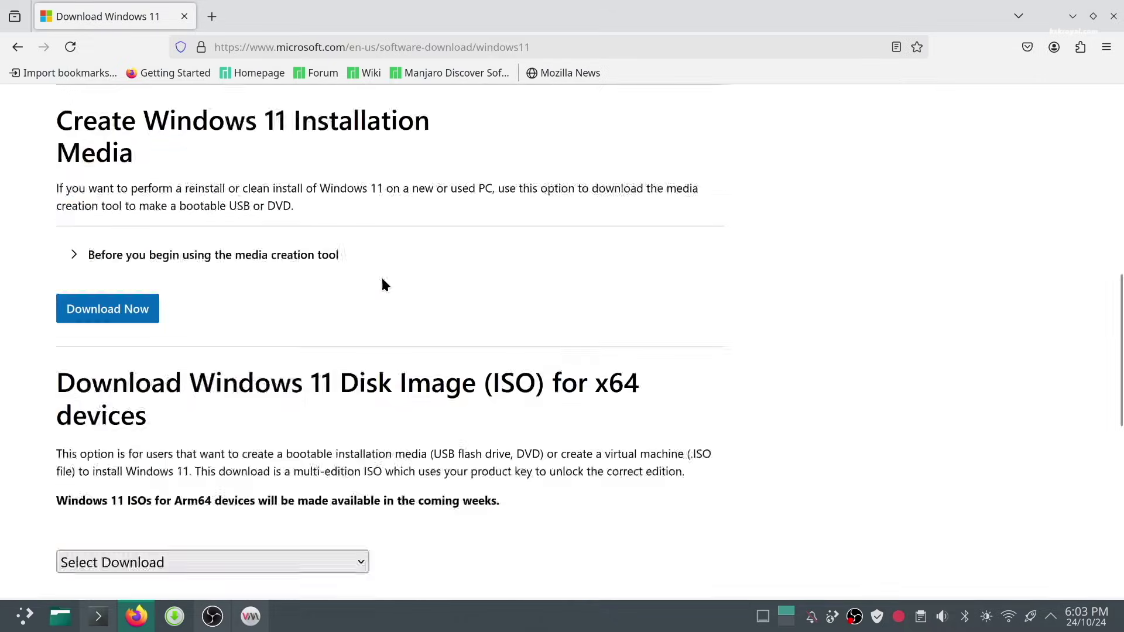
{"action": "scroll", "coordinate": [263, 293], "scroll_direction": "up", "scroll_amount": 5}
{"action": "triple_click", "coordinate": [246, 123]}
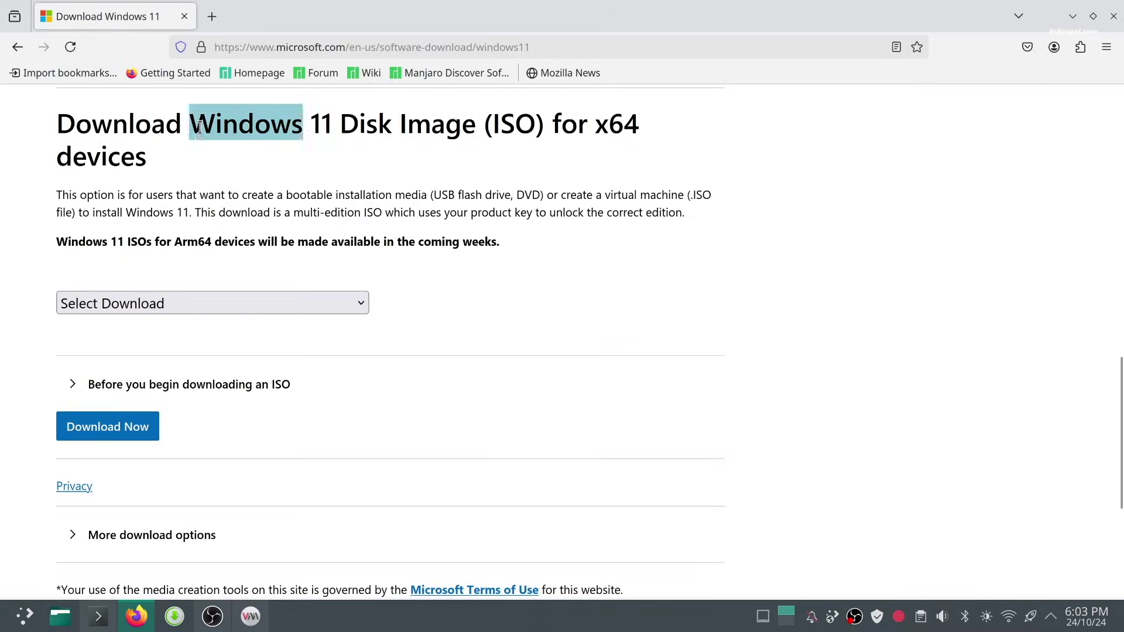
{"action": "left_click", "coordinate": [585, 126]}
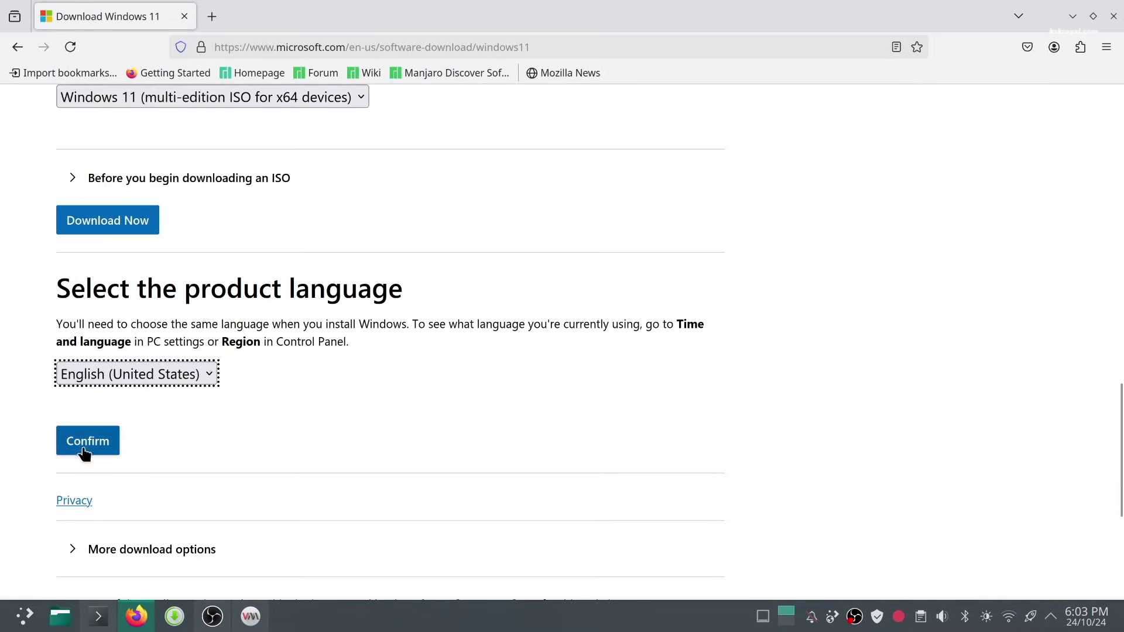
{"action": "left_click", "coordinate": [88, 442]}
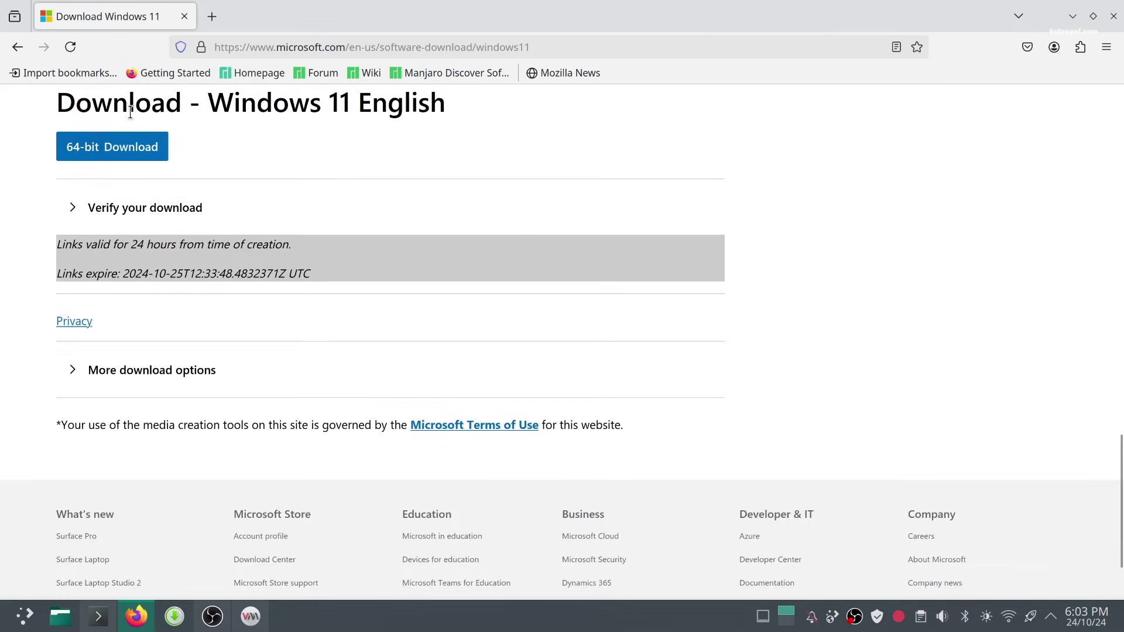
{"action": "left_click", "coordinate": [117, 155]}
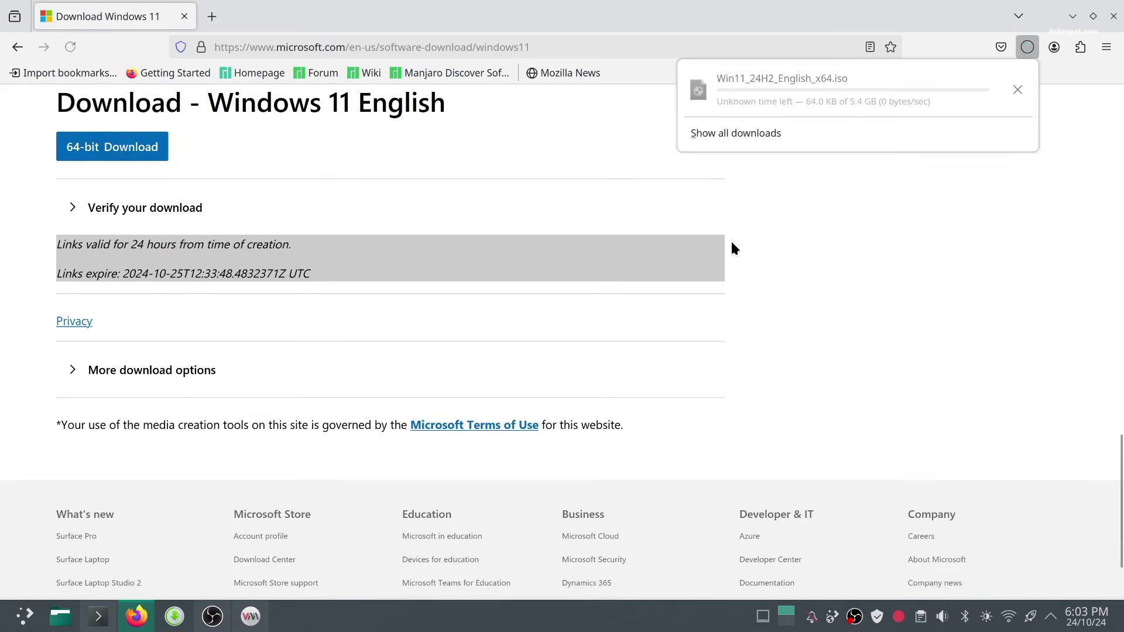
{"action": "left_click", "coordinate": [767, 136]}
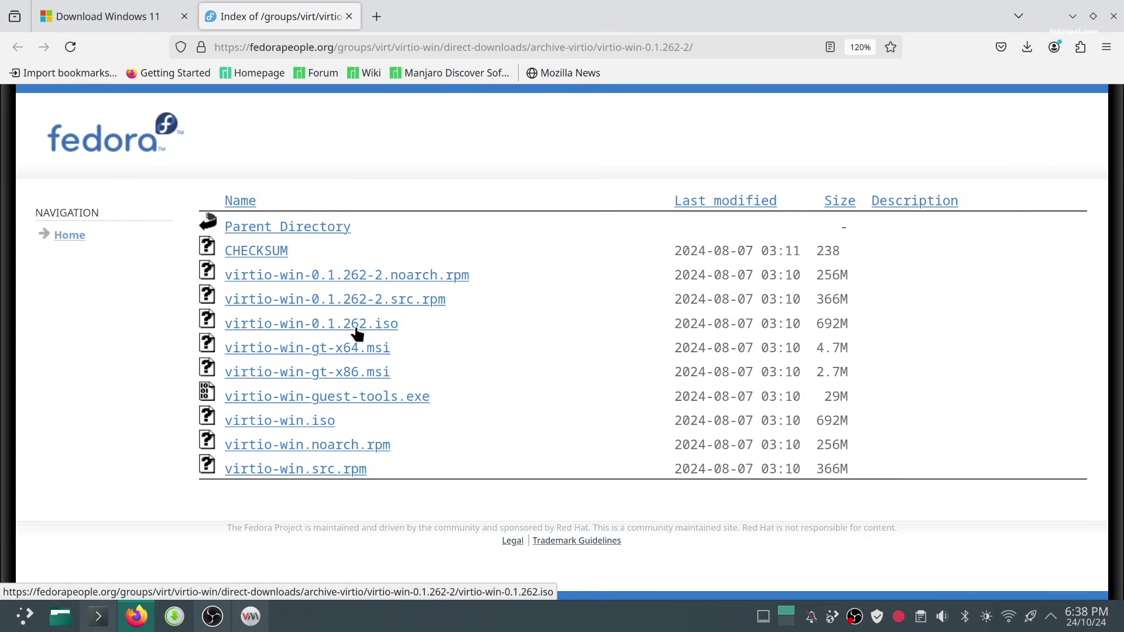
Download virtio-win-0.1.262.iso from the Fedora archive and check both ISO files in the Downloads folder.
{"action": "left_click", "coordinate": [356, 330]}
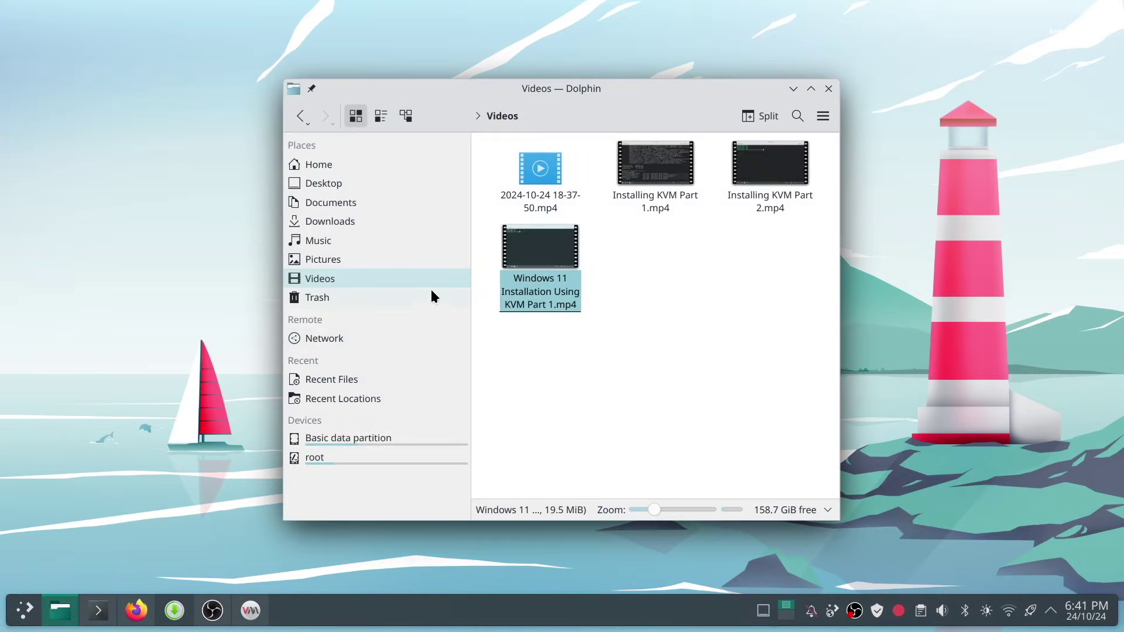
{"action": "left_click", "coordinate": [352, 222]}
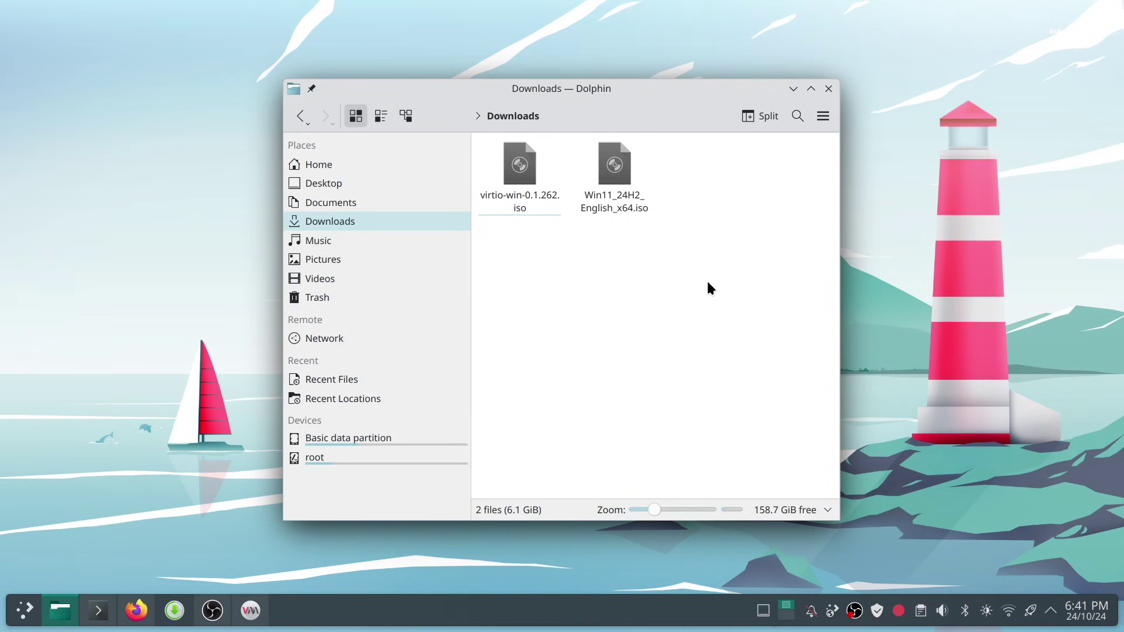
{"action": "left_click_drag", "start_coordinate": [708, 280], "coordinate": [506, 165]}
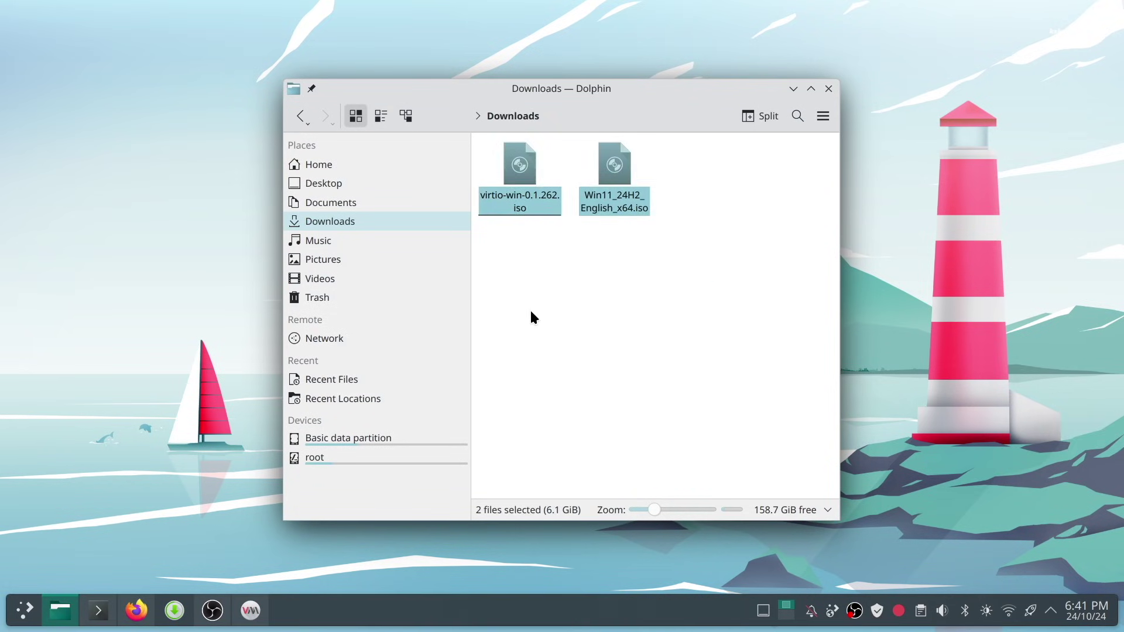
{"action": "left_click", "coordinate": [532, 313]}
{"action": "left_click", "coordinate": [614, 176]}
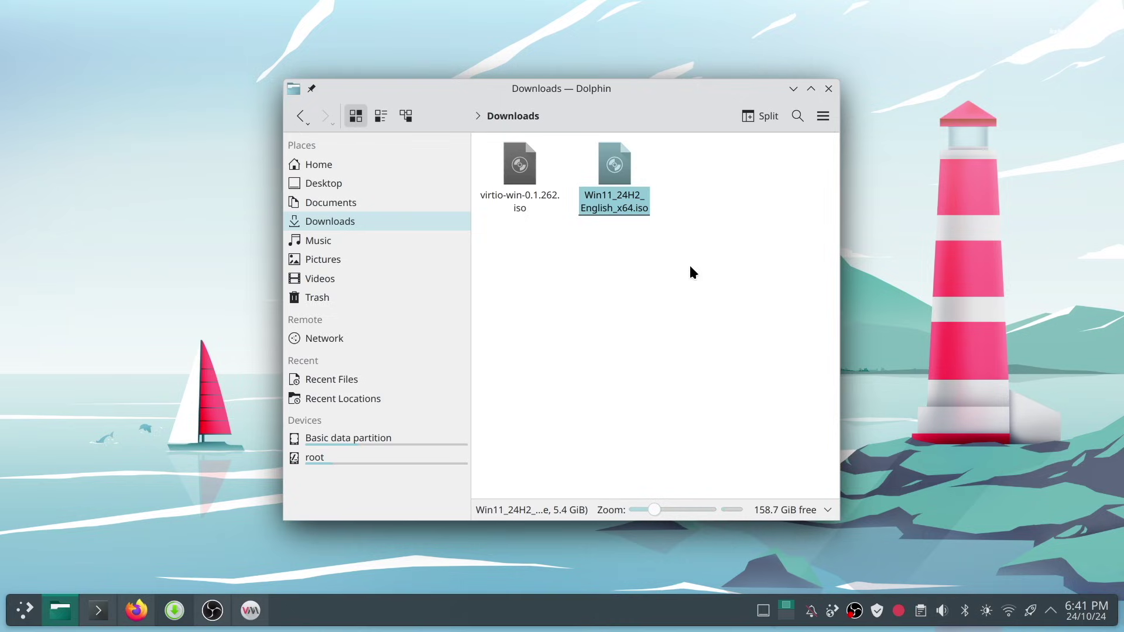
Switch to Virtual Machine Manager and start a new virtual machine from local install media with the x86_64 architecture.
{"action": "key", "text": "ctrl+q"}
{"action": "left_click", "coordinate": [251, 611]}
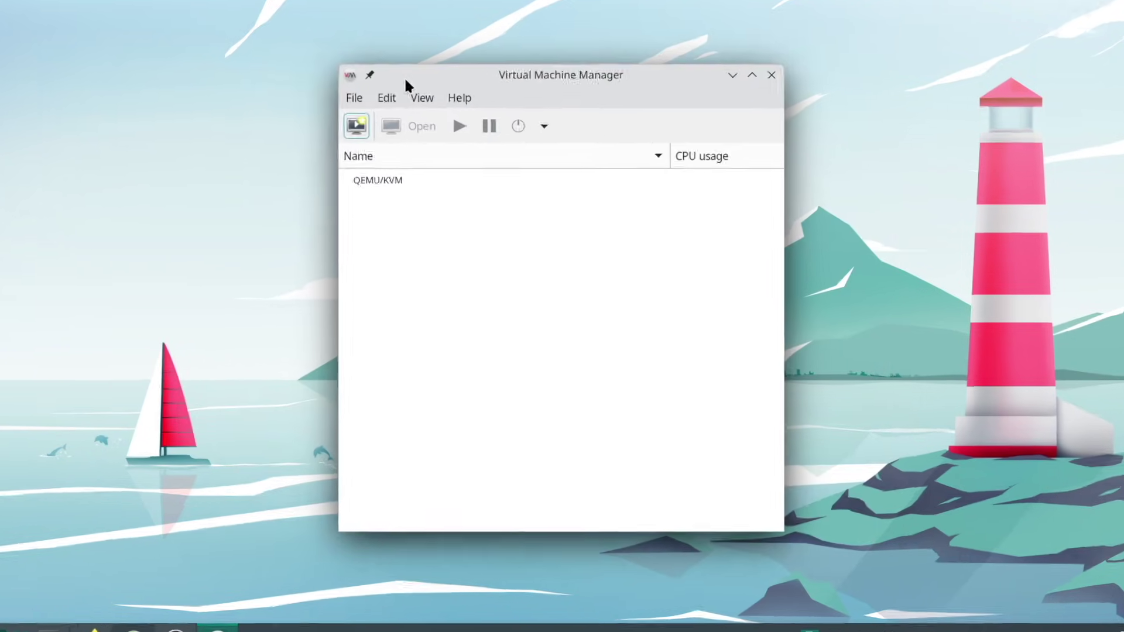
{"action": "left_click", "coordinate": [374, 118]}
{"action": "left_click", "coordinate": [351, 114]}
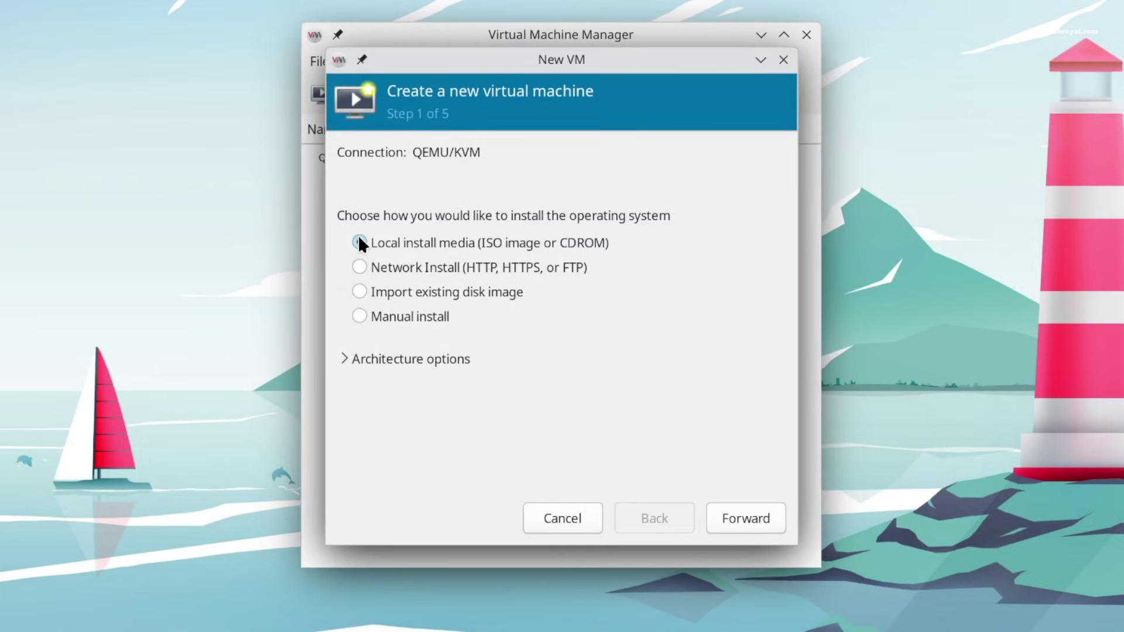
{"action": "left_click", "coordinate": [417, 361]}
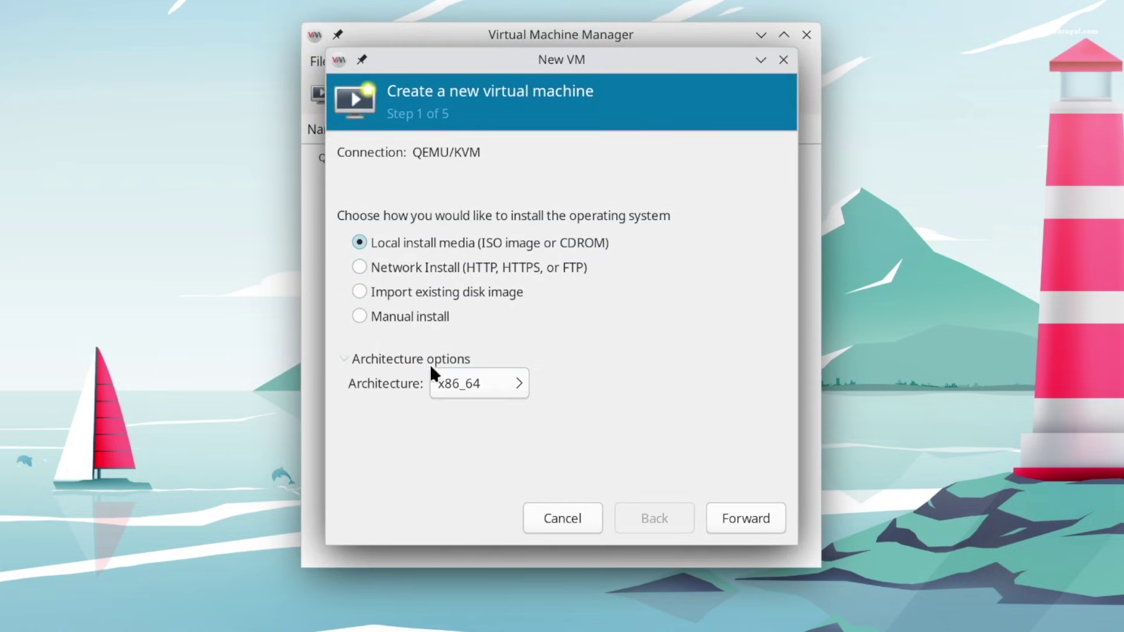
{"action": "left_click", "coordinate": [483, 382]}
{"action": "left_click", "coordinate": [485, 382]}
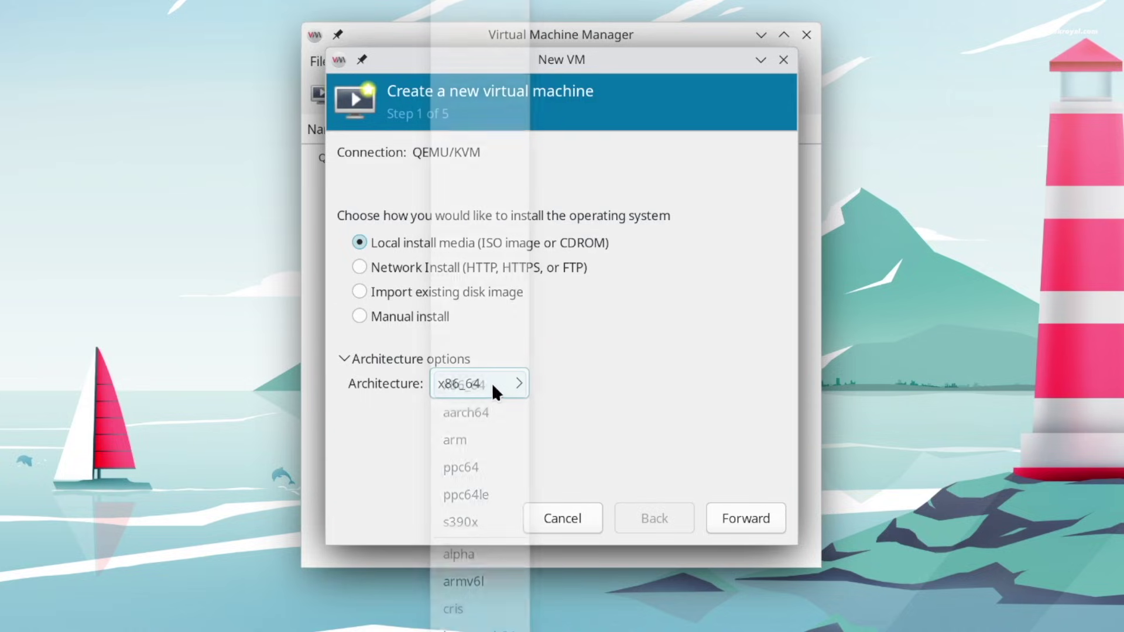
{"action": "left_click", "coordinate": [765, 518]}
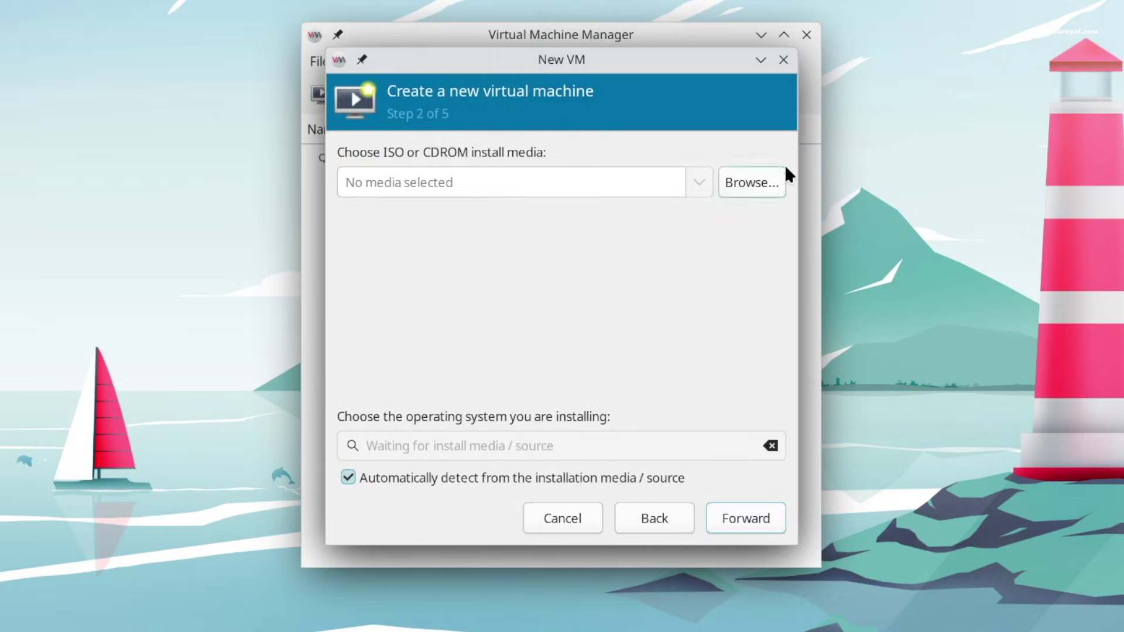
Use Win11_24H2_English_x64.iso from the Downloads folder as install media and let the emulator's search permissions be corrected.
{"action": "left_click", "coordinate": [766, 184]}
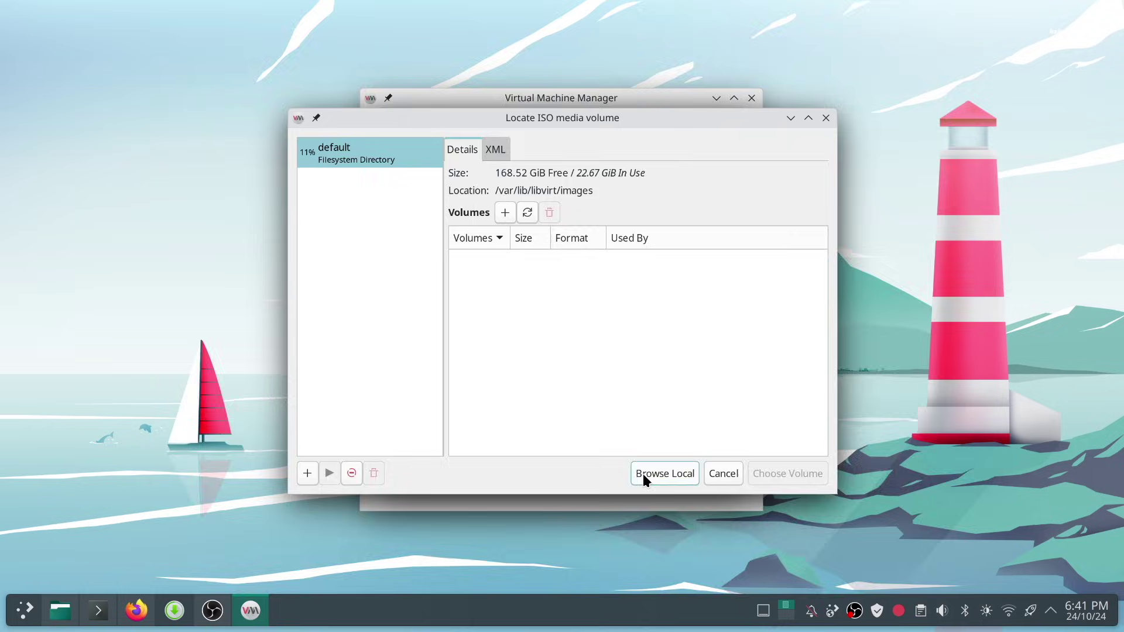
{"action": "left_click", "coordinate": [651, 520]}
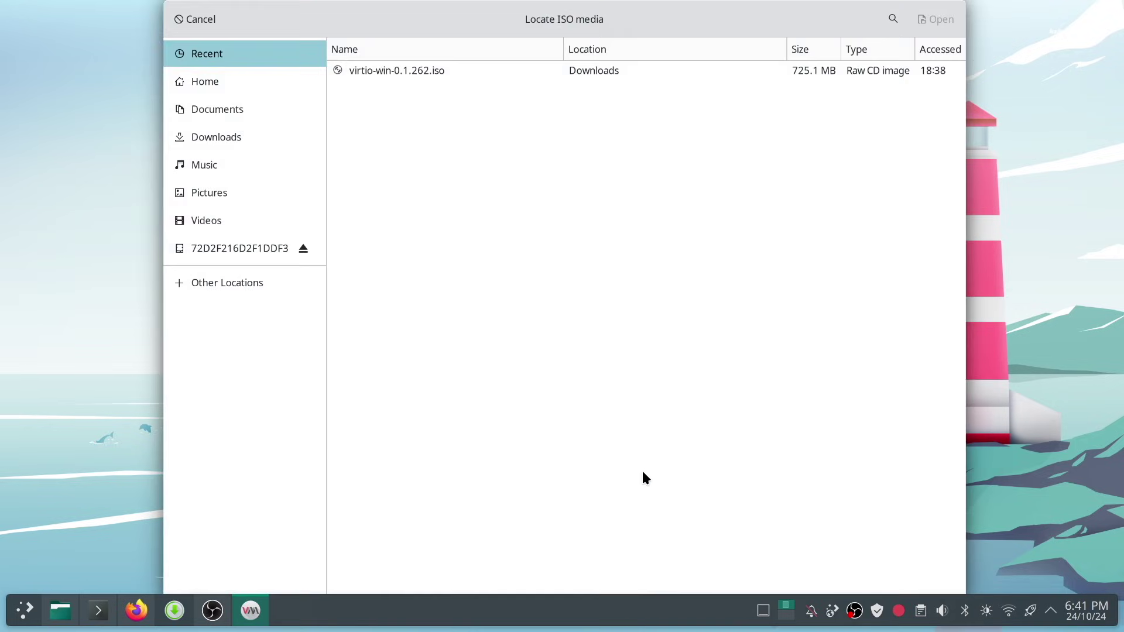
{"action": "left_click", "coordinate": [262, 141]}
{"action": "double_click", "coordinate": [438, 124]}
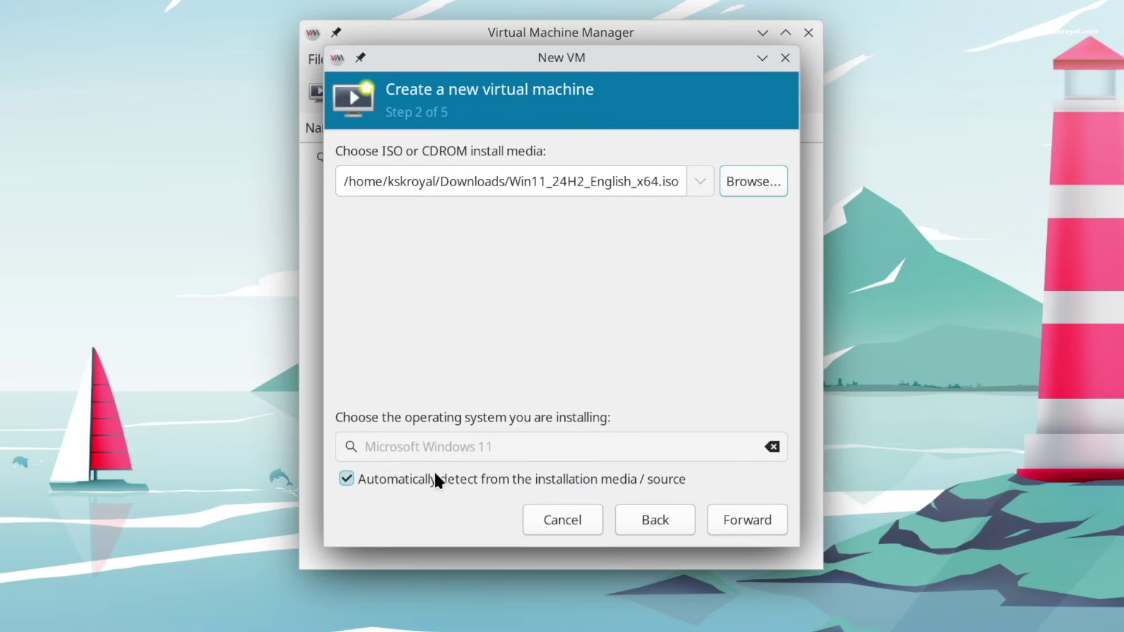
{"action": "left_click", "coordinate": [736, 519]}
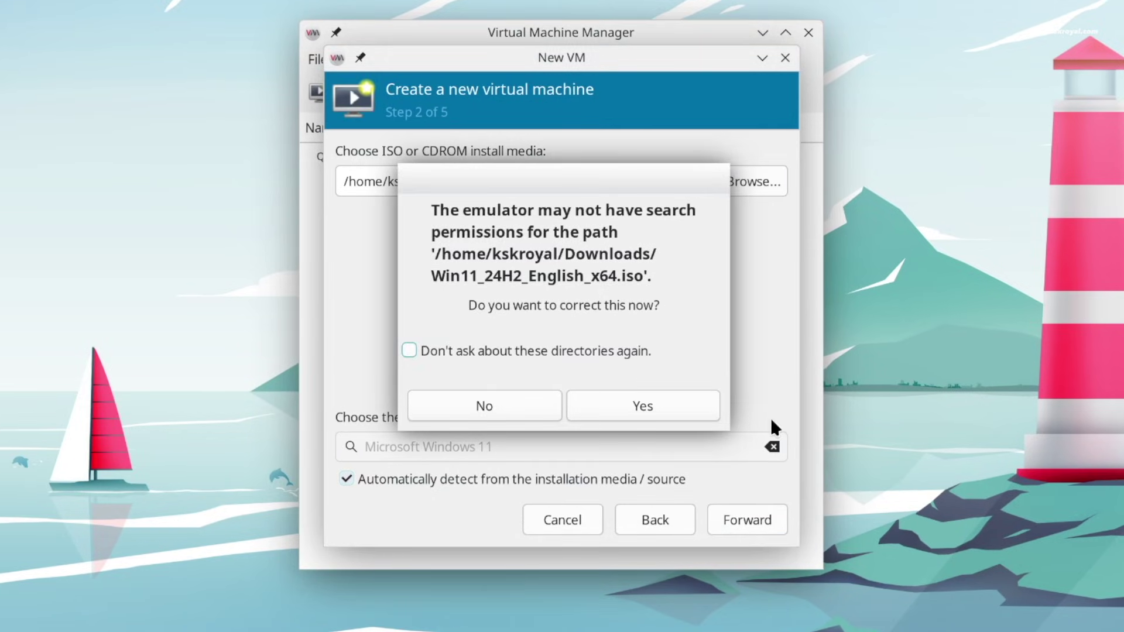
{"action": "left_click", "coordinate": [699, 403]}
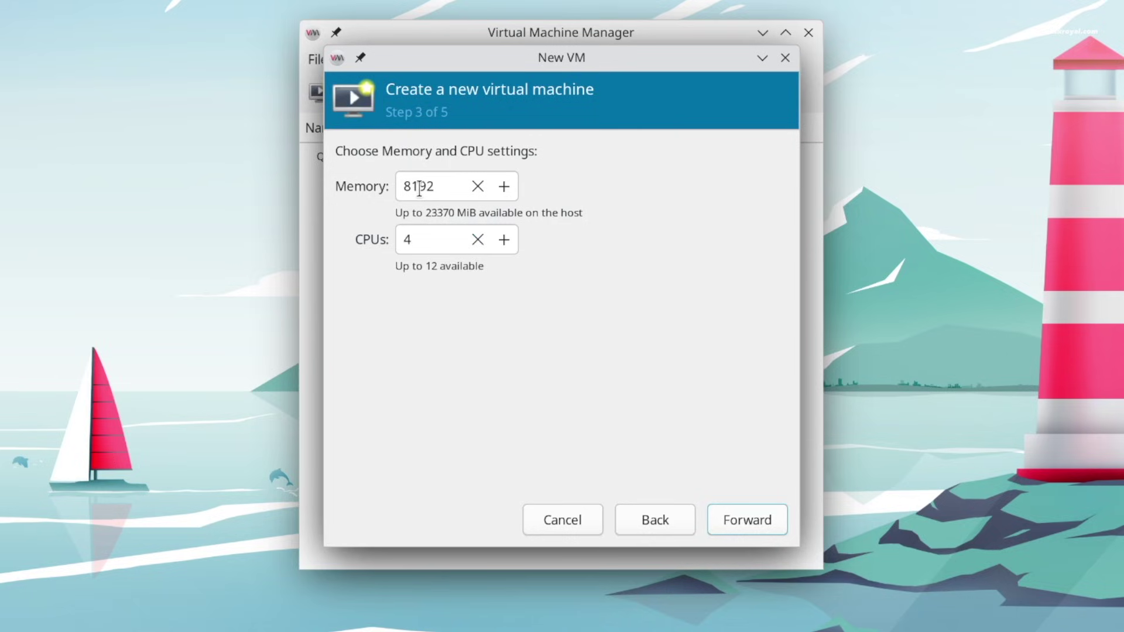
Accept 8192 MiB of memory and 4 CPUs for the new virtual machine.
{"action": "left_click_drag", "start_coordinate": [439, 187], "coordinate": [366, 181]}
{"action": "left_click_drag", "start_coordinate": [422, 239], "coordinate": [379, 229]}
{"action": "left_click", "coordinate": [434, 244]}
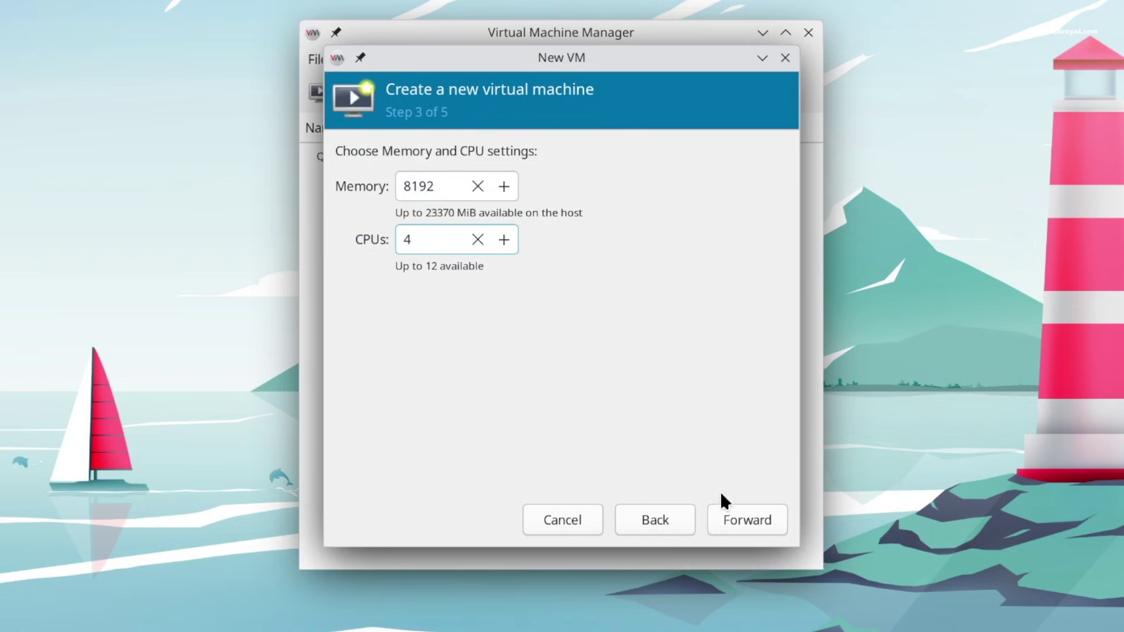
{"action": "left_click", "coordinate": [735, 521]}
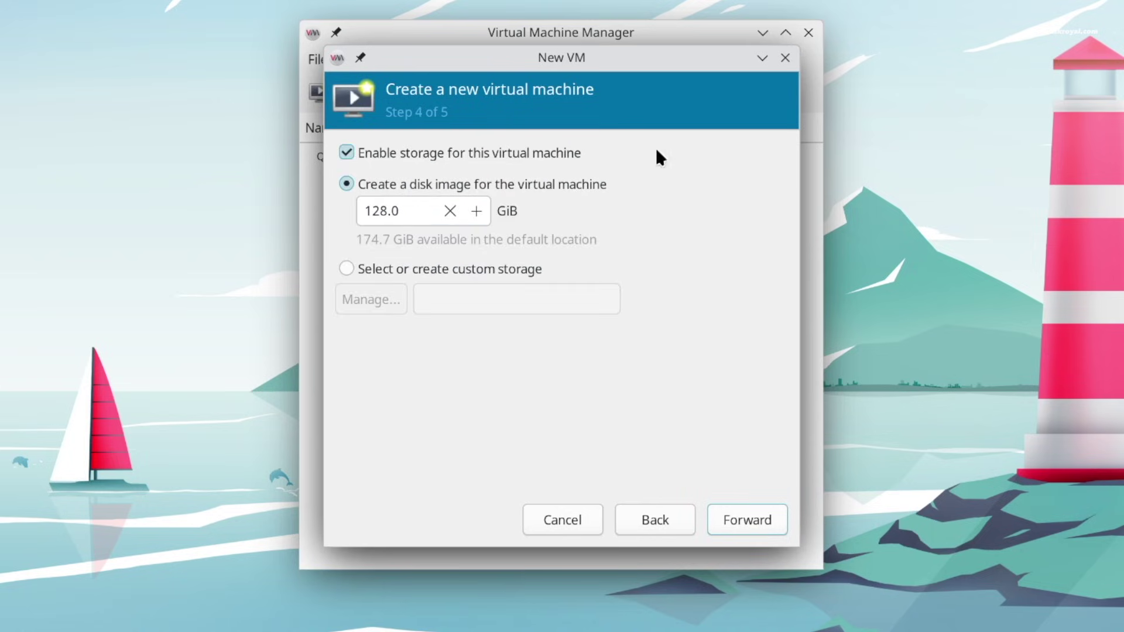
Set the virtual machine's new disk image size to 100 GiB and continue to the final setup page.
{"action": "left_click_drag", "start_coordinate": [415, 201], "coordinate": [304, 208]}
{"action": "type", "text": "0"}
{"action": "key", "text": "BackSpace"}
{"action": "type", "text": "100"}
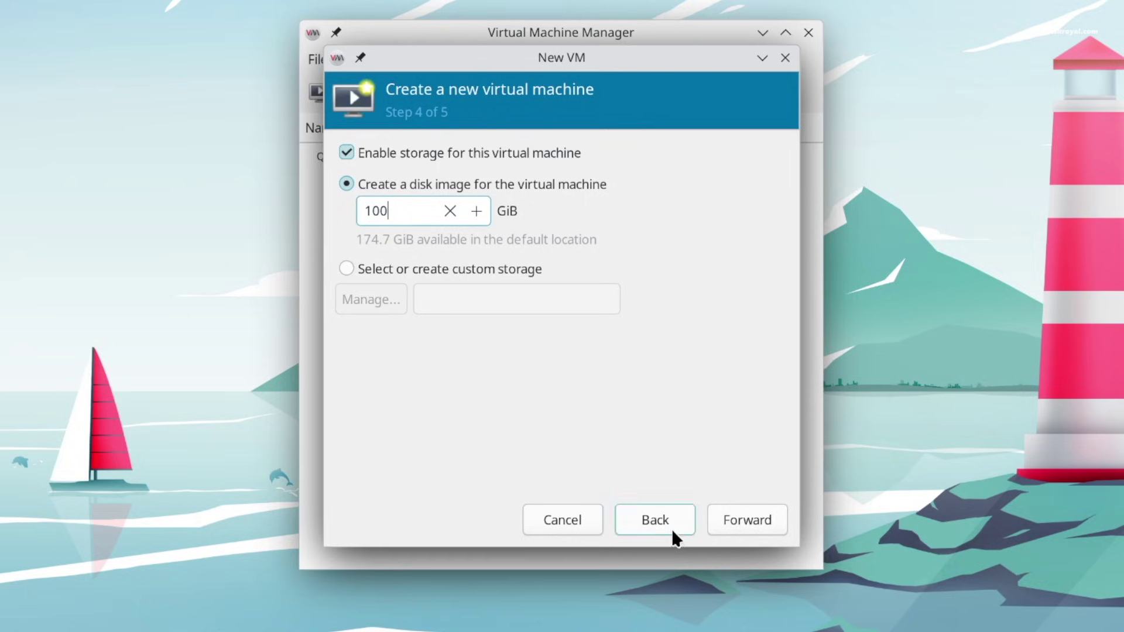
{"action": "left_click", "coordinate": [724, 527]}
Name the virtual machine Windows1124H2, enable customizing the configuration before install, reveal the network selection and finish the wizard.
{"action": "double_click", "coordinate": [455, 190]}
{"action": "type", "text": "Windows1124H2"}
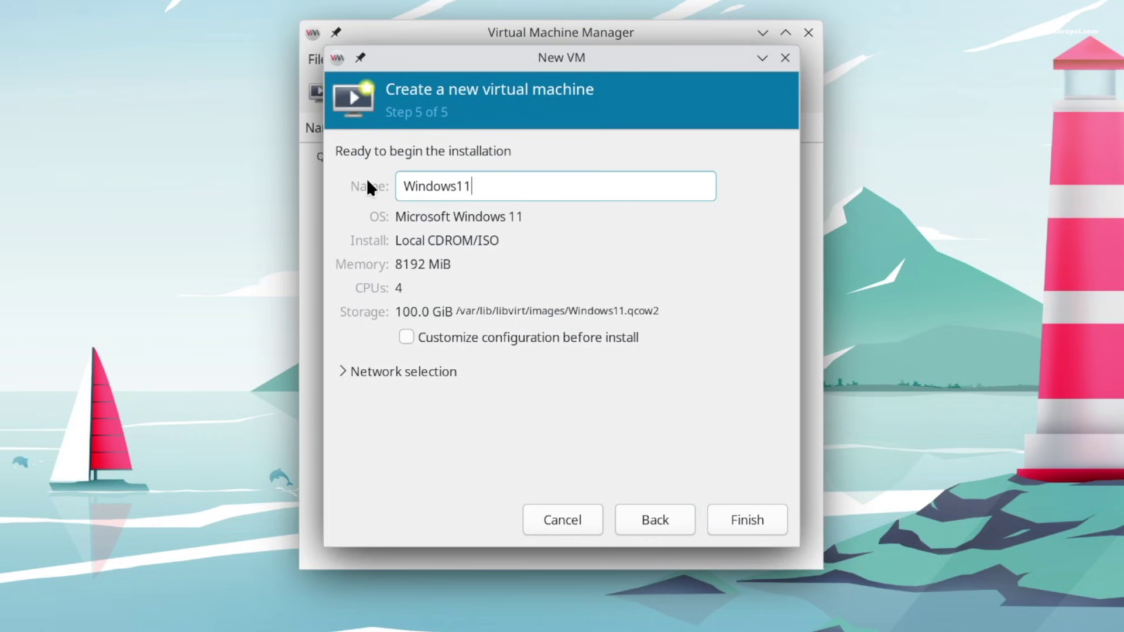
{"action": "left_click", "coordinate": [406, 338]}
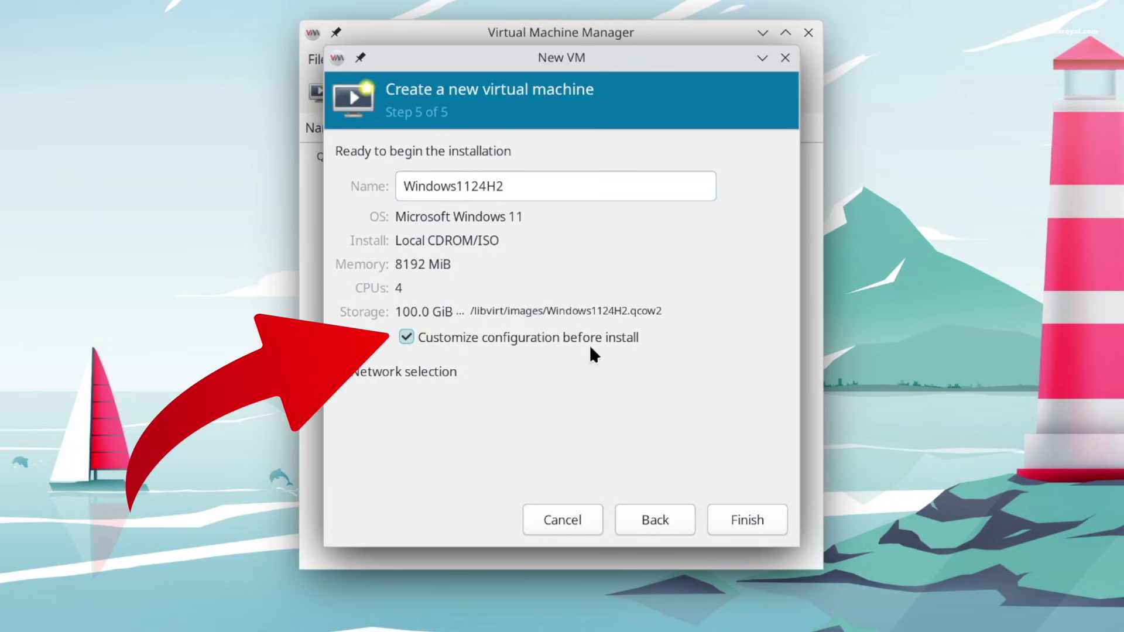
{"action": "left_click", "coordinate": [352, 372]}
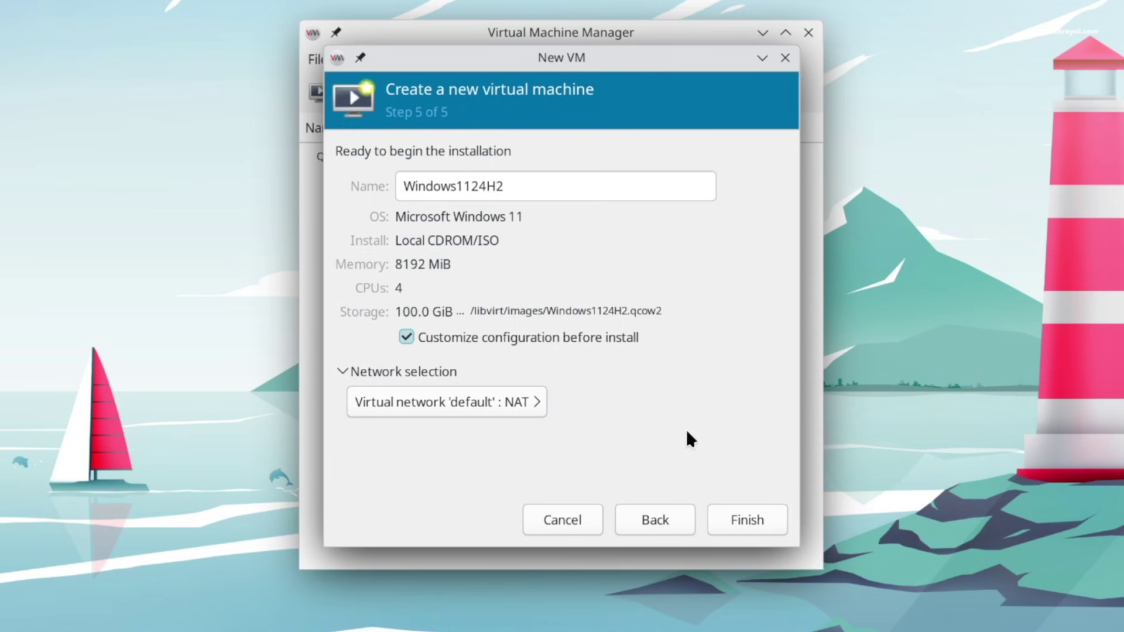
{"action": "left_click", "coordinate": [722, 511]}
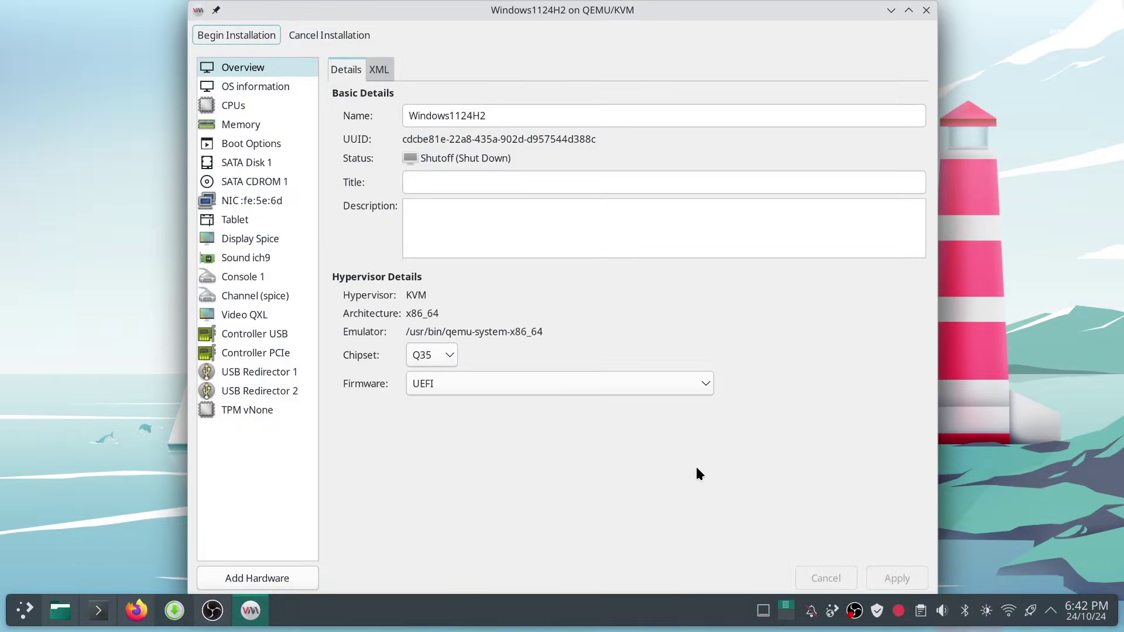
Set the firmware to UEFI x86_64: /usr/share/edk2/x64/OVMF_CODE.secboot.fd and apply the change.
{"action": "double_click", "coordinate": [415, 297]}
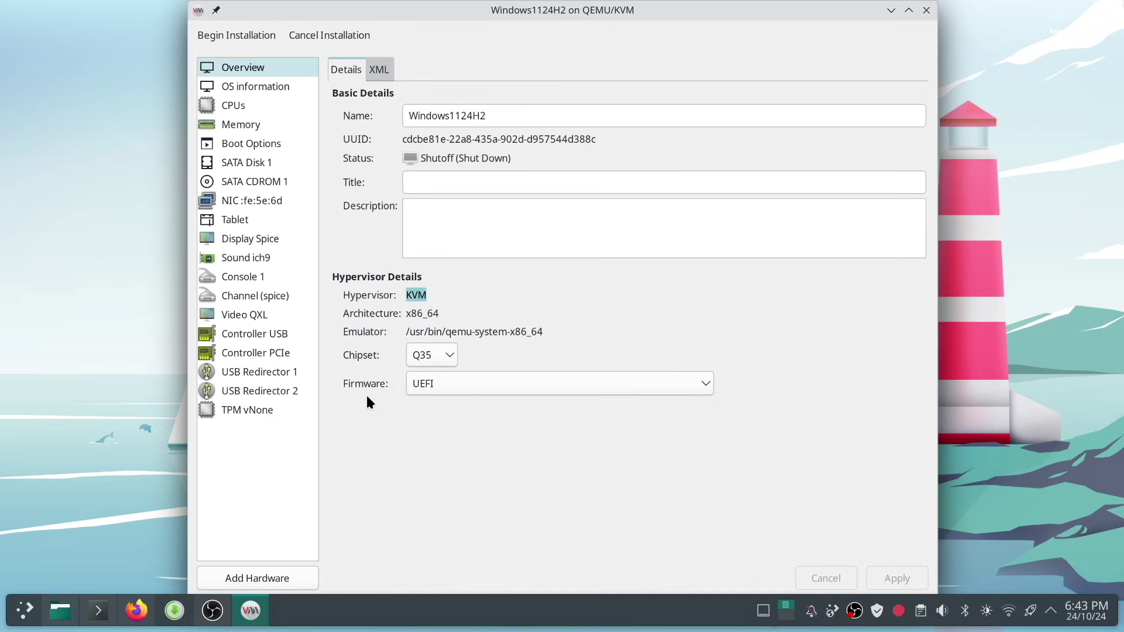
{"action": "left_click", "coordinate": [437, 384]}
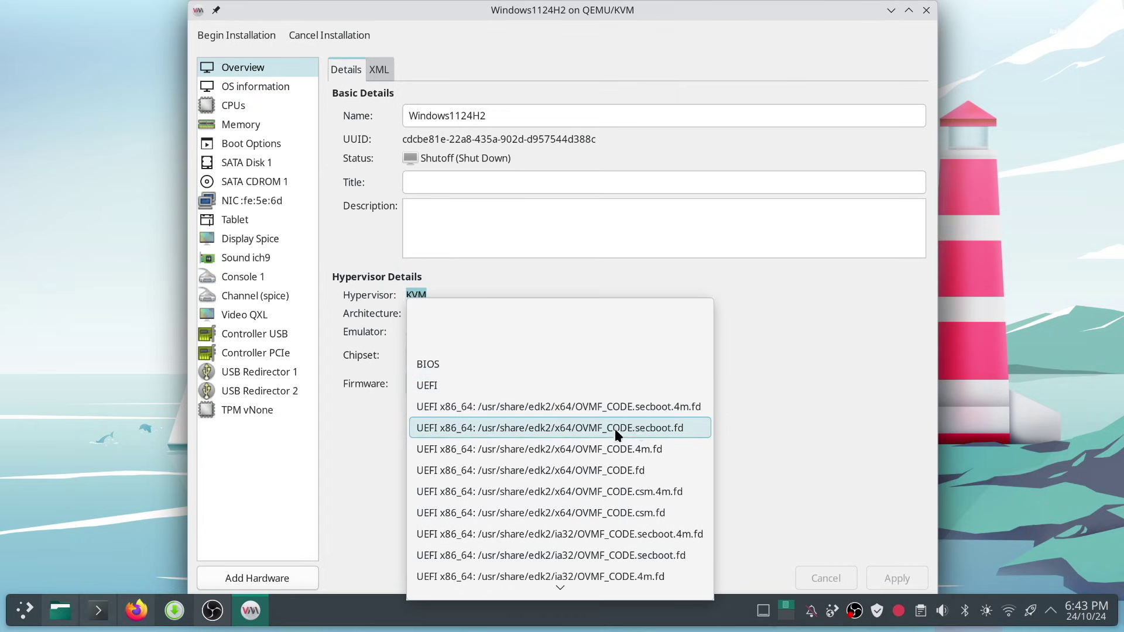
{"action": "left_click", "coordinate": [668, 426]}
{"action": "left_click", "coordinate": [917, 575]}
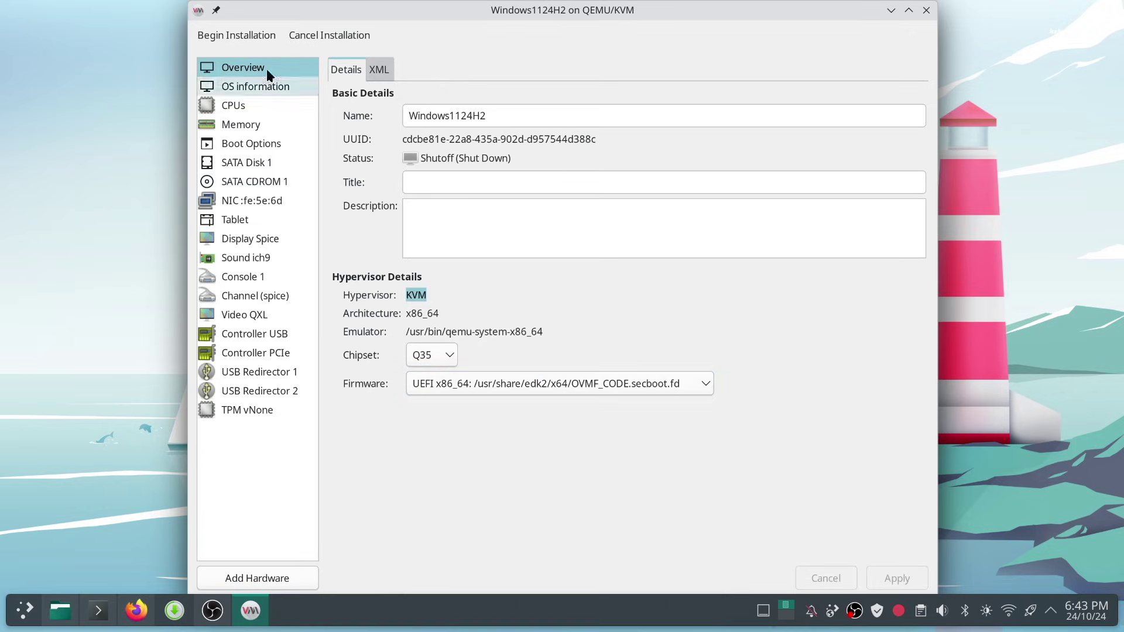
Review the CPU, Spice display and video settings, and begin the installation by booting the virtual machine from the CD or DVD.
{"action": "left_click", "coordinate": [252, 107]}
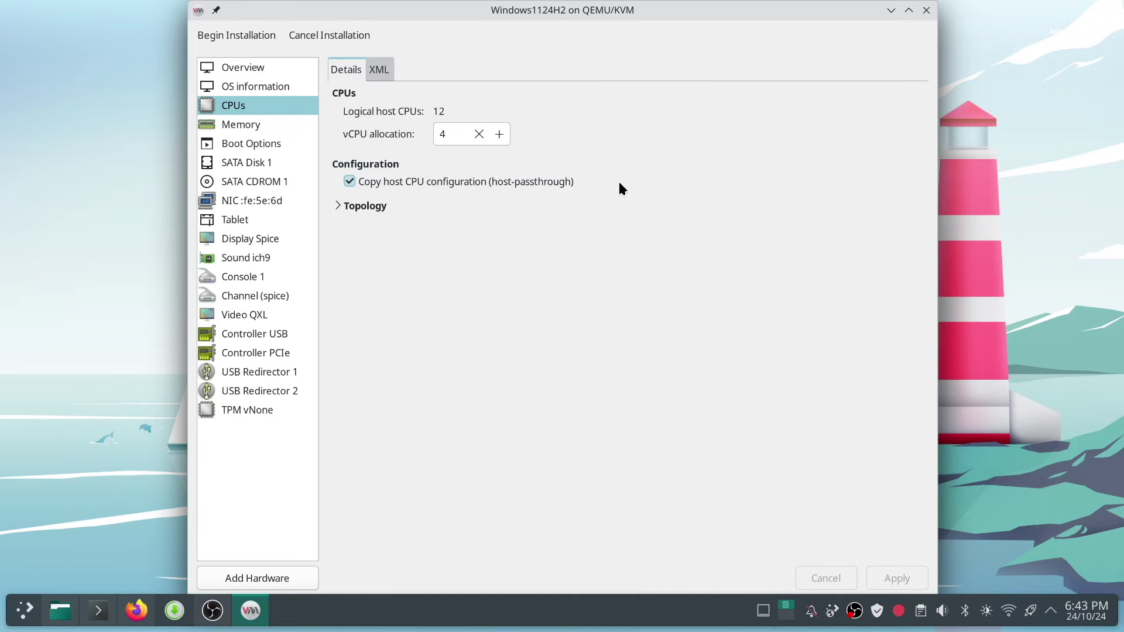
{"action": "left_click", "coordinate": [267, 239]}
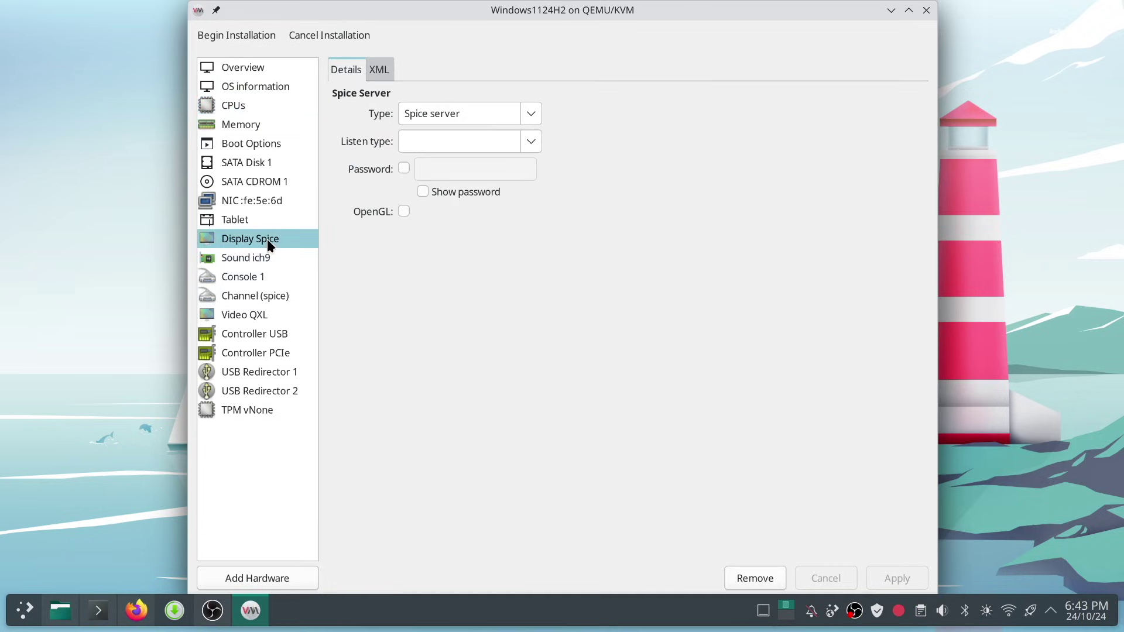
{"action": "left_click", "coordinate": [255, 314]}
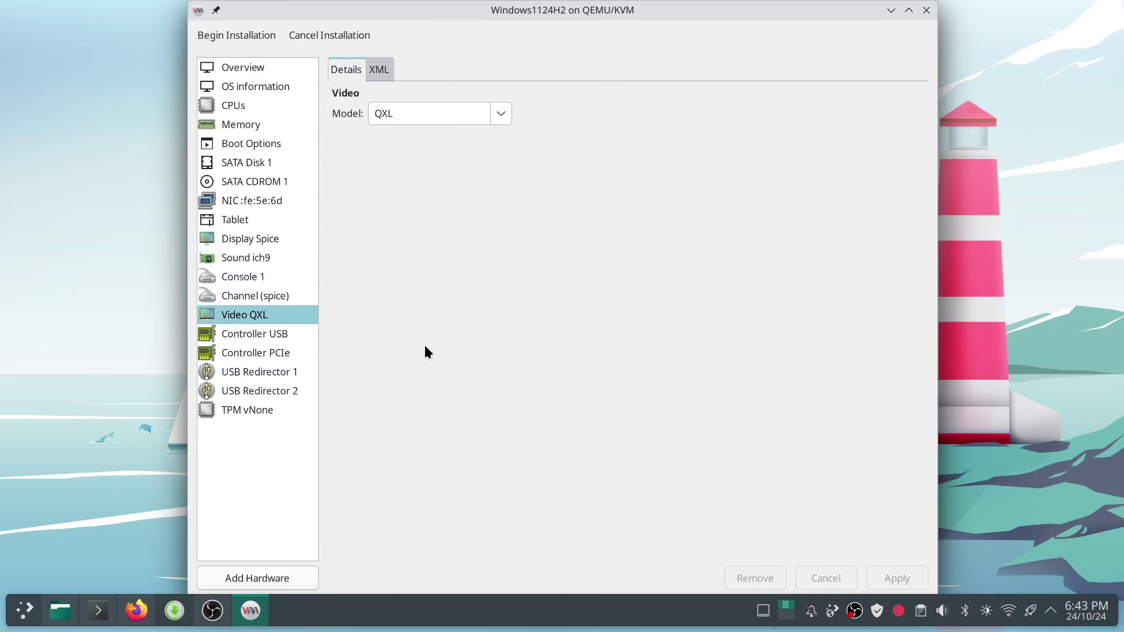
{"action": "left_click", "coordinate": [258, 72]}
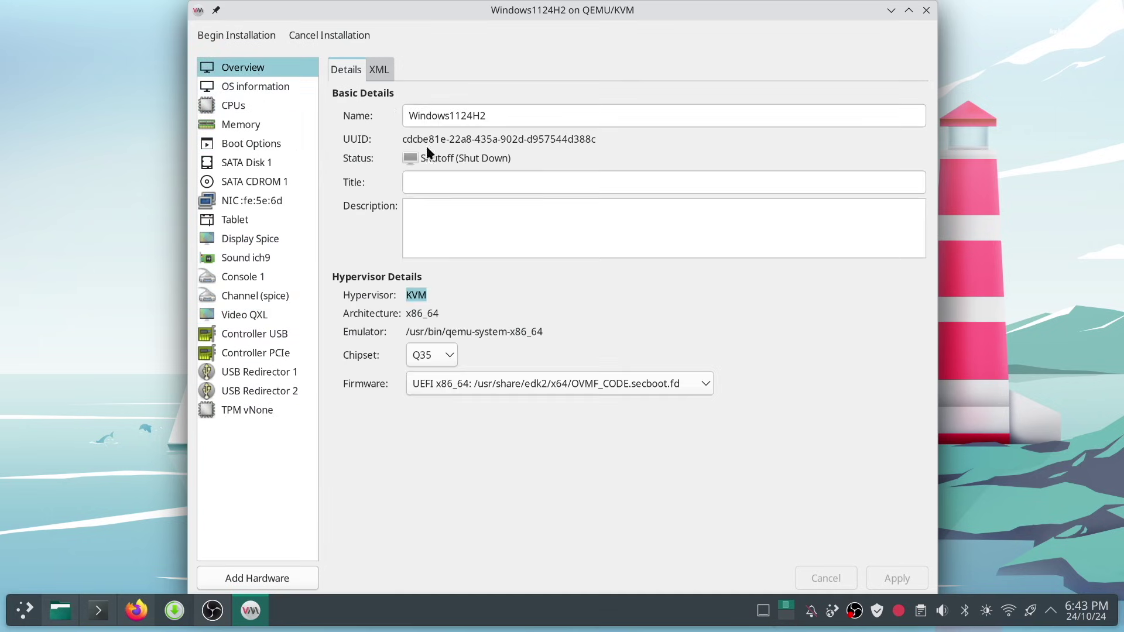
{"action": "left_click", "coordinate": [238, 37]}
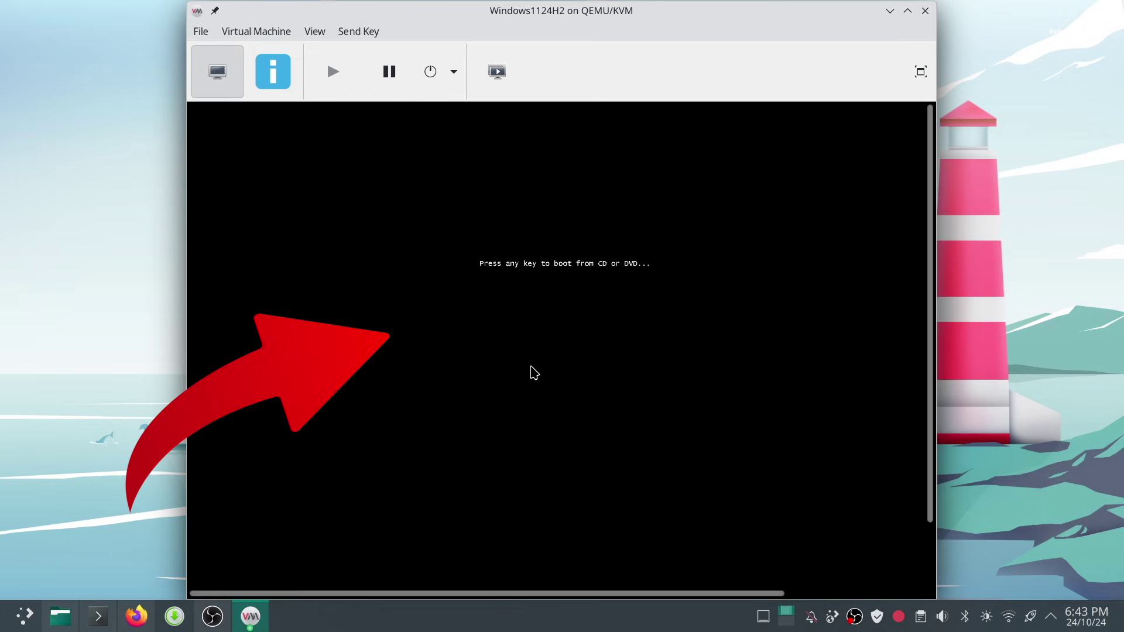
{"action": "left_click", "coordinate": [530, 284]}
{"action": "key", "text": "Return"}
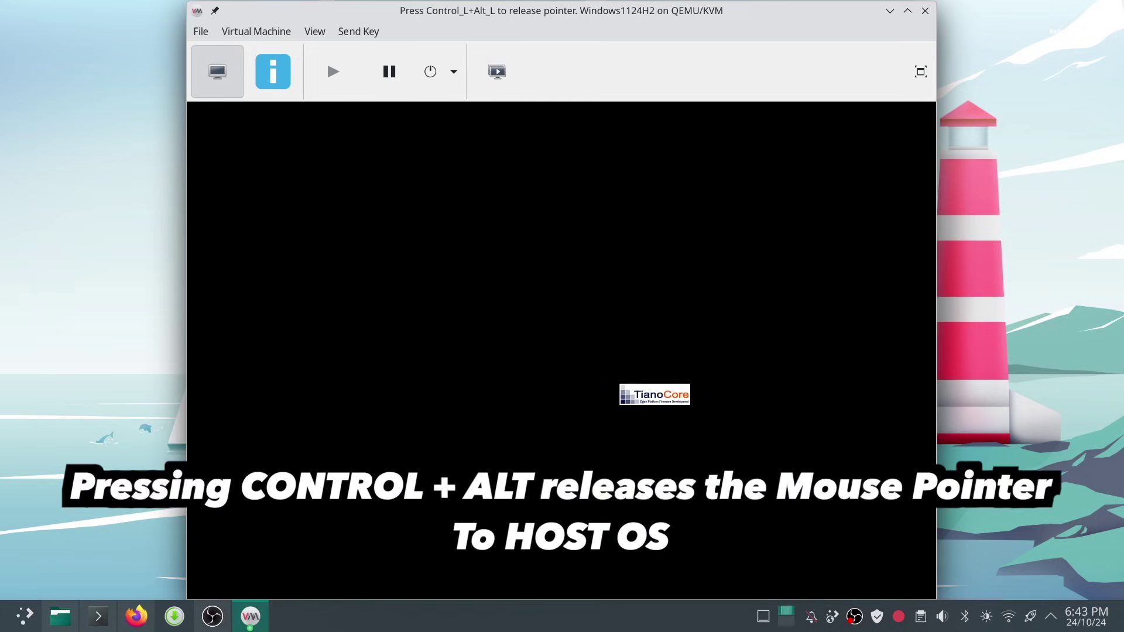
Release the pointer to the host and scale the guest display to fit the virtual machine window.
{"action": "key", "text": "ctrl+alt"}
{"action": "left_click", "coordinate": [316, 30]}
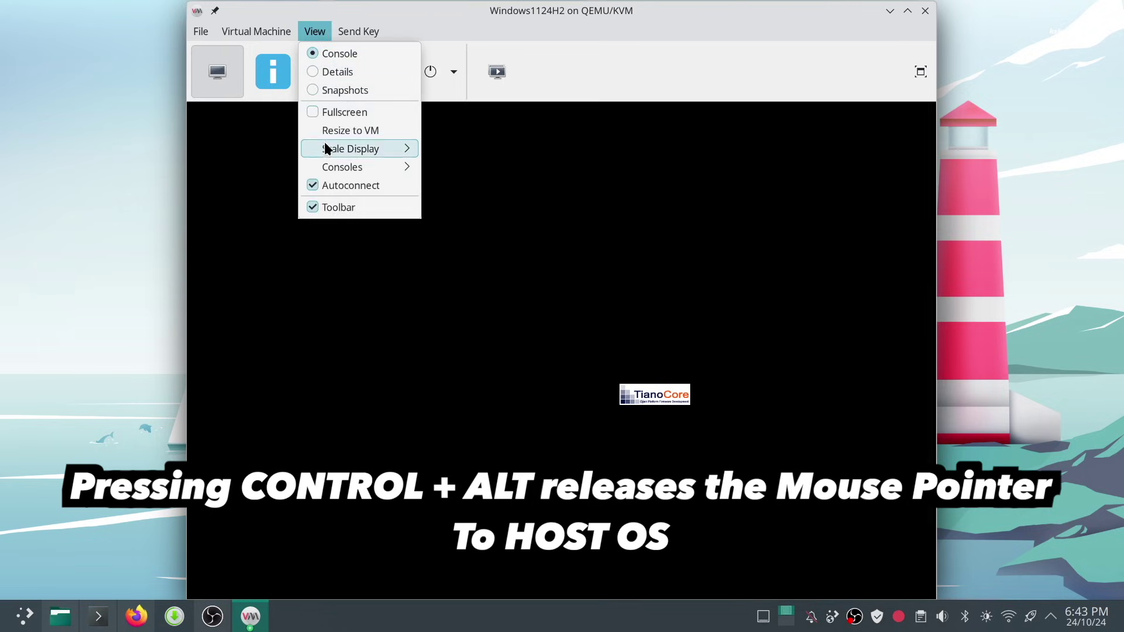
{"action": "mouse_move", "coordinate": [325, 154]}
{"action": "left_click", "coordinate": [513, 156]}
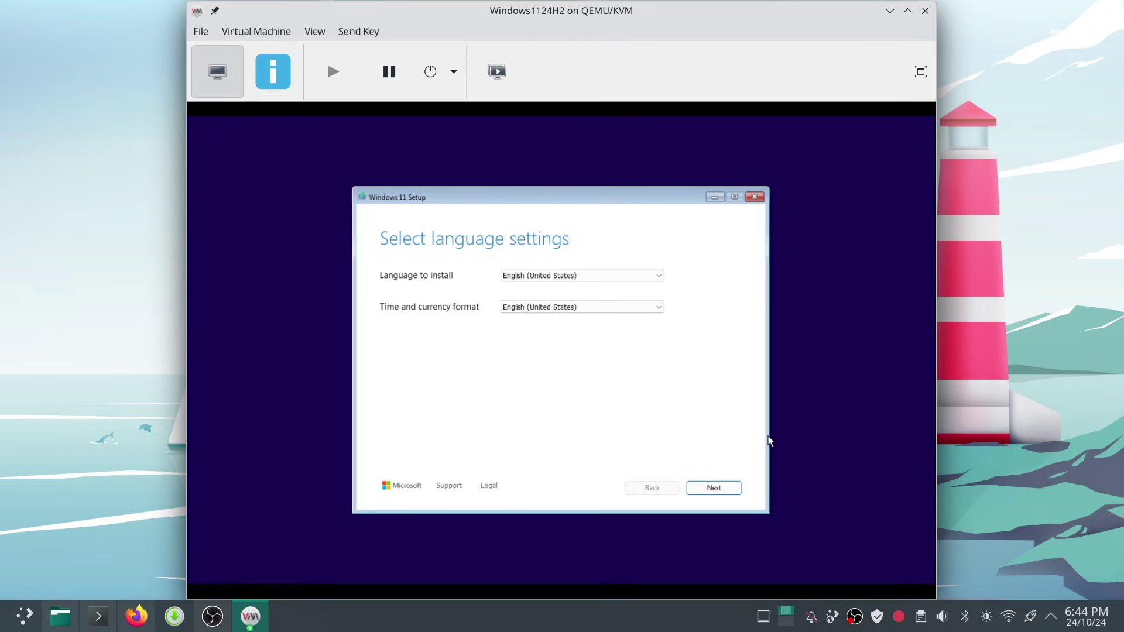
Show the virtual machine fullscreen and accept English (United States) as language and format with the US keyboard in Windows 11 Setup.
{"action": "left_click", "coordinate": [319, 31]}
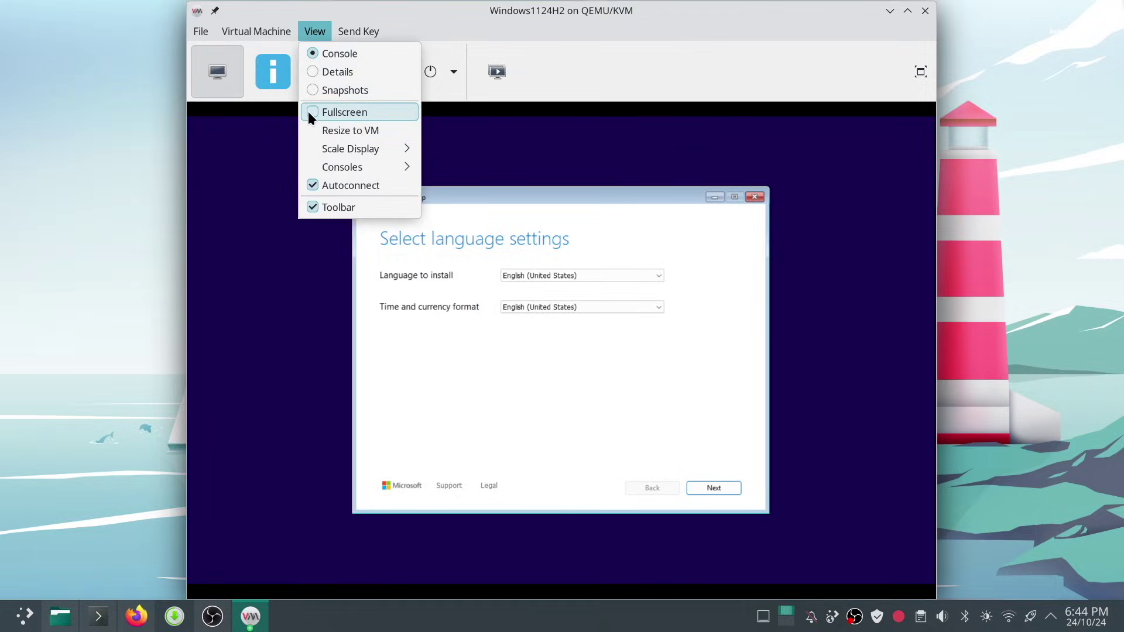
{"action": "left_click", "coordinate": [345, 111]}
{"action": "left_click", "coordinate": [767, 502]}
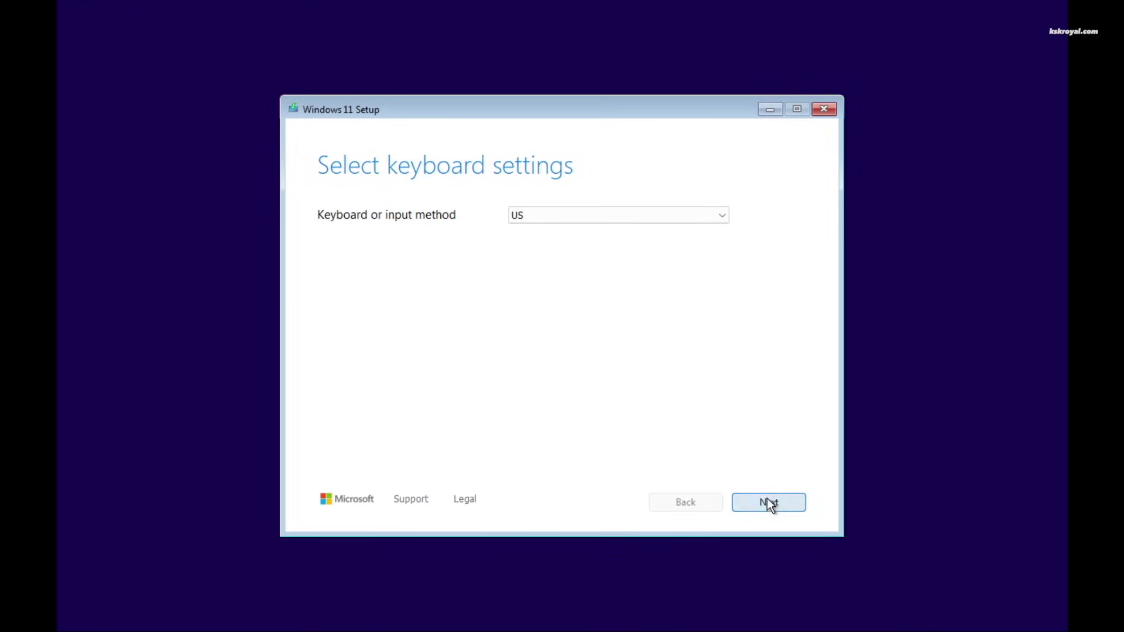
{"action": "left_click", "coordinate": [798, 509]}
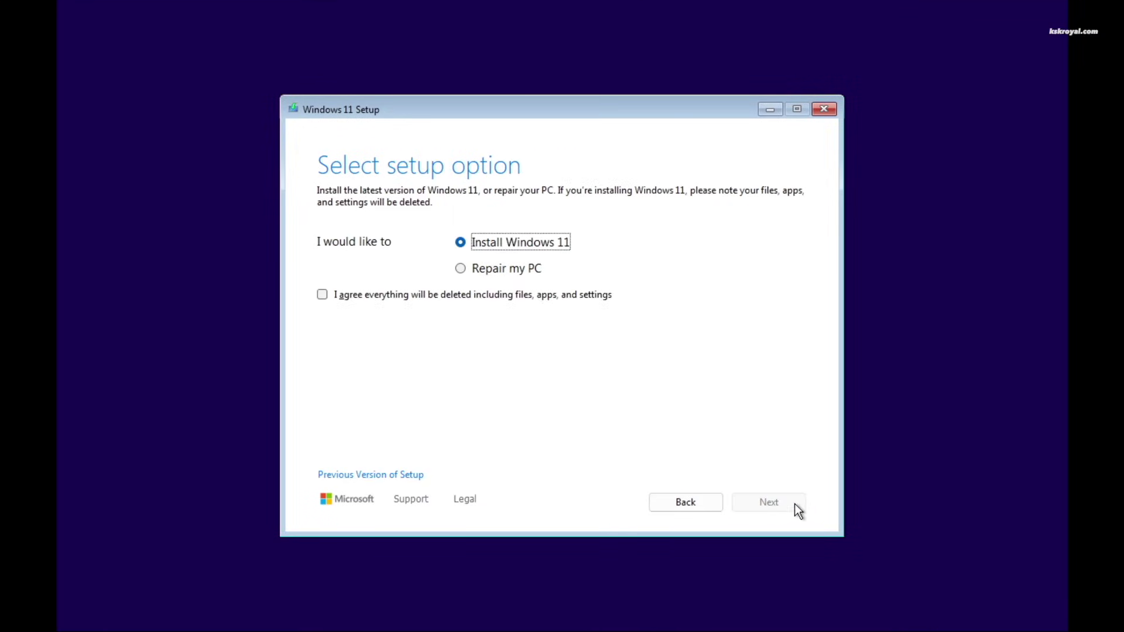
Choose to install Windows 11, agree that everything will be deleted, and continue without a product key.
{"action": "left_click", "coordinate": [322, 296]}
{"action": "left_click", "coordinate": [760, 501]}
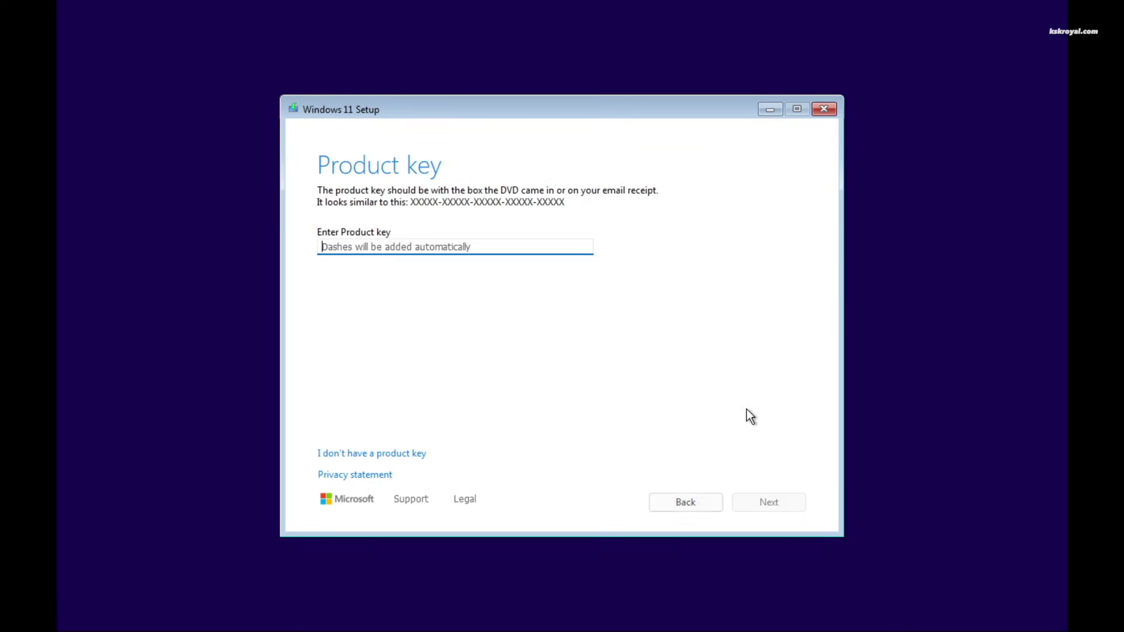
{"action": "left_click", "coordinate": [350, 245]}
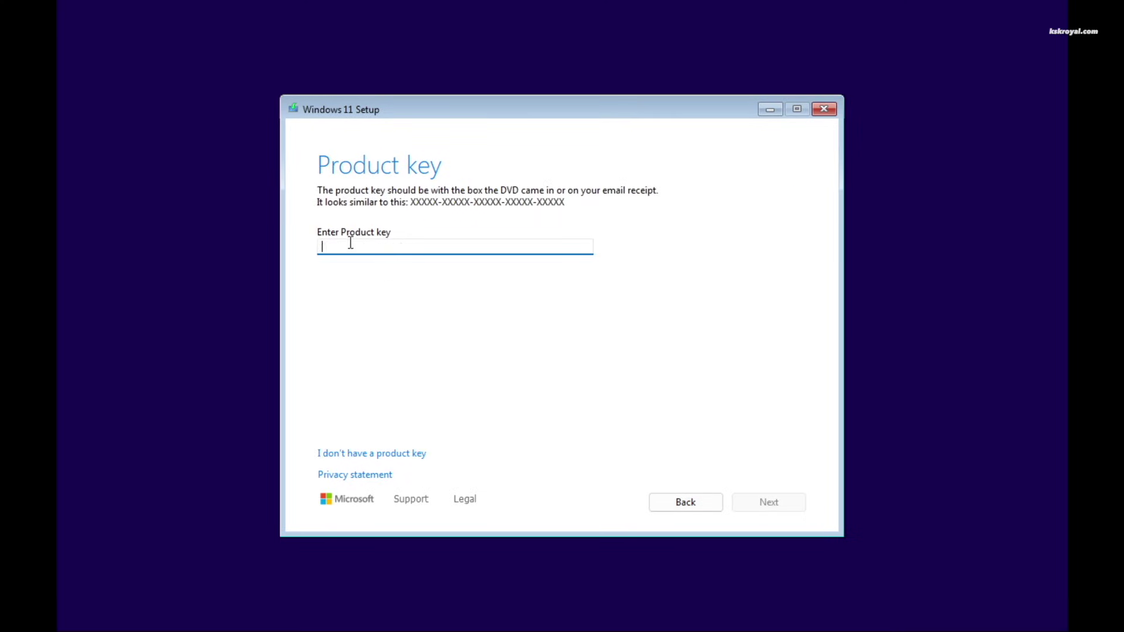
{"action": "left_click", "coordinate": [394, 454]}
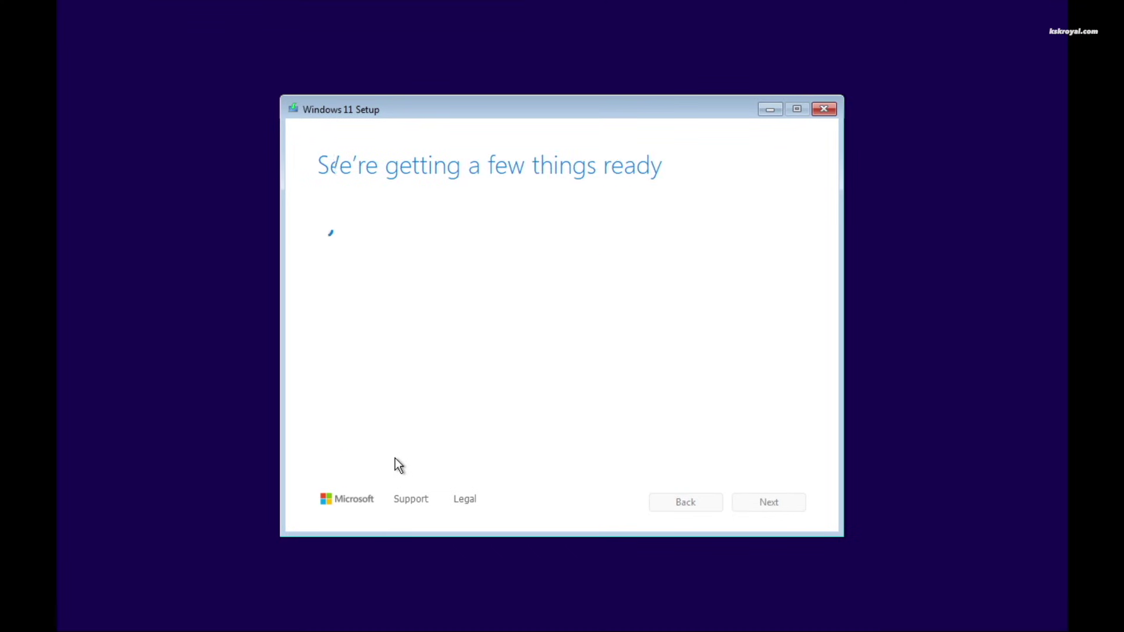
Select the Windows 11 Pro image and accept the license terms.
{"action": "left_click", "coordinate": [400, 326]}
{"action": "scroll", "coordinate": [505, 304], "scroll_direction": "down", "scroll_amount": 2}
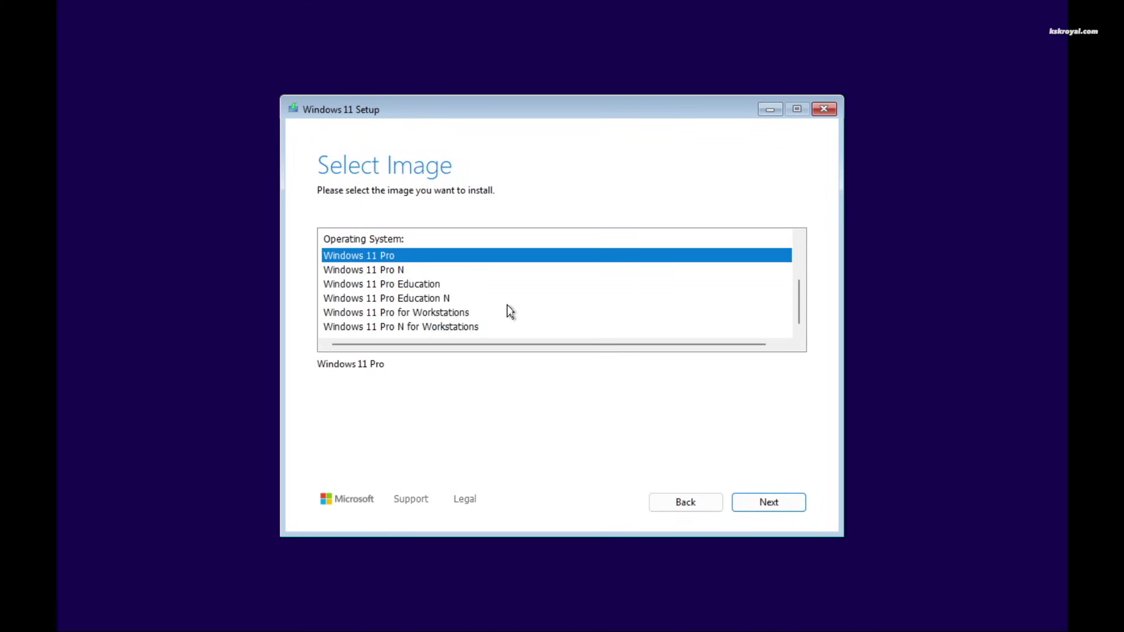
{"action": "left_click", "coordinate": [769, 505]}
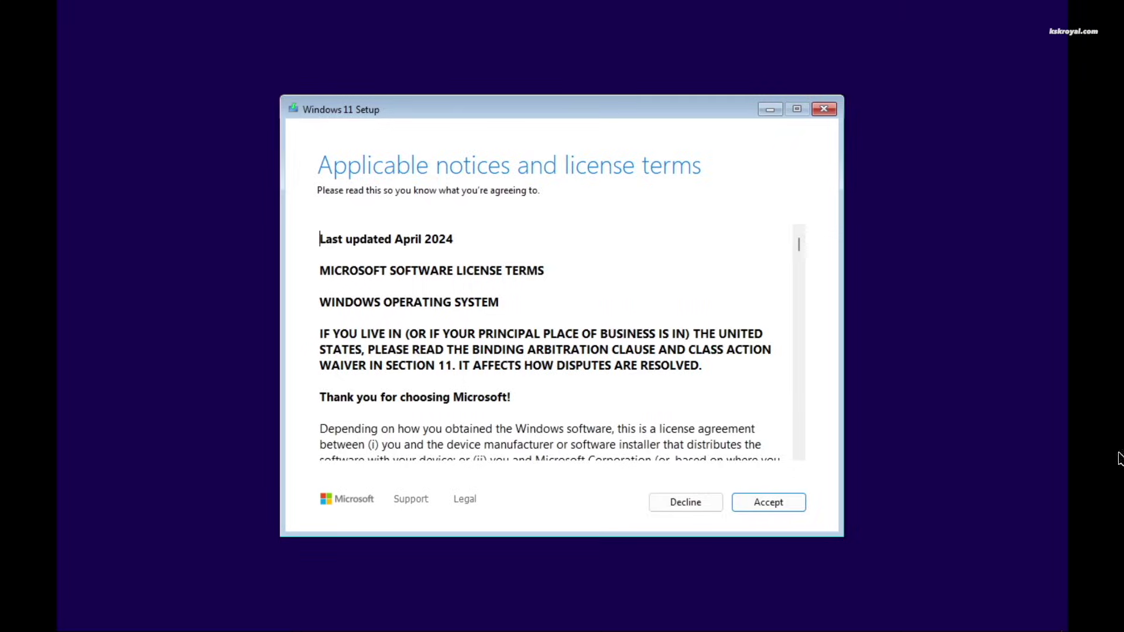
{"action": "left_click", "coordinate": [790, 495]}
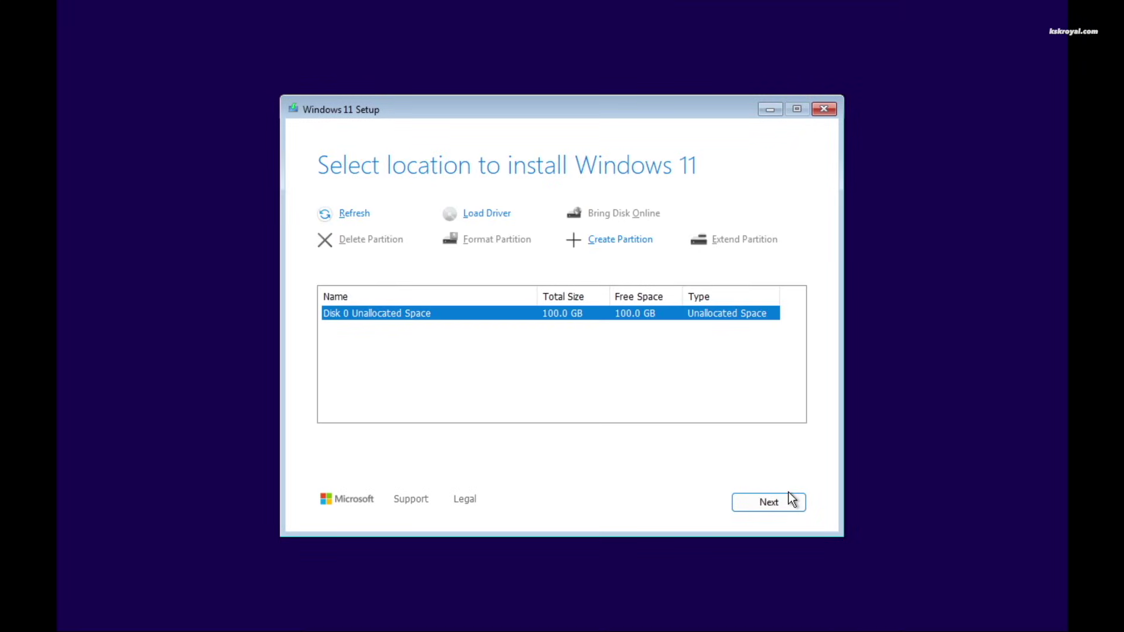
Create a 102398 MB partition from Disk 0's unallocated space and start installing Windows 11 on the resulting primary partition.
{"action": "left_click", "coordinate": [625, 240]}
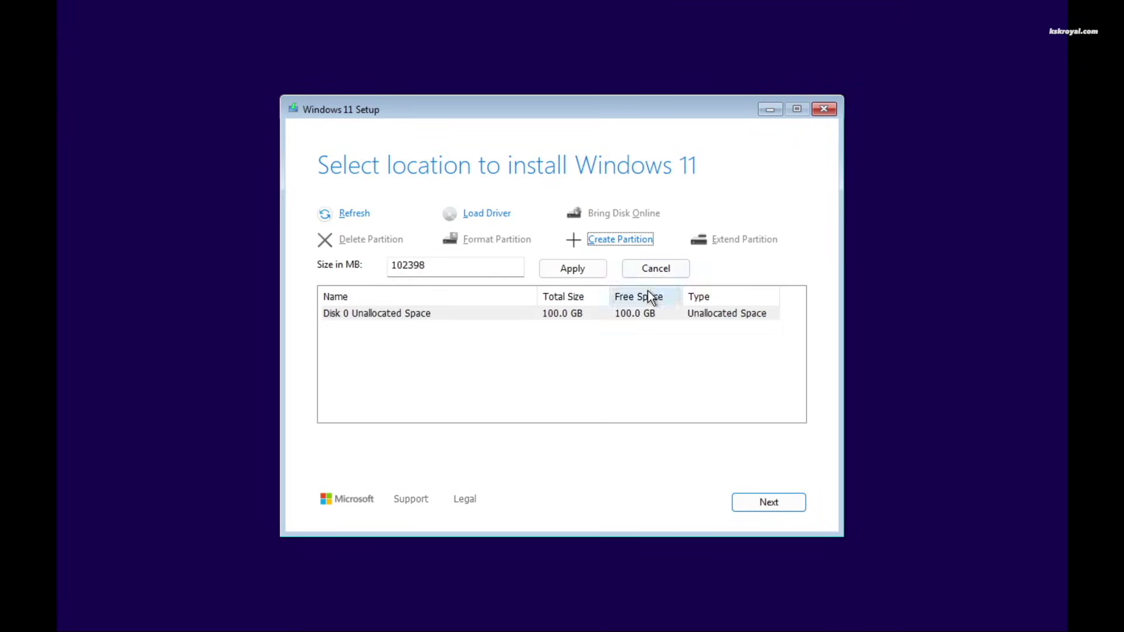
{"action": "left_click", "coordinate": [587, 269]}
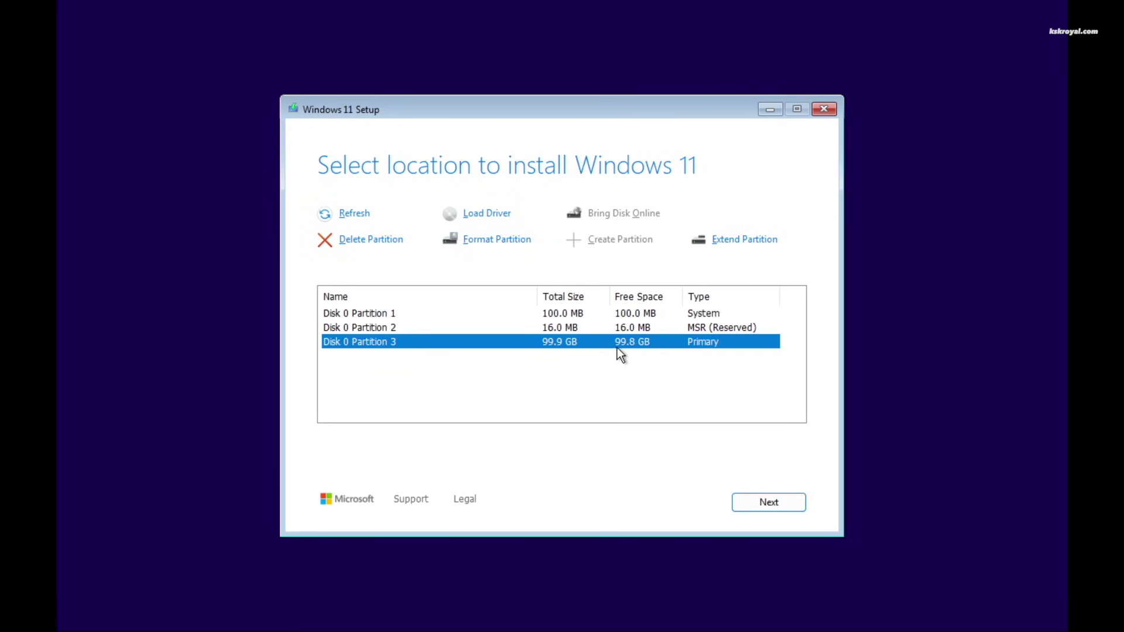
{"action": "left_click", "coordinate": [763, 500]}
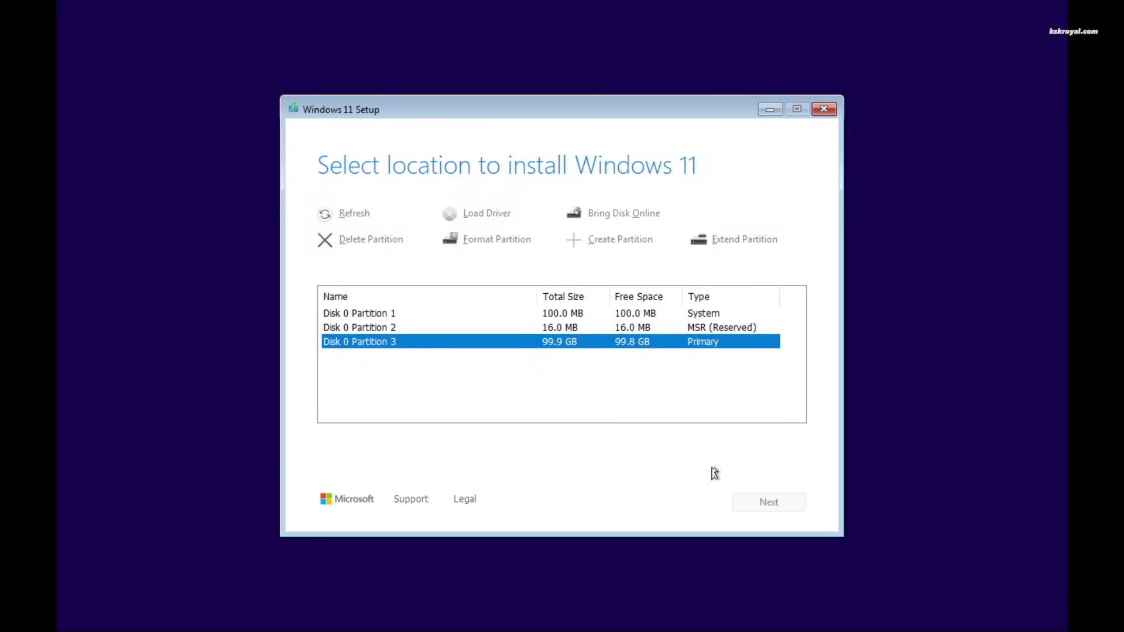
{"action": "left_click", "coordinate": [765, 502]}
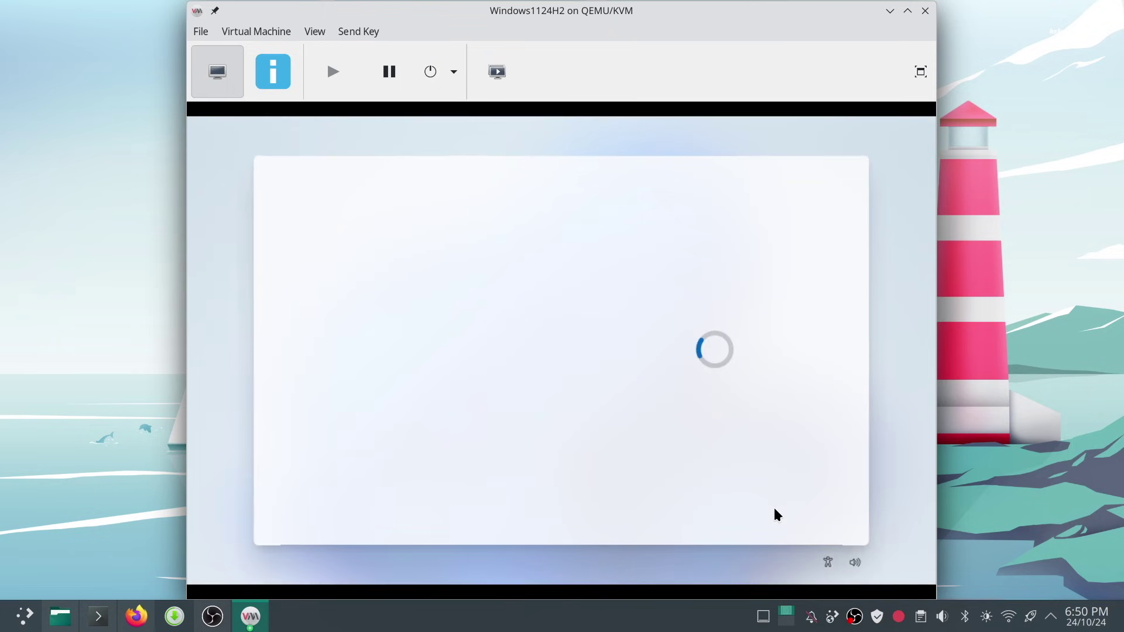
Disconnect the Linux host from its wireless network and return to the Windows region selection page.
{"action": "mouse_move", "coordinate": [1122, 630]}
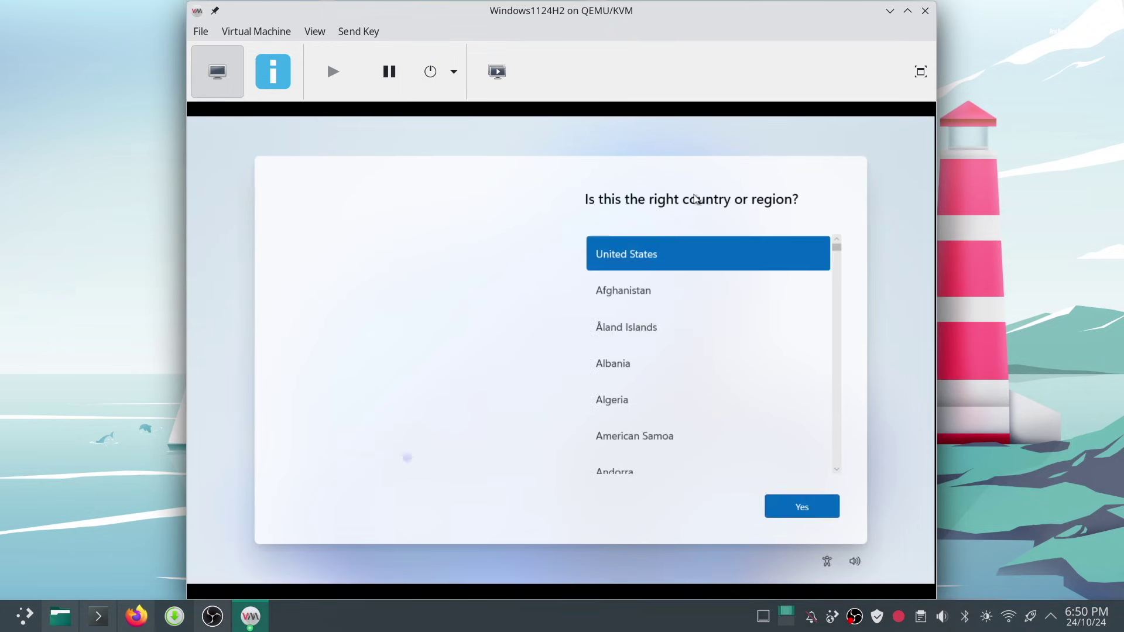
{"action": "left_click", "coordinate": [1008, 616]}
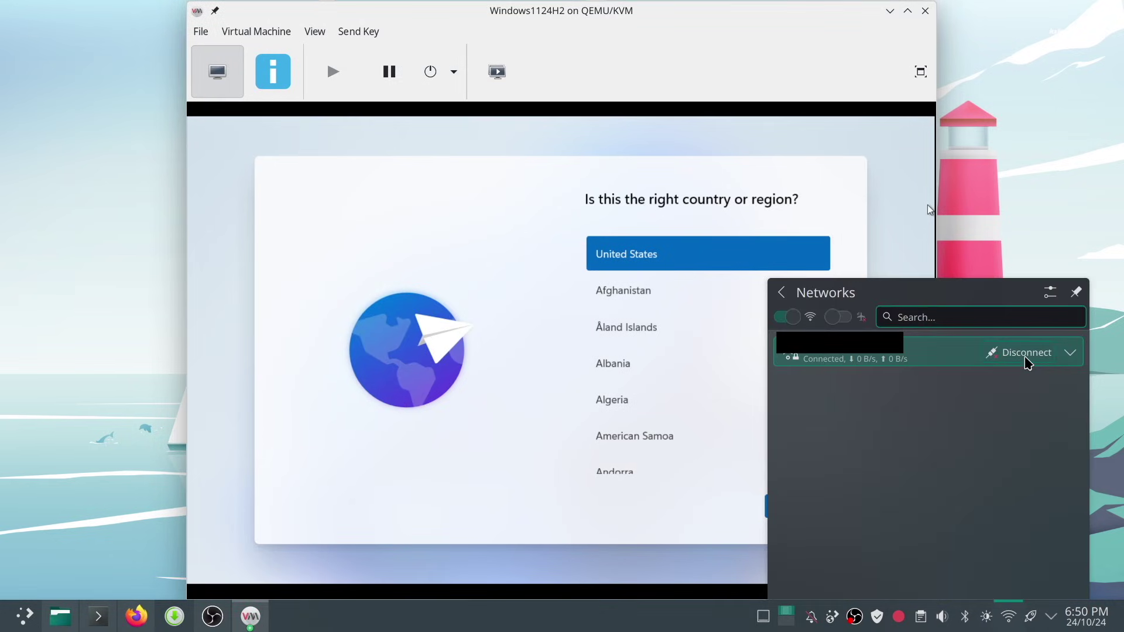
{"action": "left_click", "coordinate": [564, 321]}
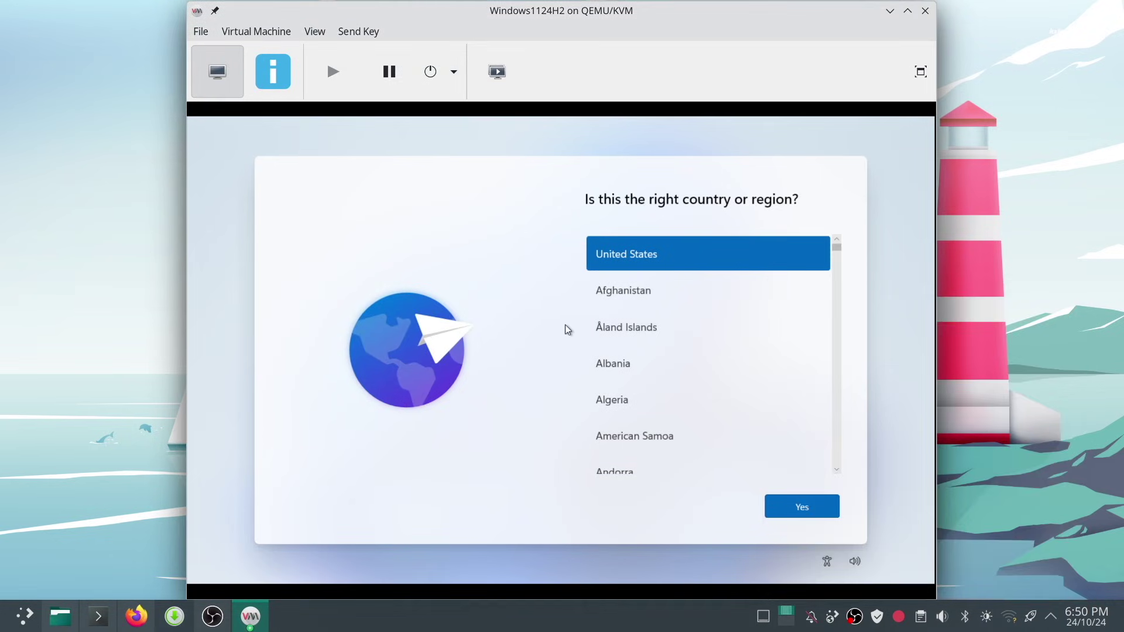
Show the virtual machine fullscreen and open an administrator command prompt over the Windows region selection page.
{"action": "left_click", "coordinate": [315, 31]}
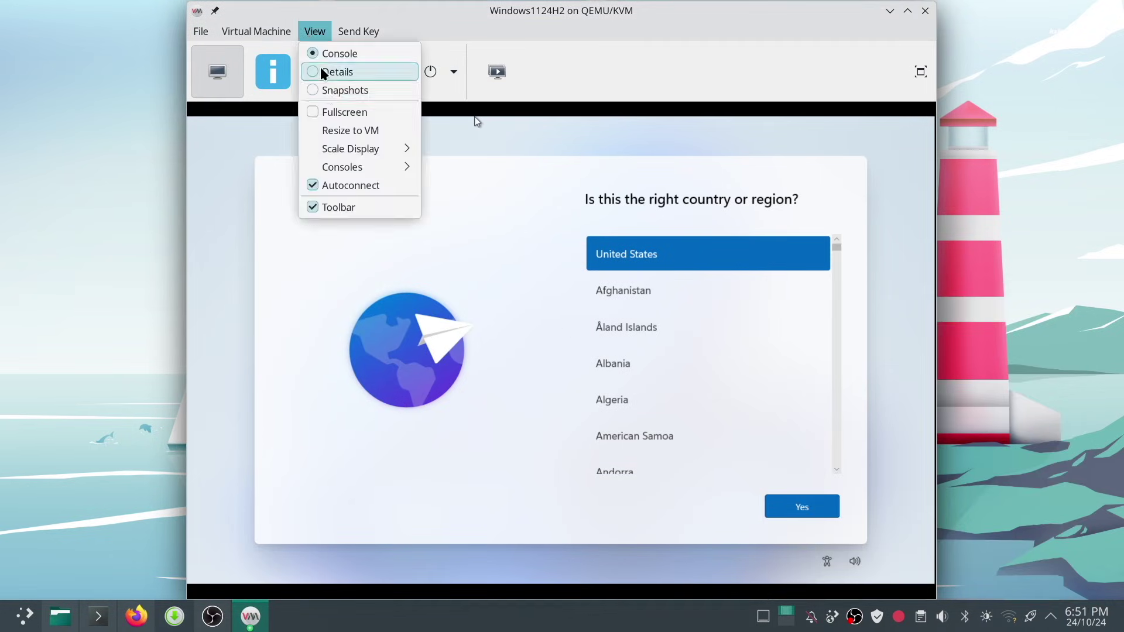
{"action": "left_click", "coordinate": [344, 112]}
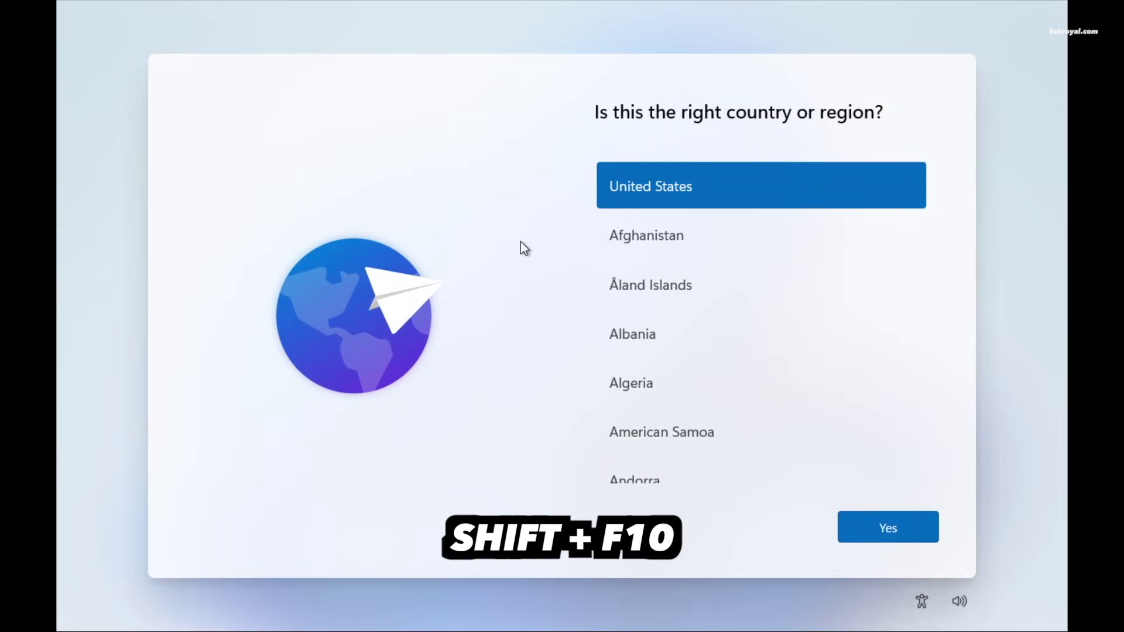
{"action": "key", "text": "shift+F10"}
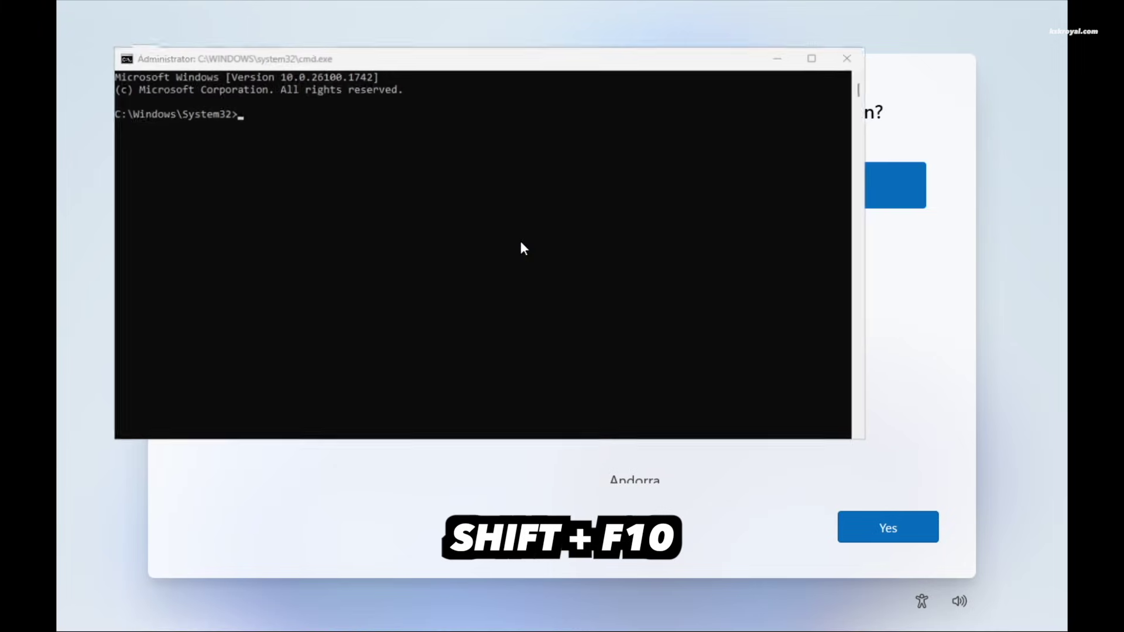
{"action": "left_click", "coordinate": [434, 290]}
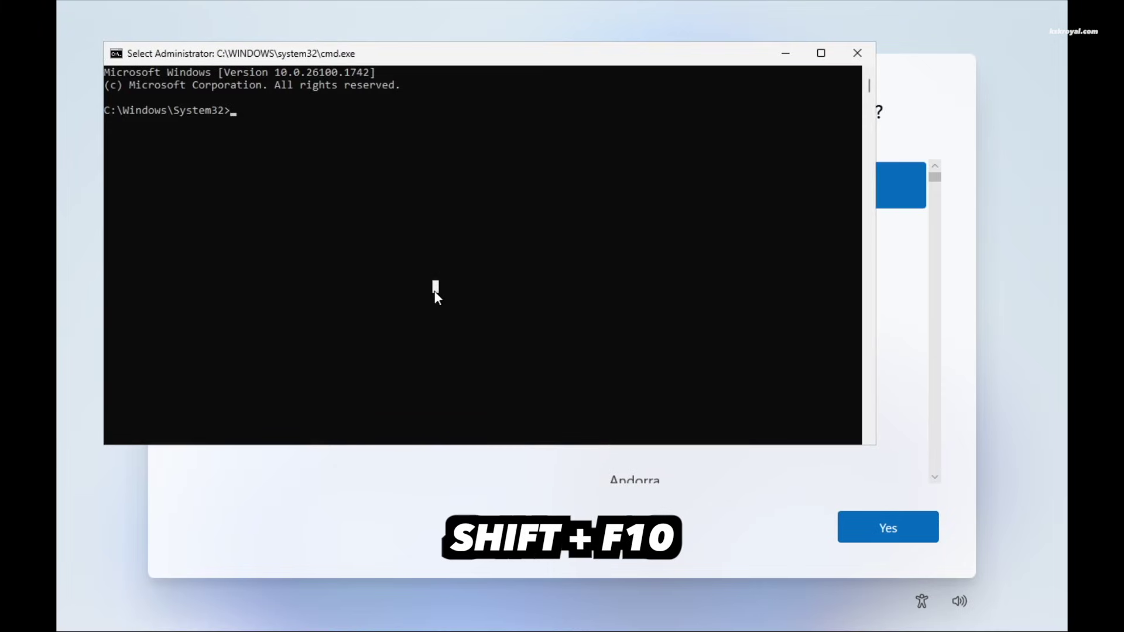
Enlarge the command prompt text and run OOBE\BYPASSNRO to bypass the network requirement of the Windows setup.
{"action": "scroll", "coordinate": [434, 290], "scroll_direction": "up", "scroll_amount": 3, "text": "ctrl"}
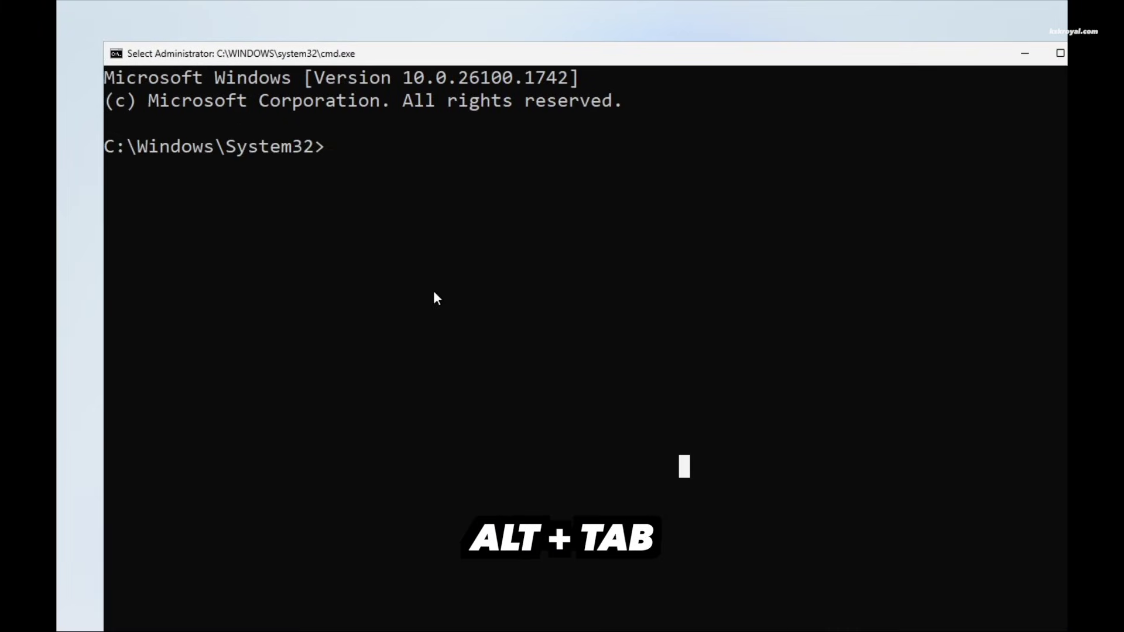
{"action": "type", "text": "OOB"}
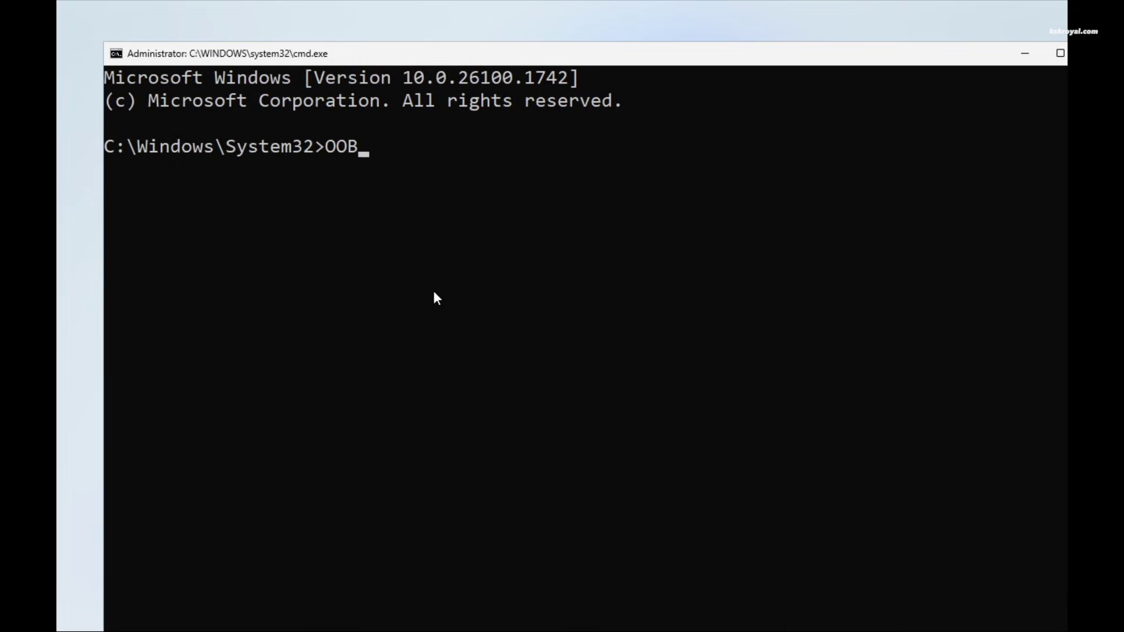
{"action": "type", "text": "E\\BYPASSNRO"}
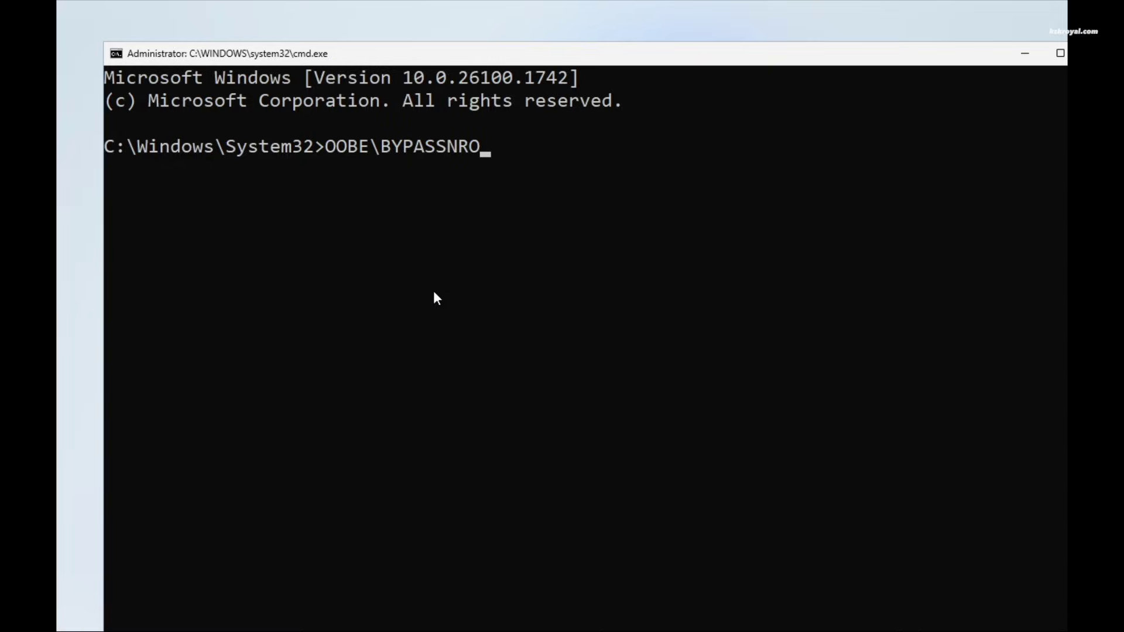
{"action": "key", "text": "Return"}
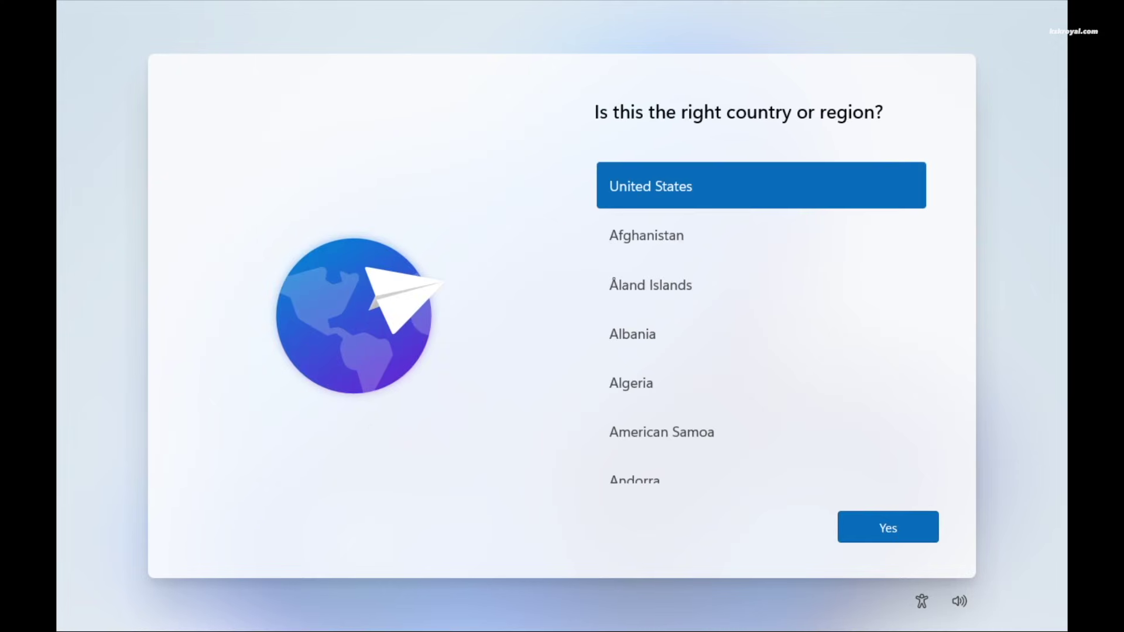
Confirm United States as the region and US as the keyboard layout, without adding a second layout.
{"action": "left_click", "coordinate": [898, 540]}
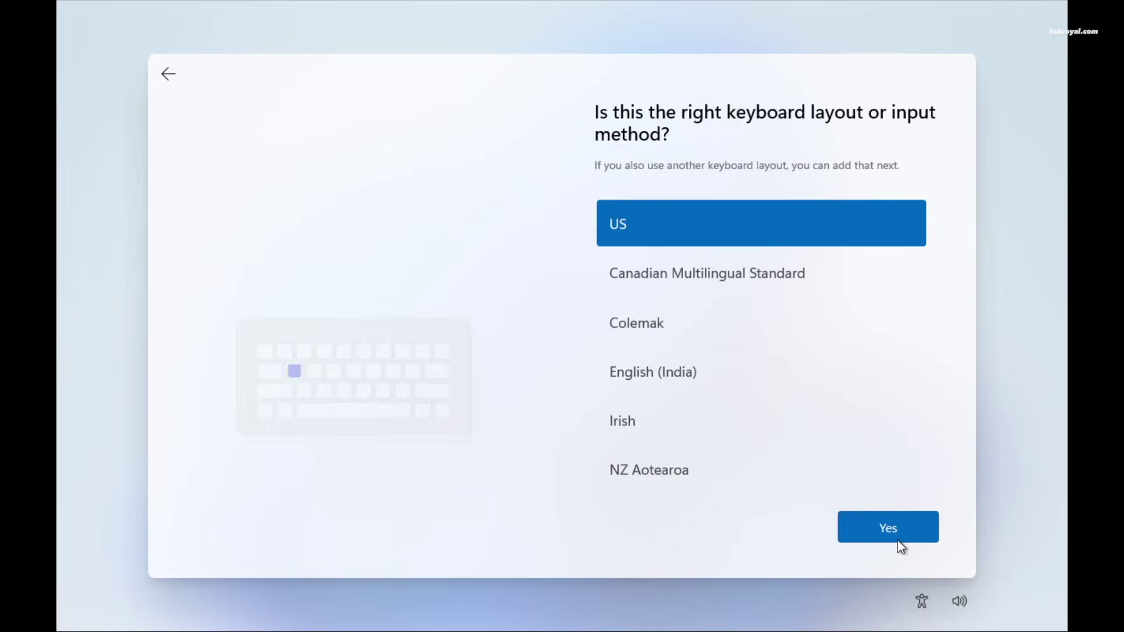
{"action": "left_click", "coordinate": [898, 540]}
{"action": "left_click", "coordinate": [898, 540]}
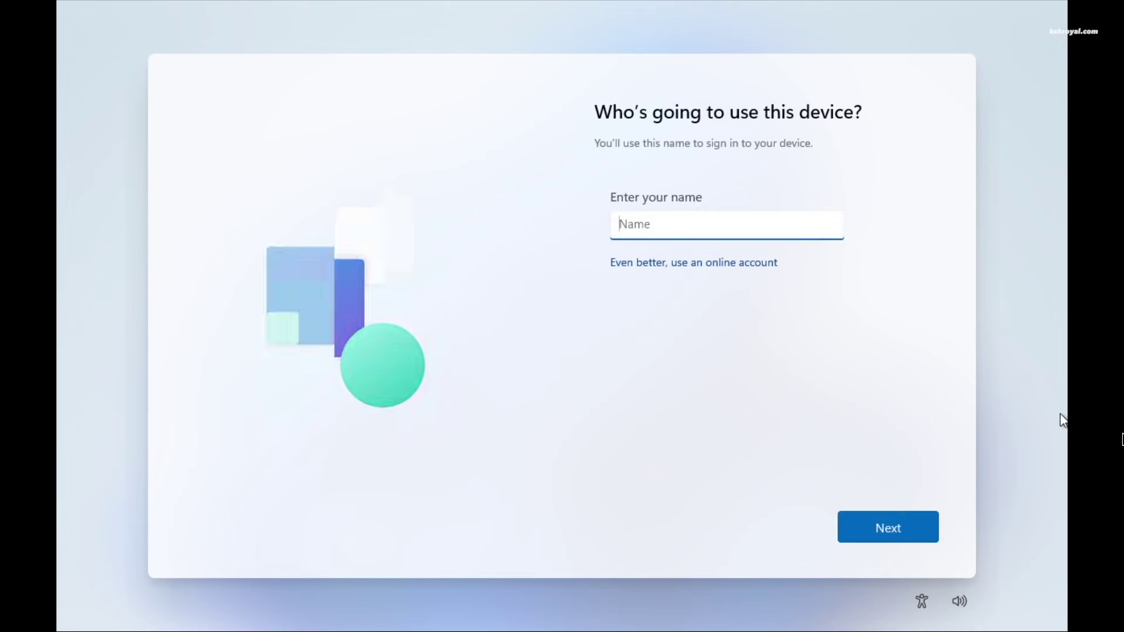
Create the local account Windows 11 and leave its password blank.
{"action": "type", "text": "Winf"}
{"action": "type", "text": "ows 11"}
{"action": "key", "text": "Return"}
{"action": "key", "text": "Return"}
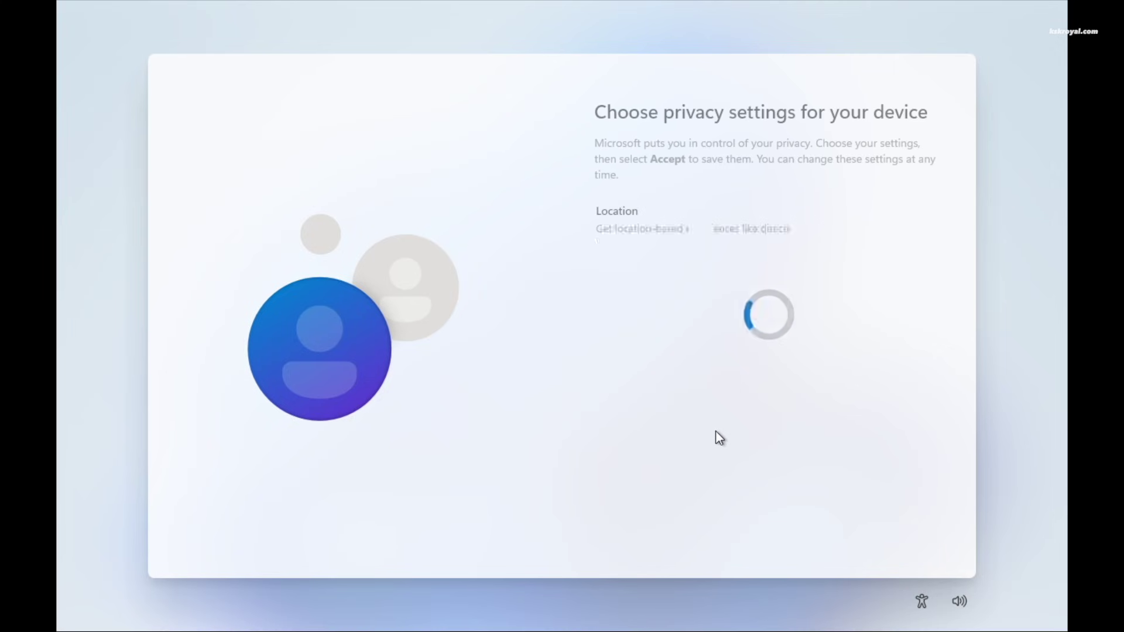
Turn off the optional privacy settings, including Inking & typing and Tailored experiences, limit diagnostic data to Required only, and accept the choices.
{"action": "left_click", "coordinate": [613, 346]}
{"action": "scroll", "coordinate": [615, 337], "scroll_direction": "down", "scroll_amount": 10}
{"action": "left_click", "coordinate": [613, 319]}
{"action": "left_click", "coordinate": [620, 402]}
{"action": "scroll", "coordinate": [674, 381], "scroll_direction": "up", "scroll_amount": 8}
{"action": "left_click", "coordinate": [613, 479]}
{"action": "scroll", "coordinate": [702, 468], "scroll_direction": "down", "scroll_amount": 8}
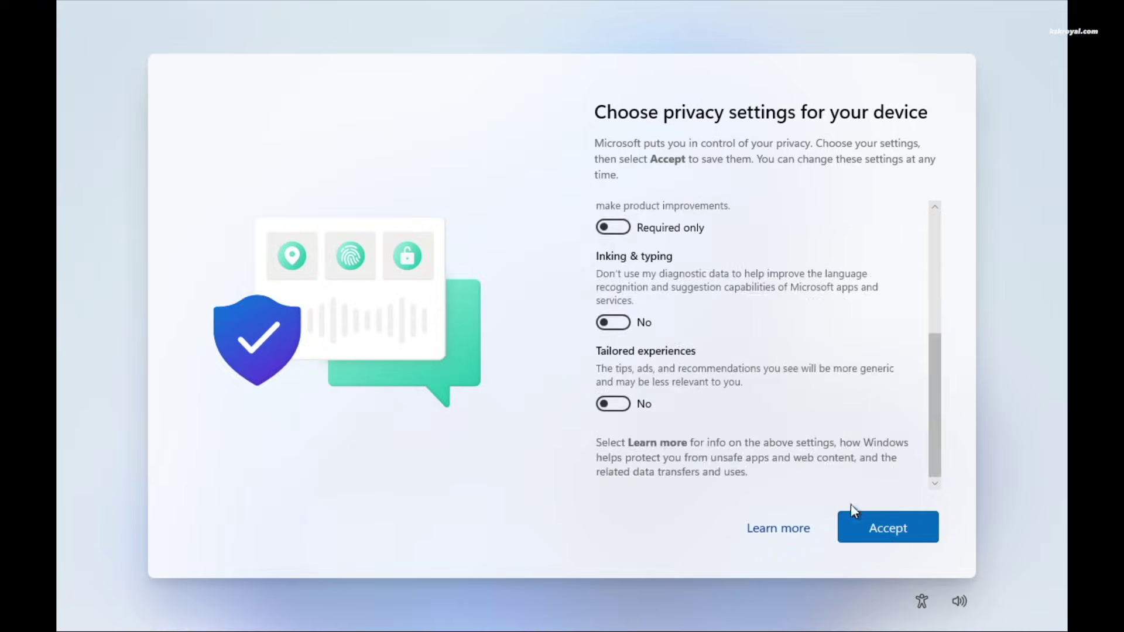
{"action": "left_click", "coordinate": [858, 526]}
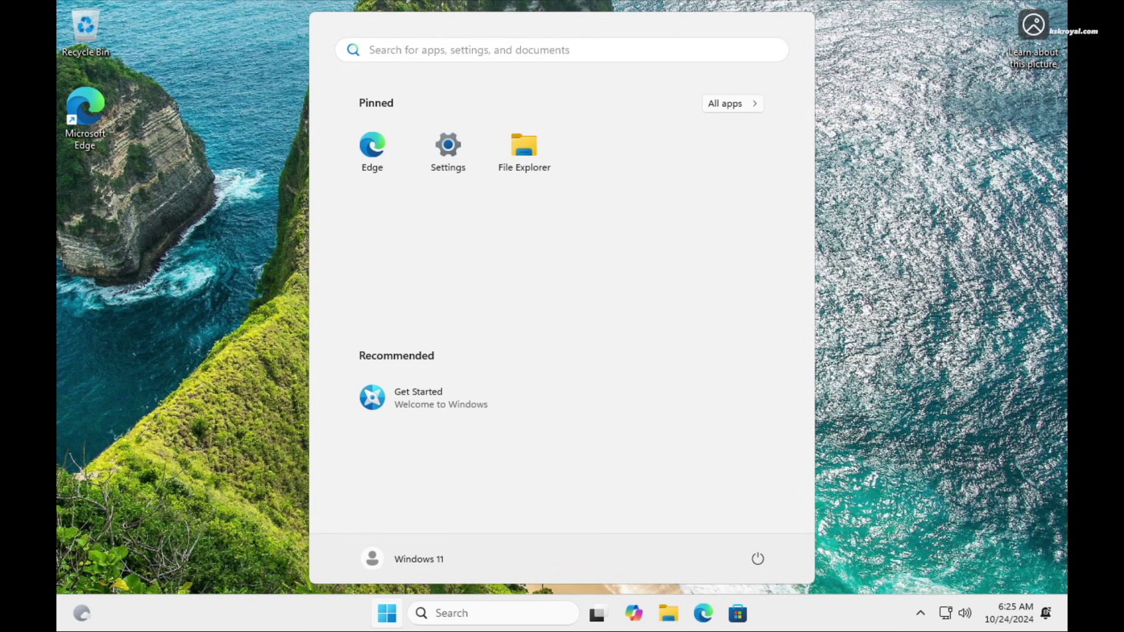
Leave the virtual machine's fullscreen view and reconnect the Linux host to its wireless network.
{"action": "left_click", "coordinate": [961, 396]}
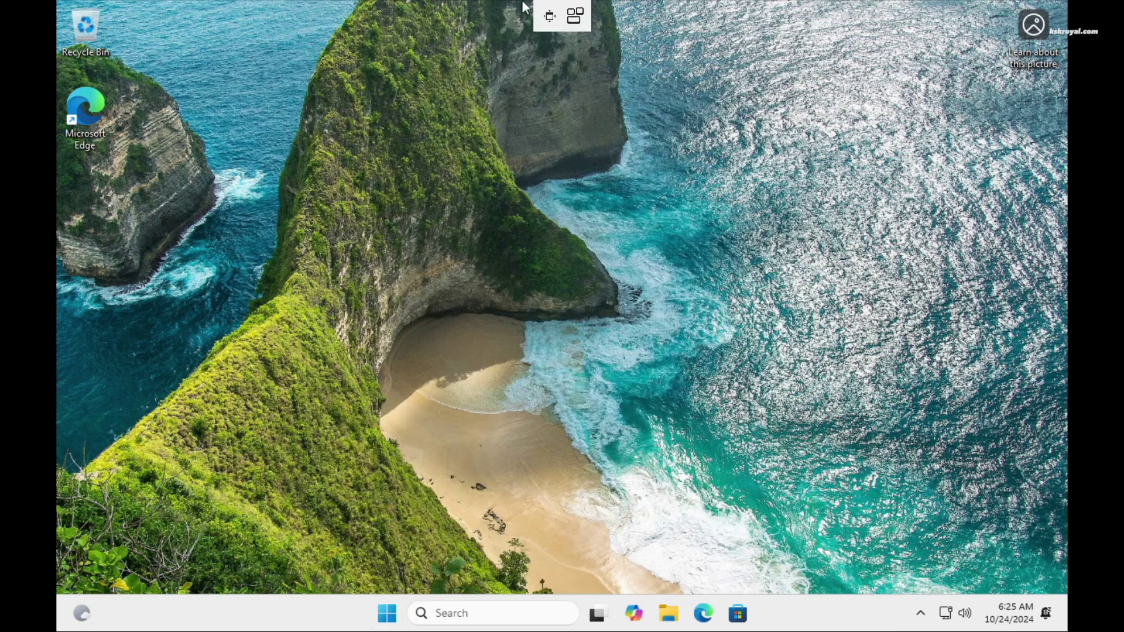
{"action": "left_click", "coordinate": [549, 17]}
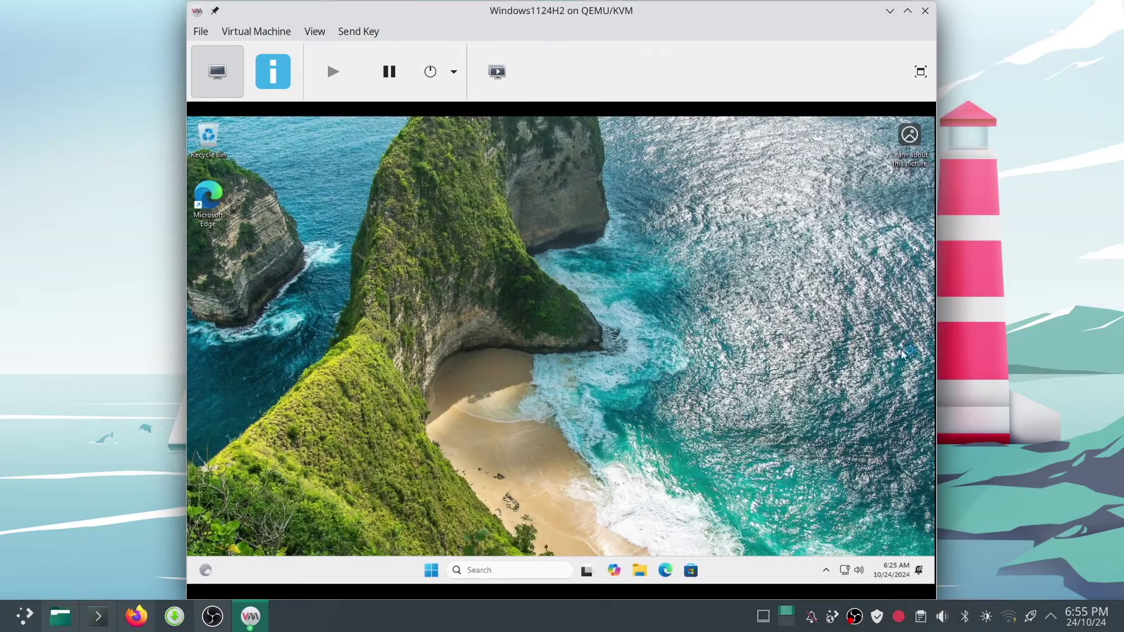
{"action": "left_click", "coordinate": [1011, 617]}
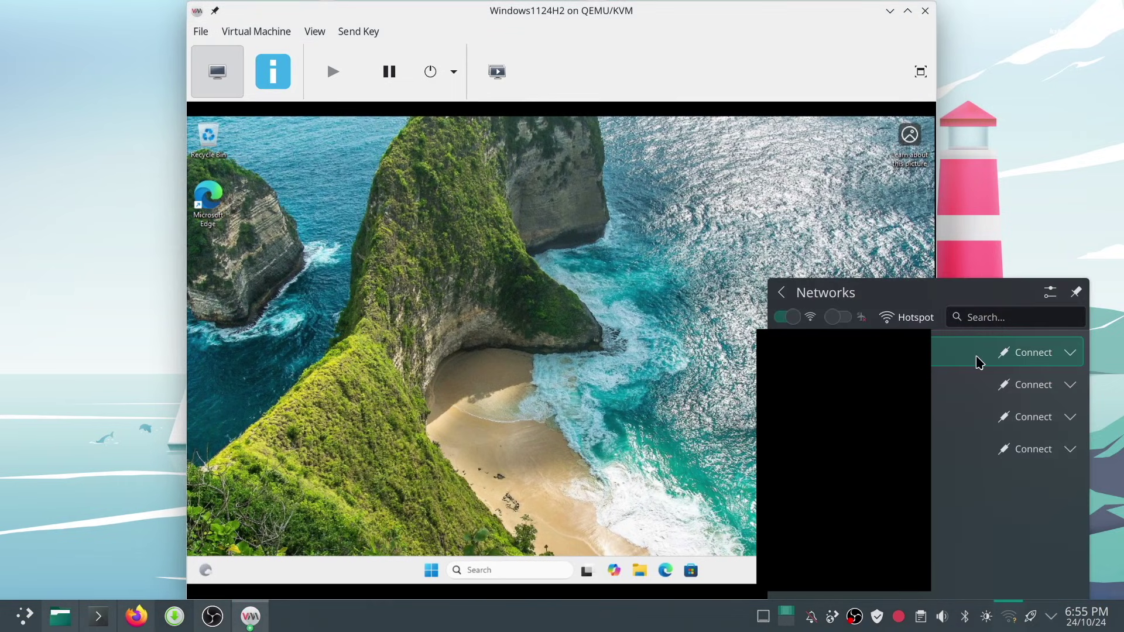
{"action": "left_click", "coordinate": [1029, 354]}
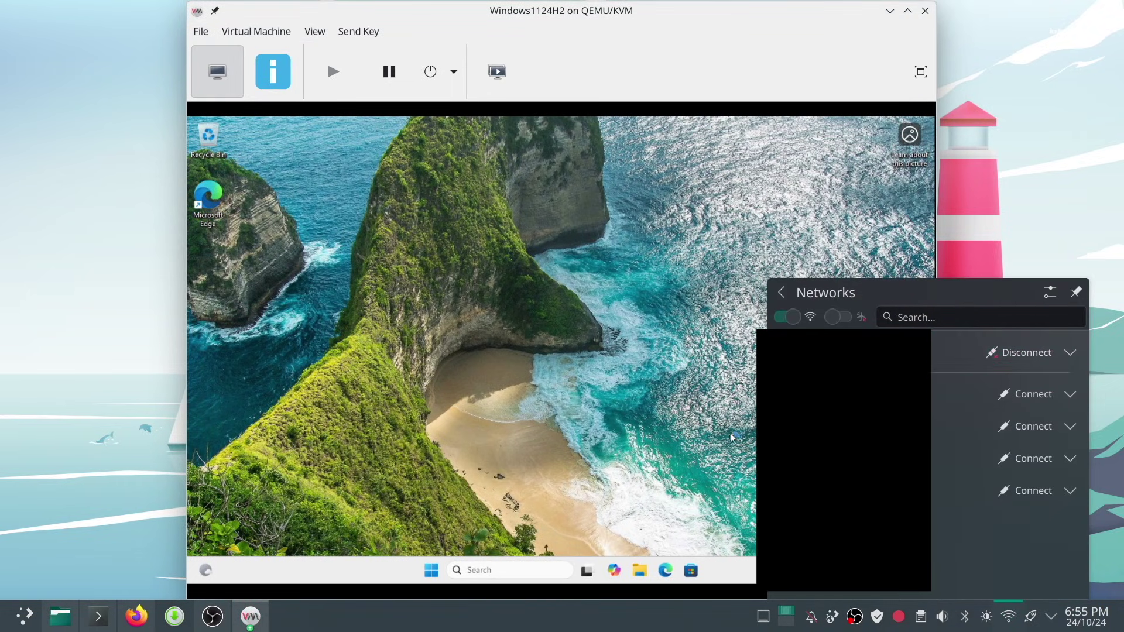
{"action": "left_click", "coordinate": [592, 367]}
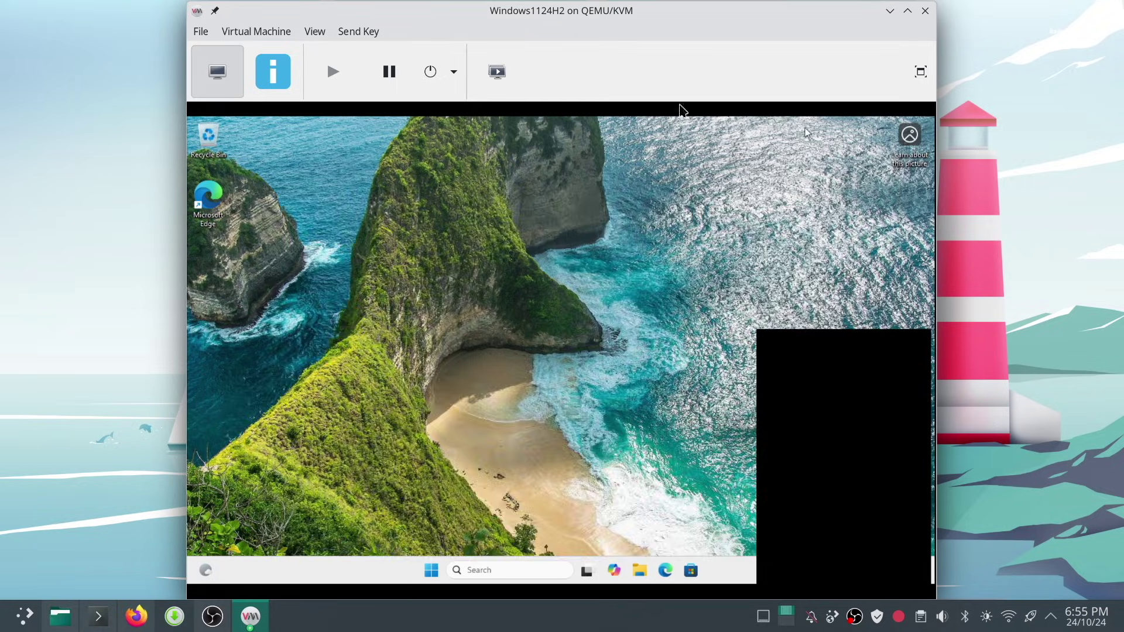
Test the guest's internet connection by running ping google.com in Command Prompt, and close the window.
{"action": "type", "text": "ping google.com"}
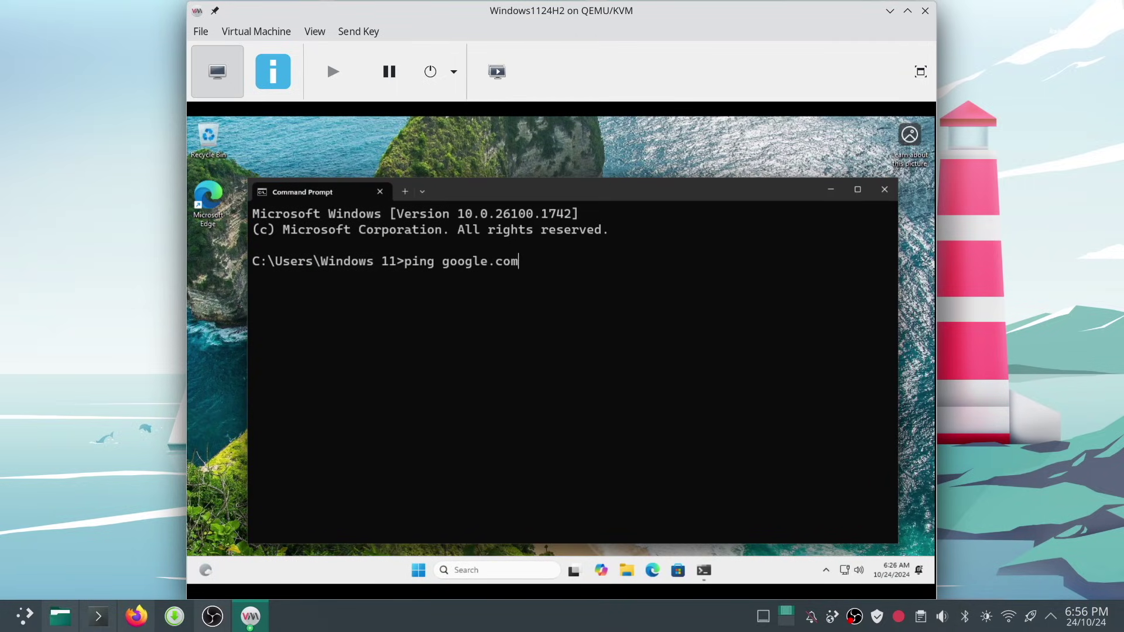
{"action": "key", "text": "Return"}
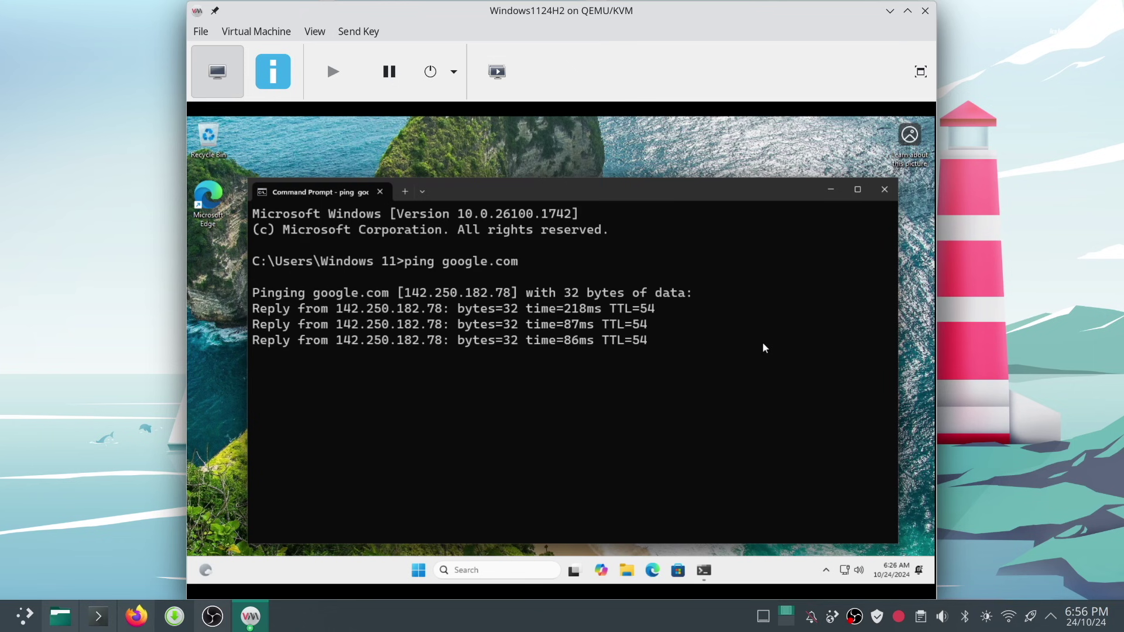
{"action": "left_click", "coordinate": [884, 189]}
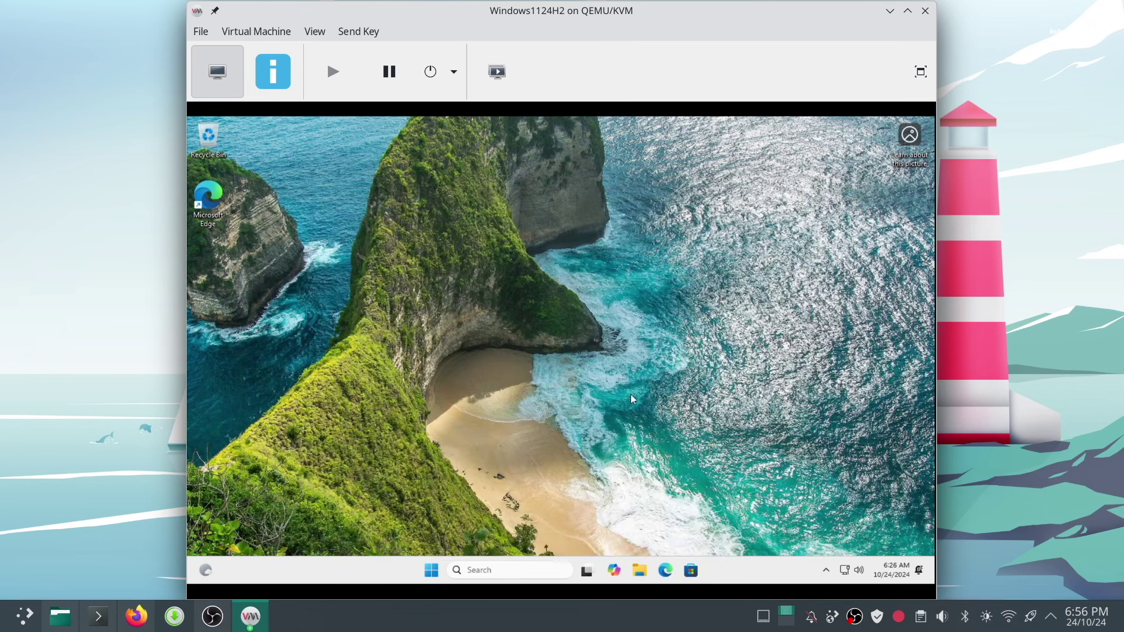
Examine the guest's display resolution settings and its display adapter details in the DirectX Diagnostic Tool, and close both windows.
{"action": "left_click", "coordinate": [570, 231]}
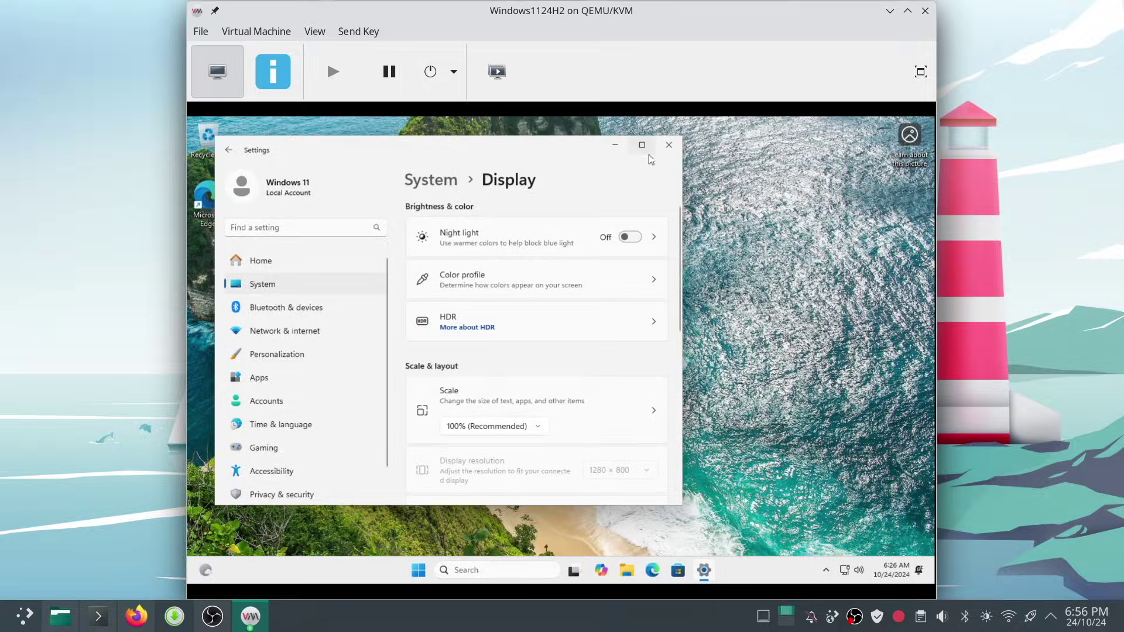
{"action": "left_click", "coordinate": [642, 145]}
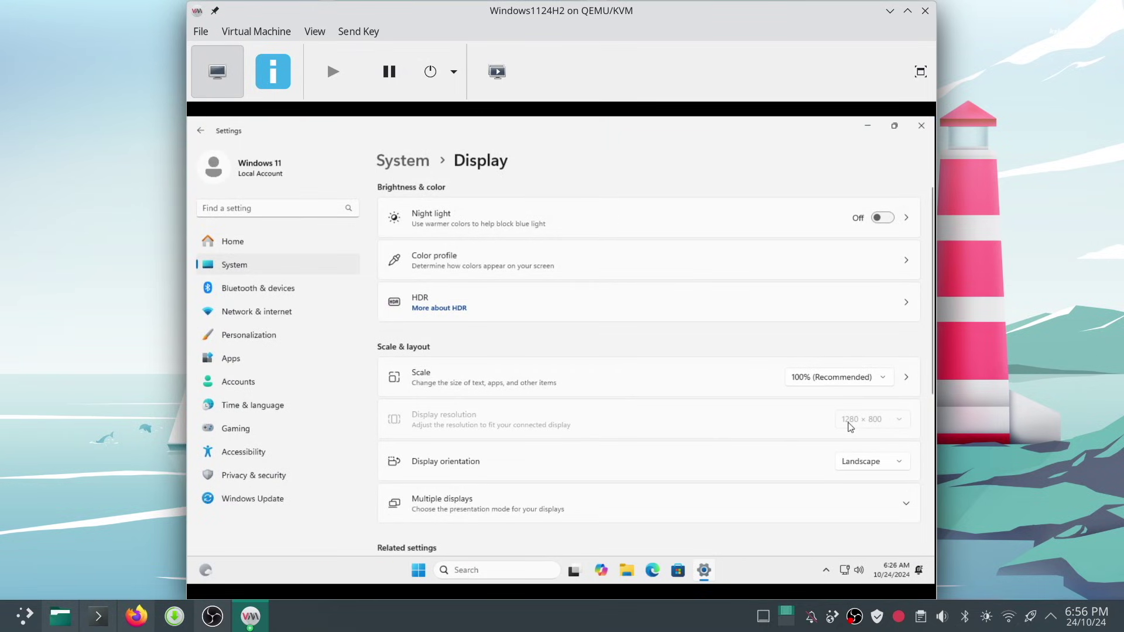
{"action": "left_click", "coordinate": [921, 126]}
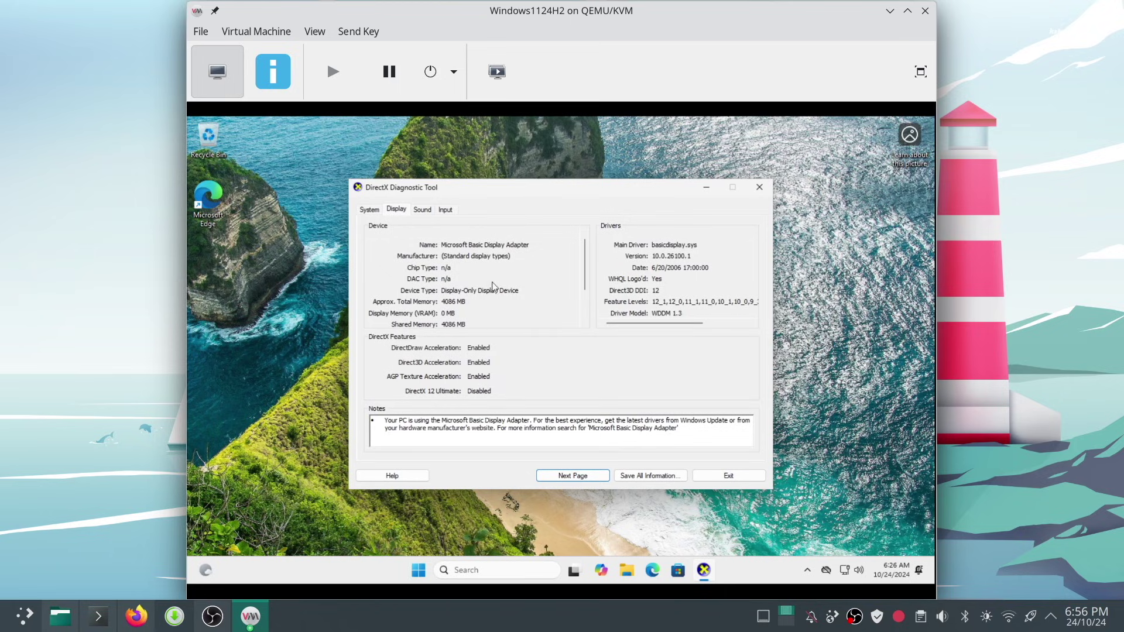
{"action": "left_click", "coordinate": [759, 186]}
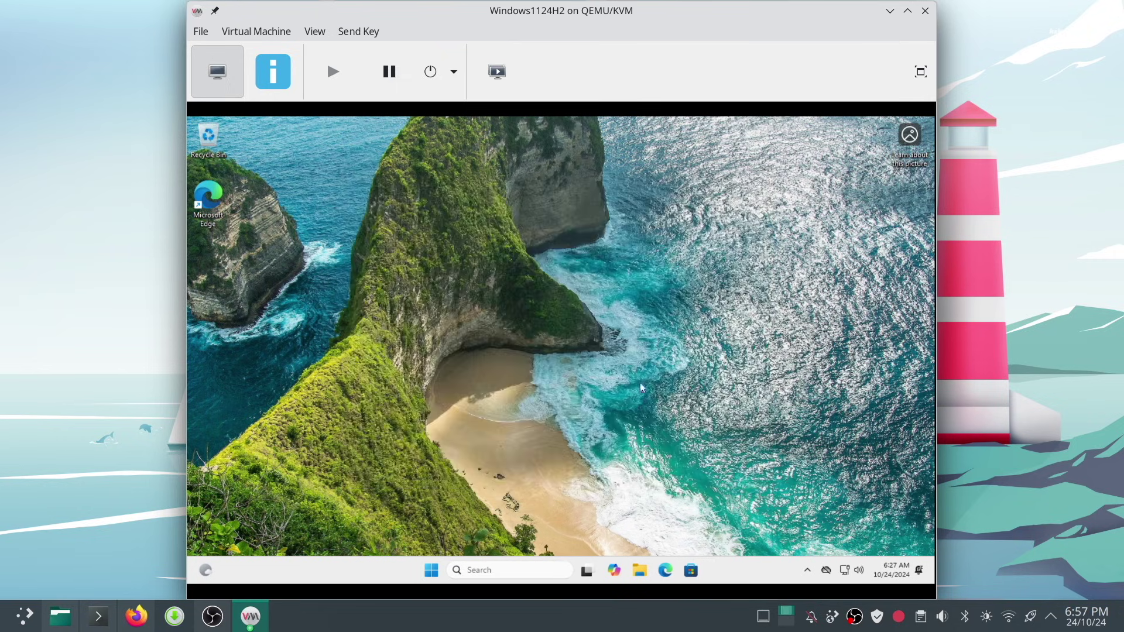
Set the source of the virtual machine's SATA CDROM 1 to virtio-win-0.1.262.iso from the Downloads folder and apply the change.
{"action": "left_click", "coordinate": [278, 82]}
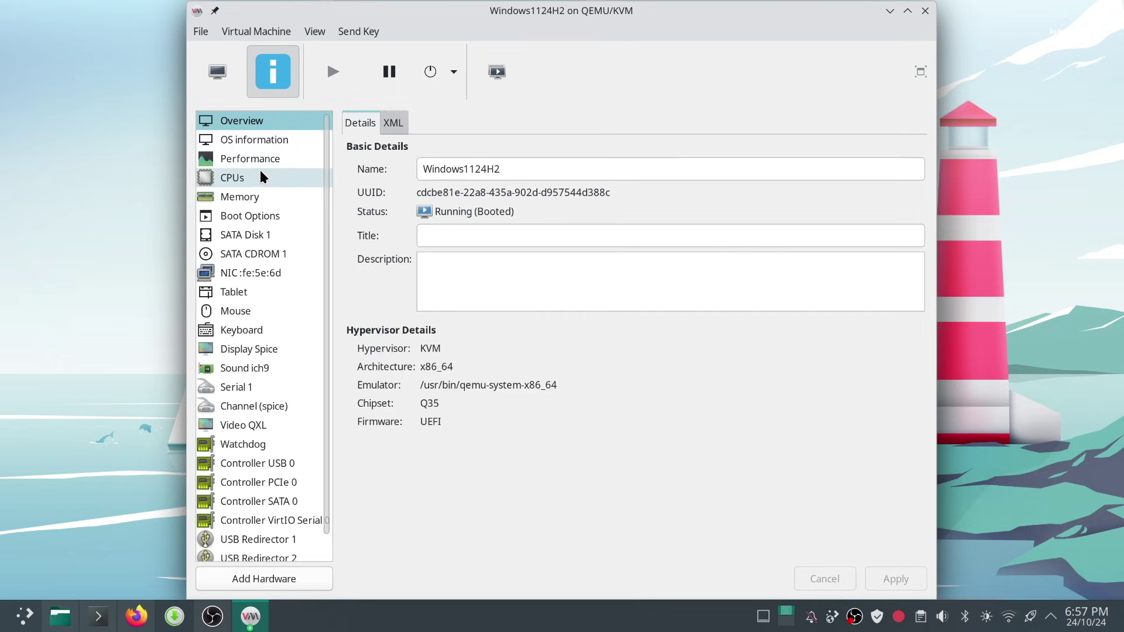
{"action": "left_click", "coordinate": [252, 254]}
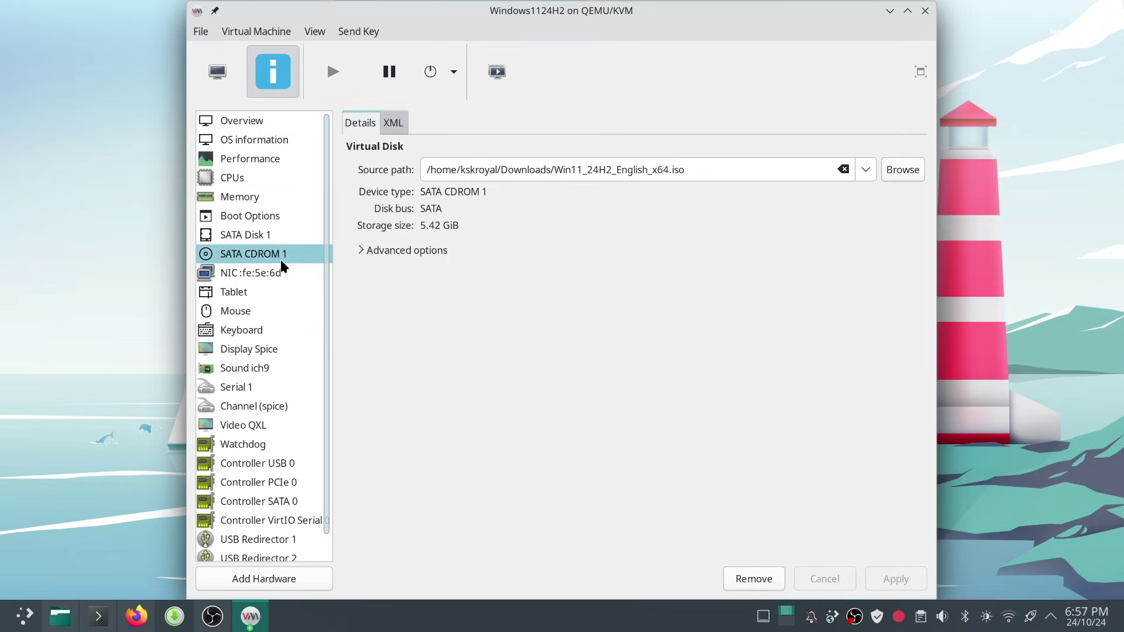
{"action": "left_click", "coordinate": [902, 169]}
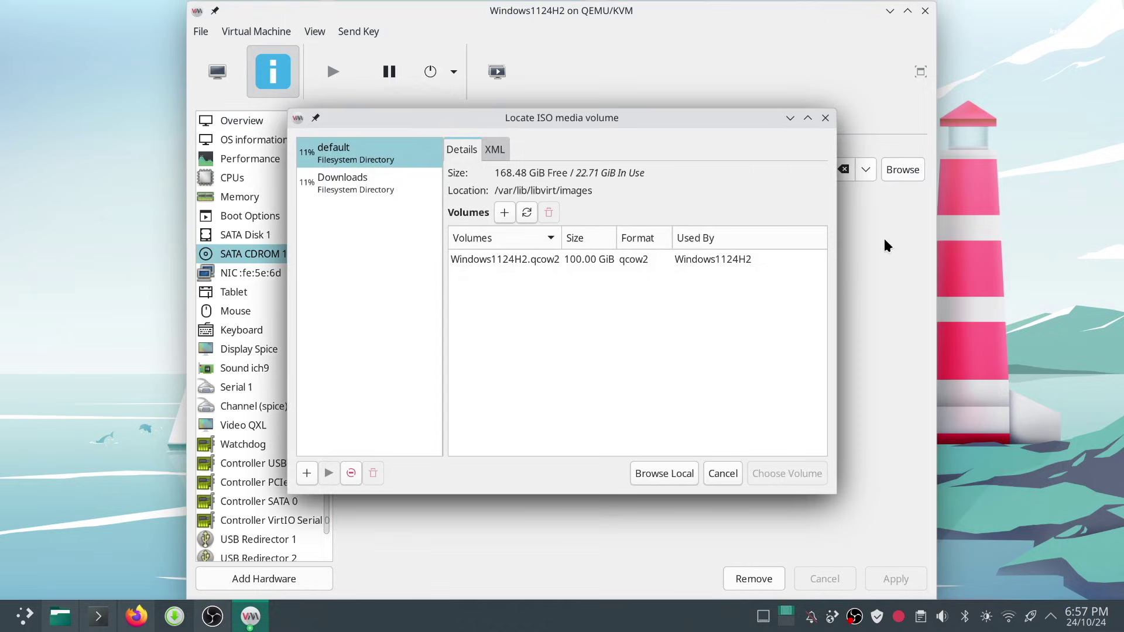
{"action": "left_click", "coordinate": [654, 469]}
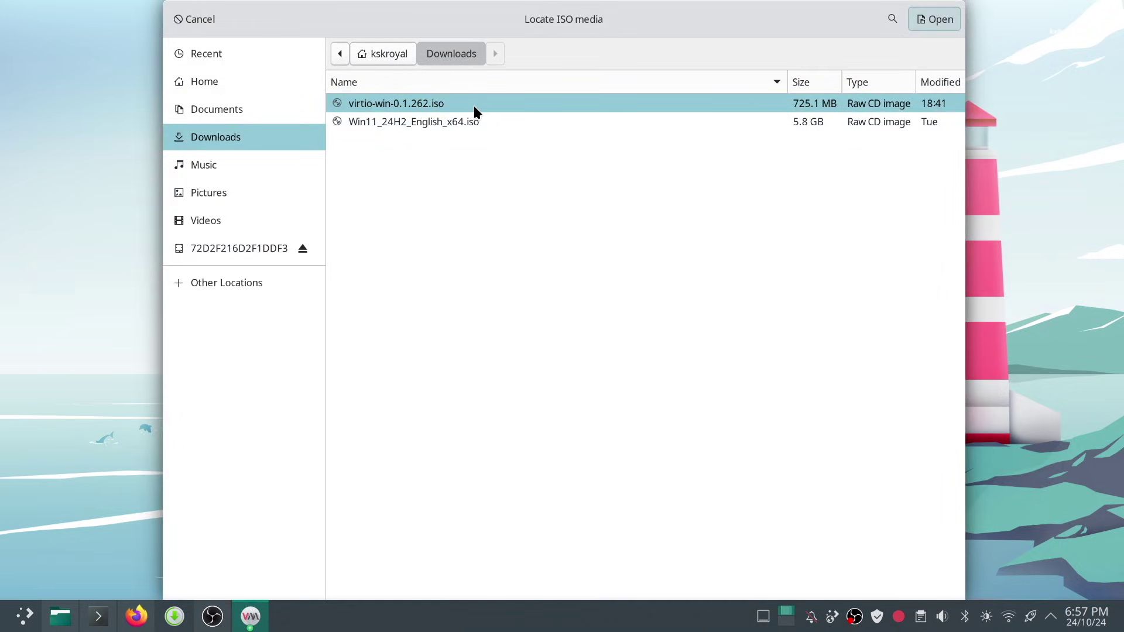
{"action": "left_click", "coordinate": [935, 19]}
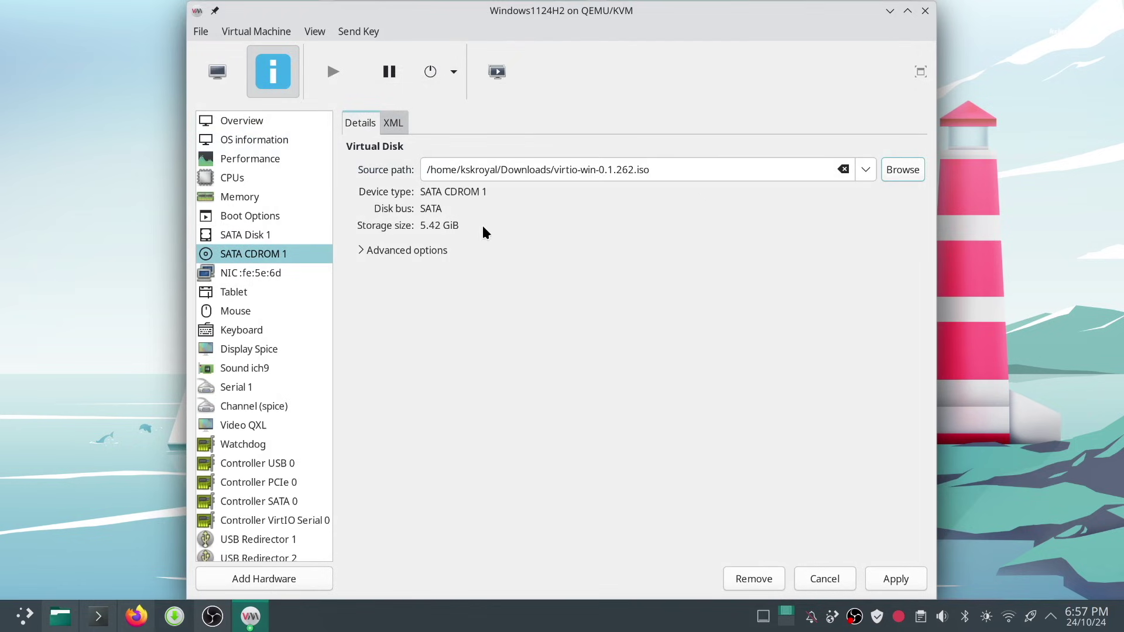
{"action": "left_click", "coordinate": [411, 251]}
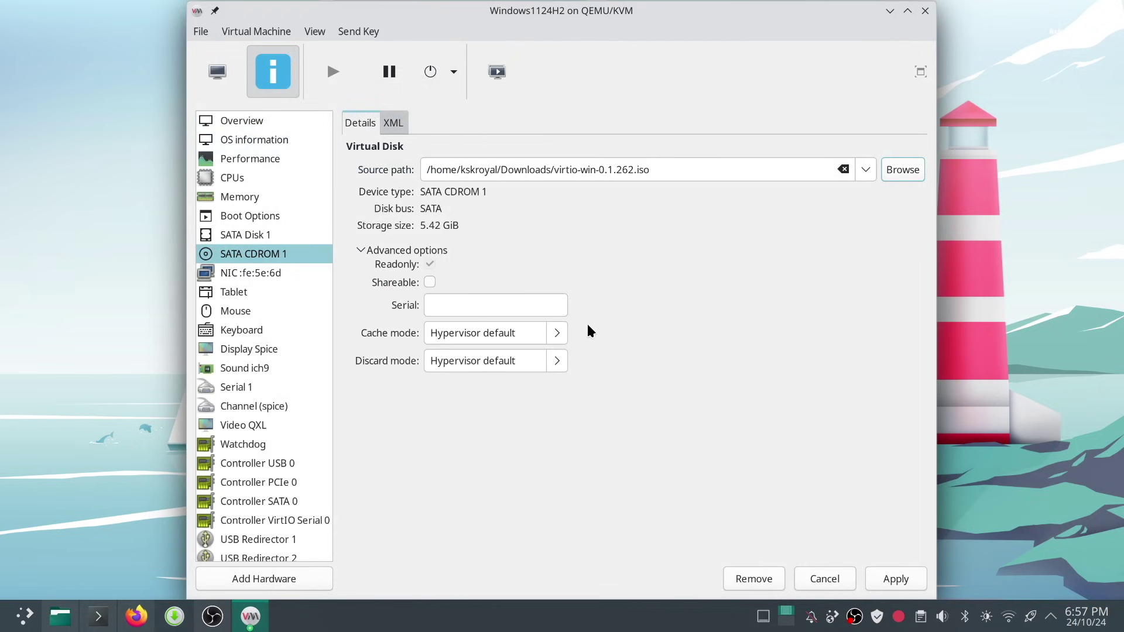
{"action": "left_click", "coordinate": [889, 582]}
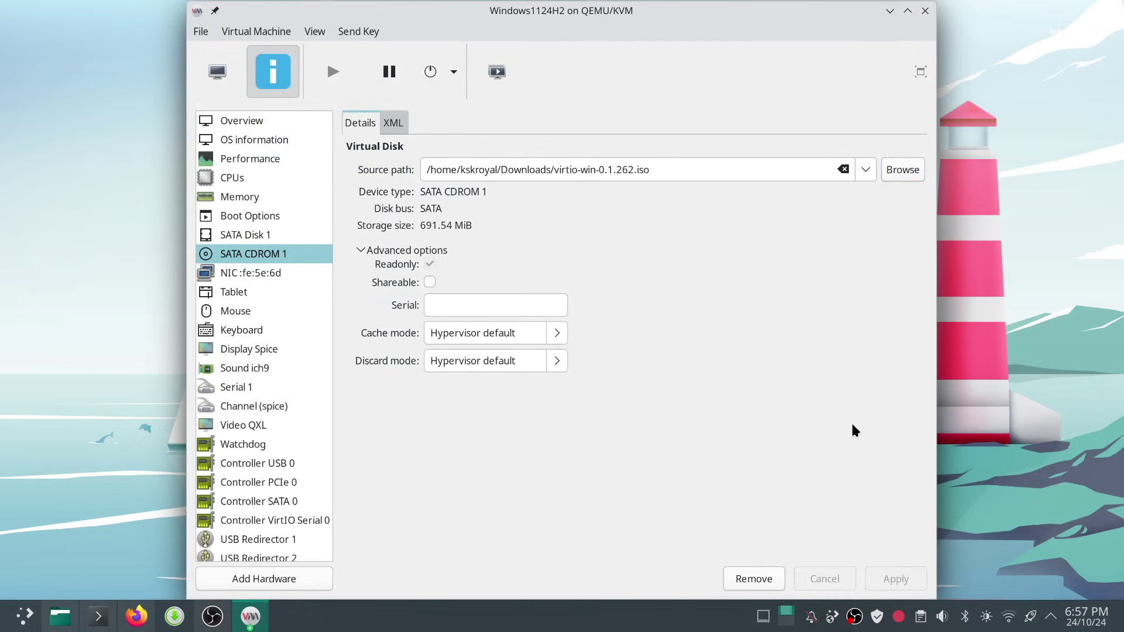
Return to the virtual machine's graphical console and show it fullscreen.
{"action": "left_click", "coordinate": [230, 75]}
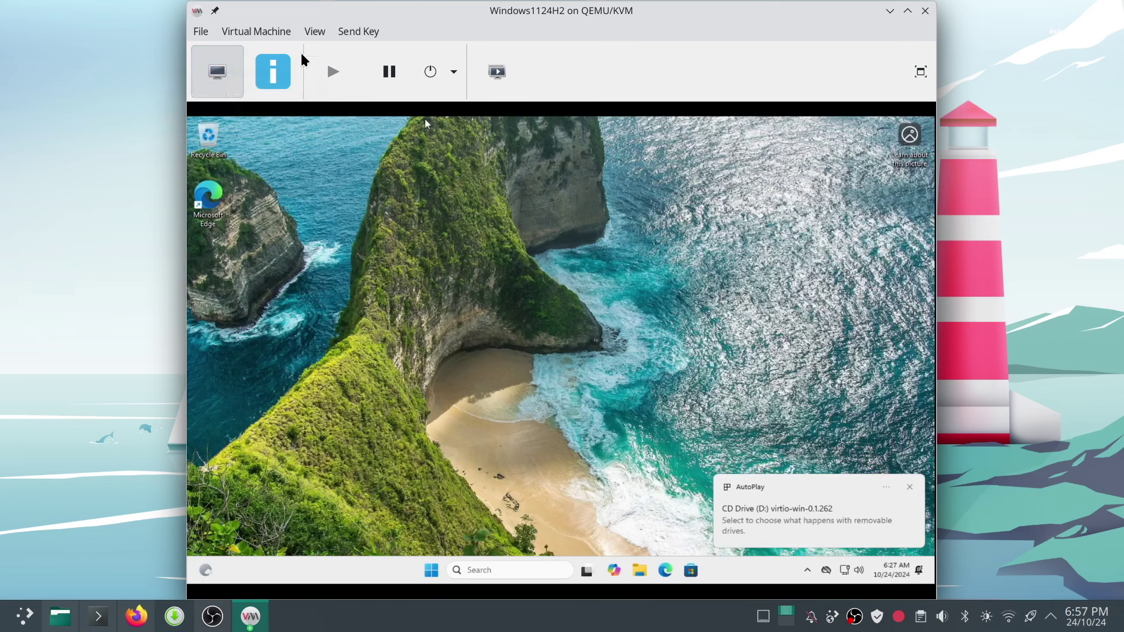
{"action": "left_click", "coordinate": [313, 32]}
{"action": "left_click", "coordinate": [335, 115]}
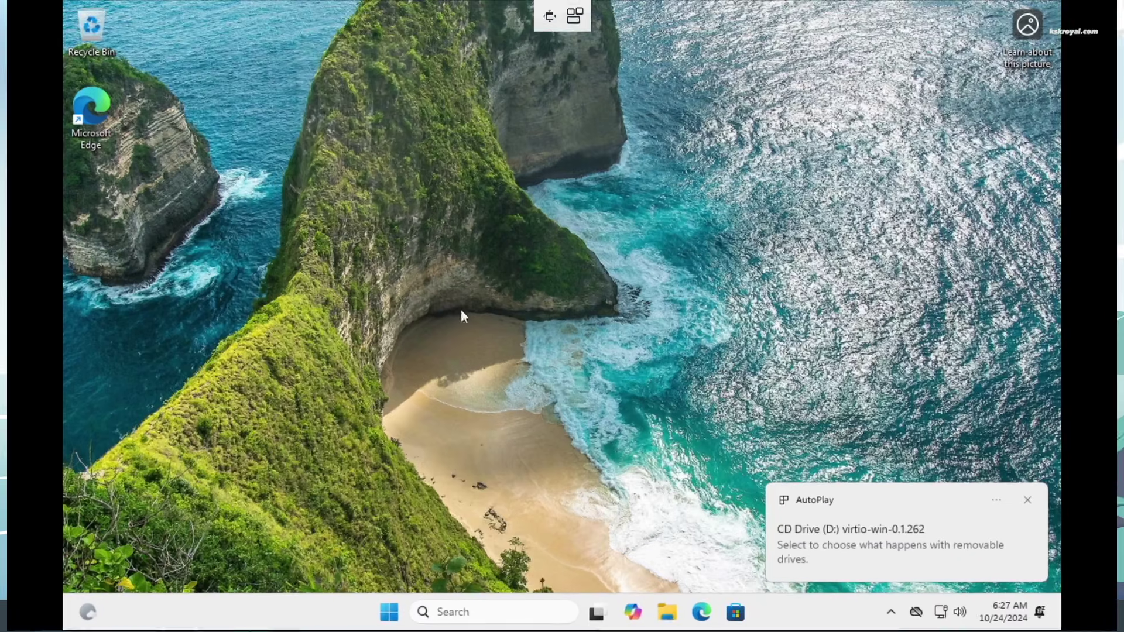
Browse to CD Drive (D:) virtio-win-0.1.262 in File Explorer and launch the virtio-win-guest-tools installer.
{"action": "left_click", "coordinate": [391, 610]}
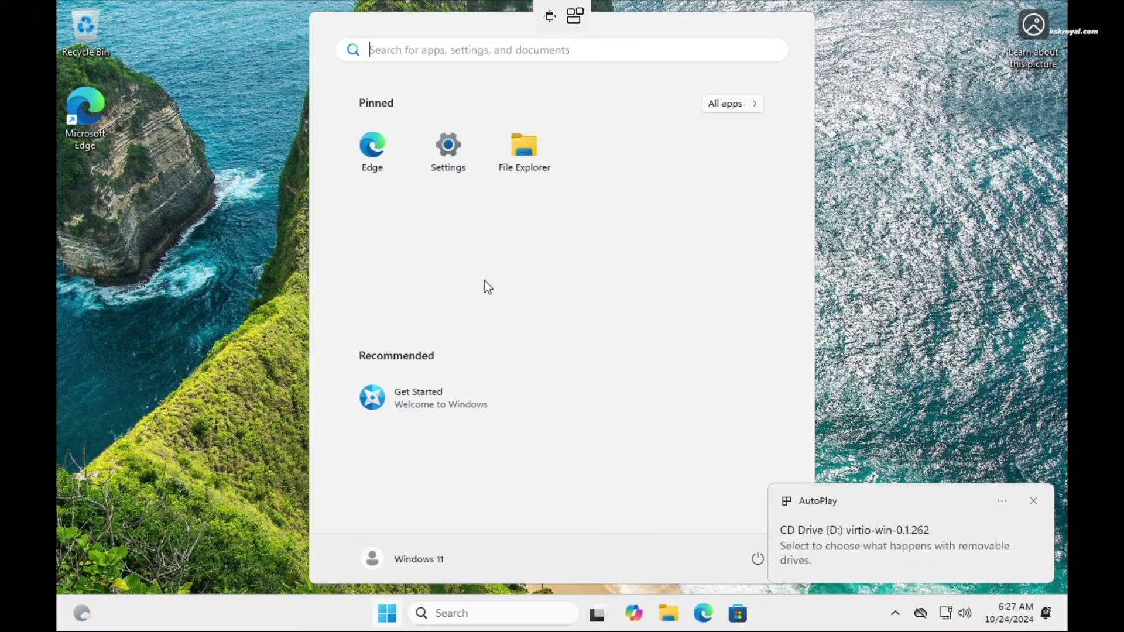
{"action": "left_click", "coordinate": [523, 161]}
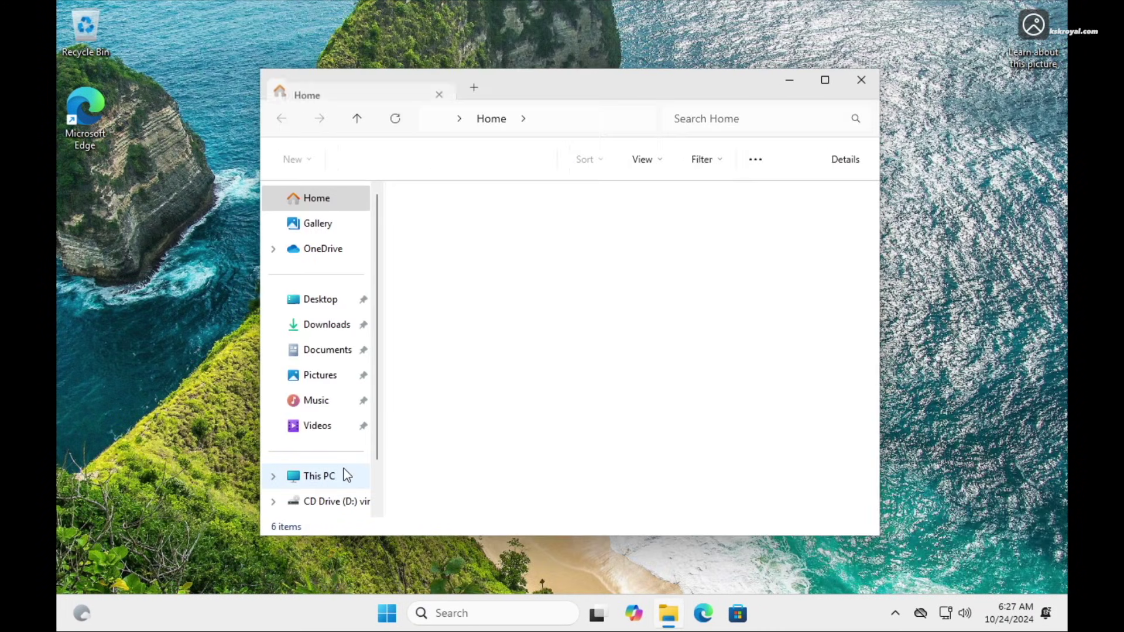
{"action": "left_click", "coordinate": [343, 475]}
{"action": "double_click", "coordinate": [694, 237]}
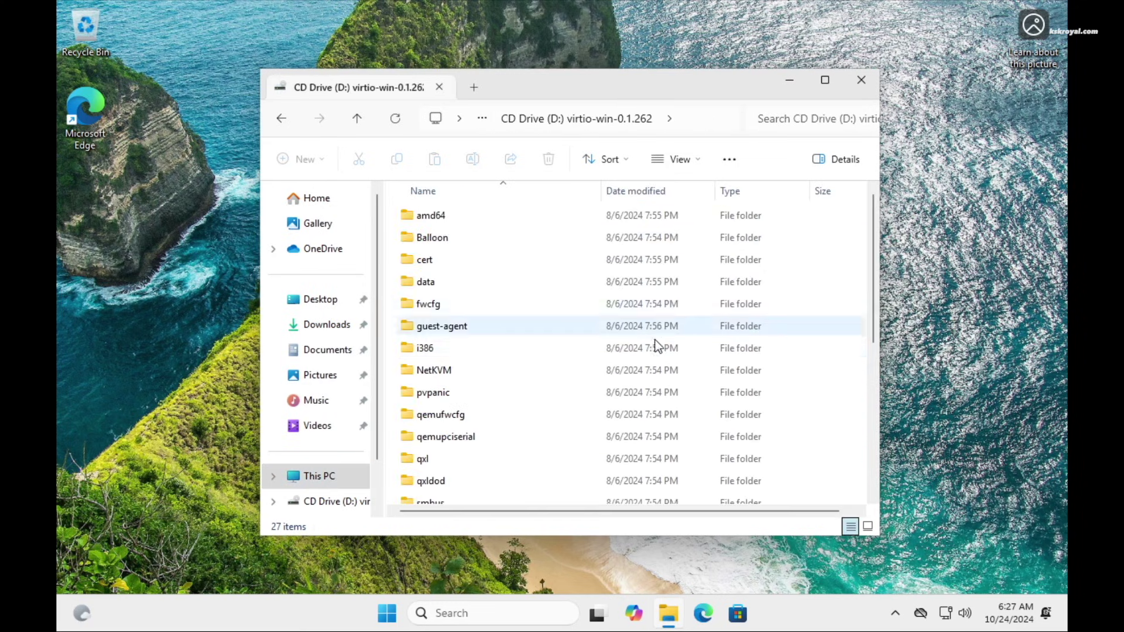
{"action": "scroll", "coordinate": [659, 331], "scroll_direction": "down", "scroll_amount": 5}
{"action": "left_click", "coordinate": [508, 495]}
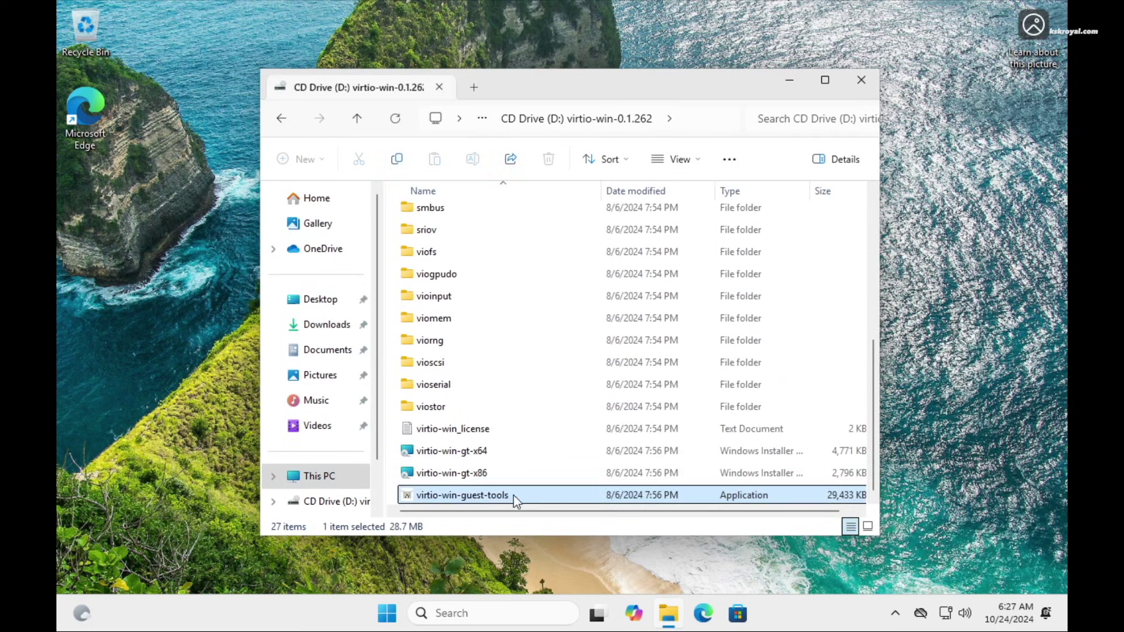
{"action": "double_click", "coordinate": [553, 496]}
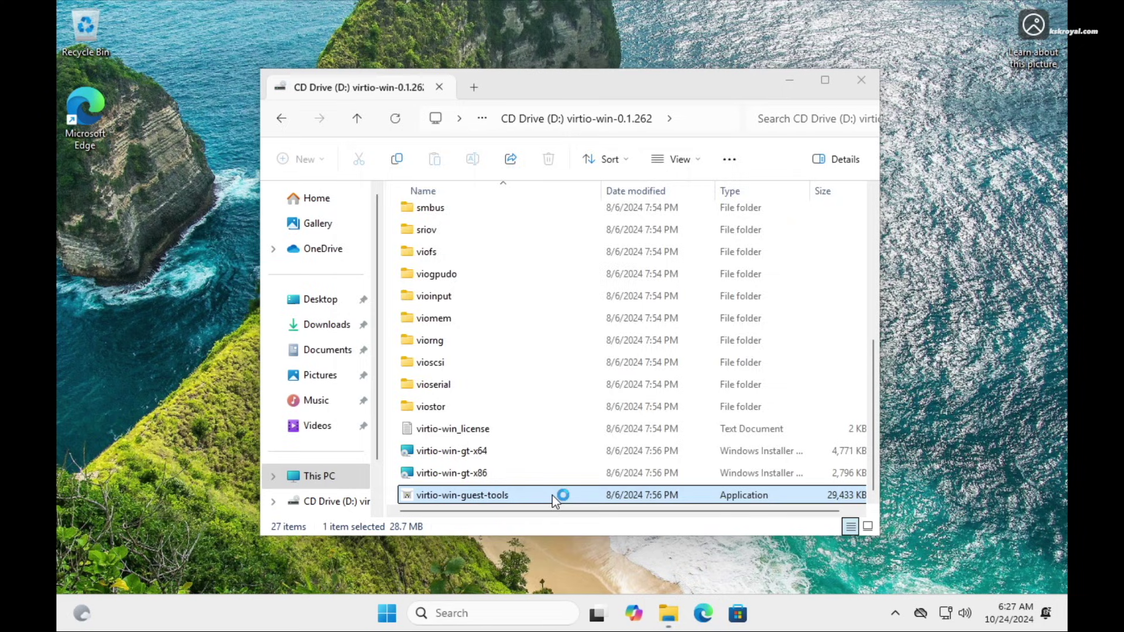
Install the Virtio-win guest tools and drivers, accepting the license terms and allowing the changes, and close the installer and File Explorer.
{"action": "left_click", "coordinate": [513, 384]}
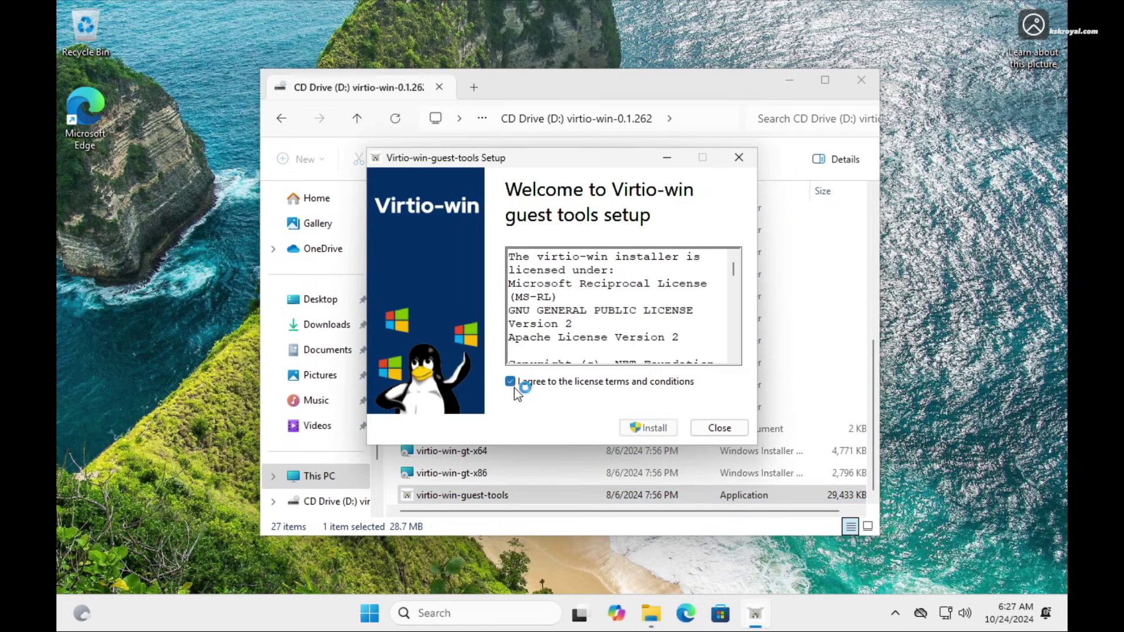
{"action": "left_click", "coordinate": [659, 427]}
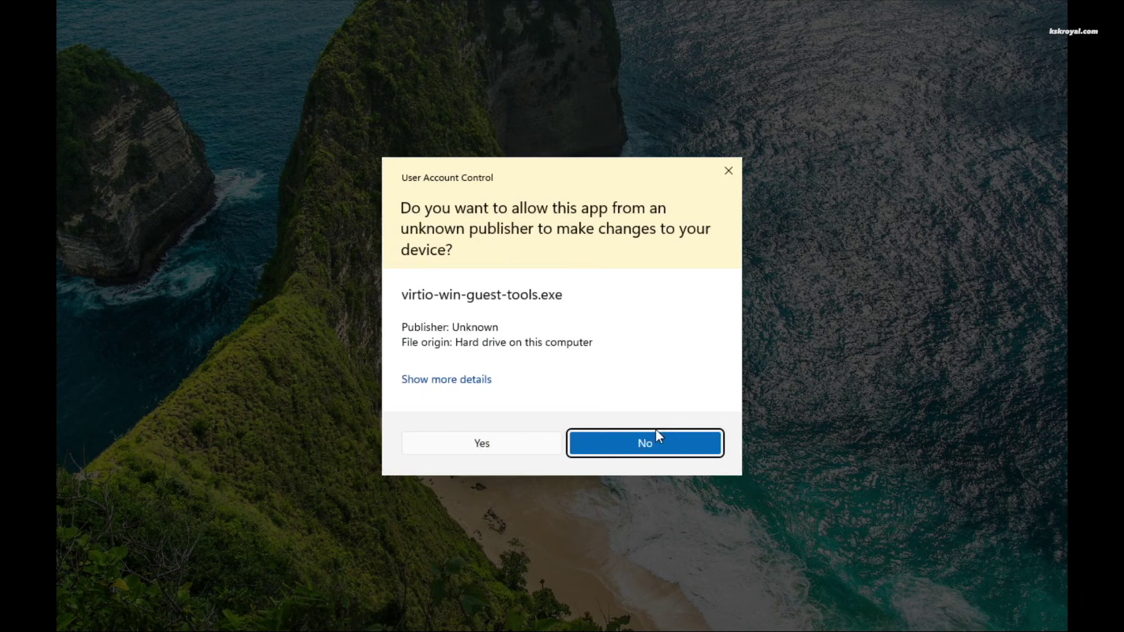
{"action": "left_click", "coordinate": [518, 445]}
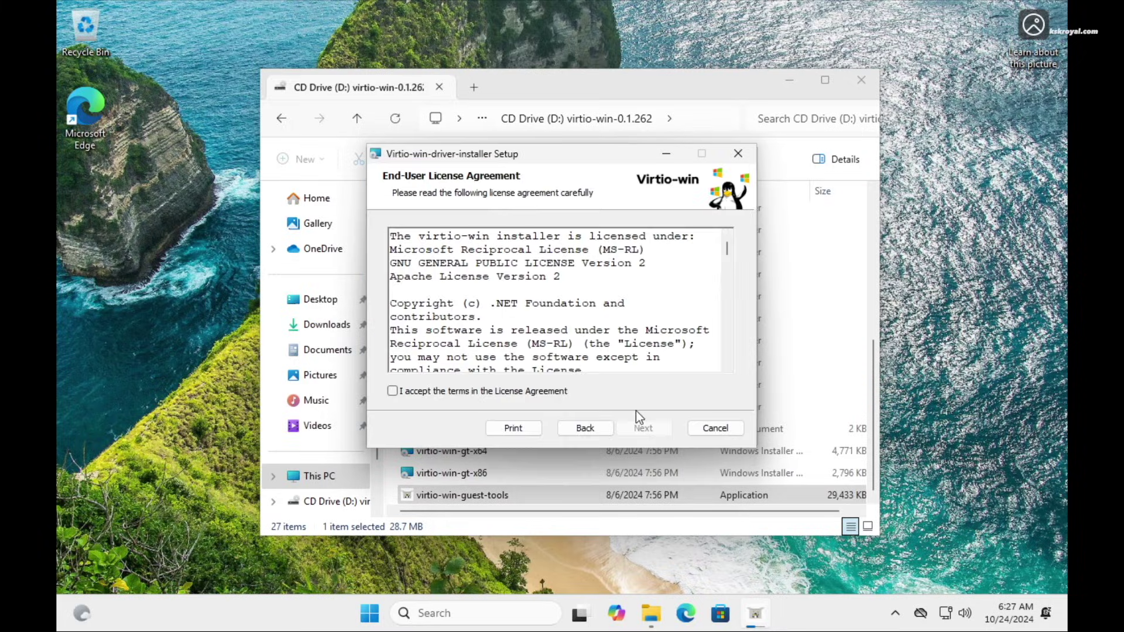
{"action": "left_click", "coordinate": [662, 430]}
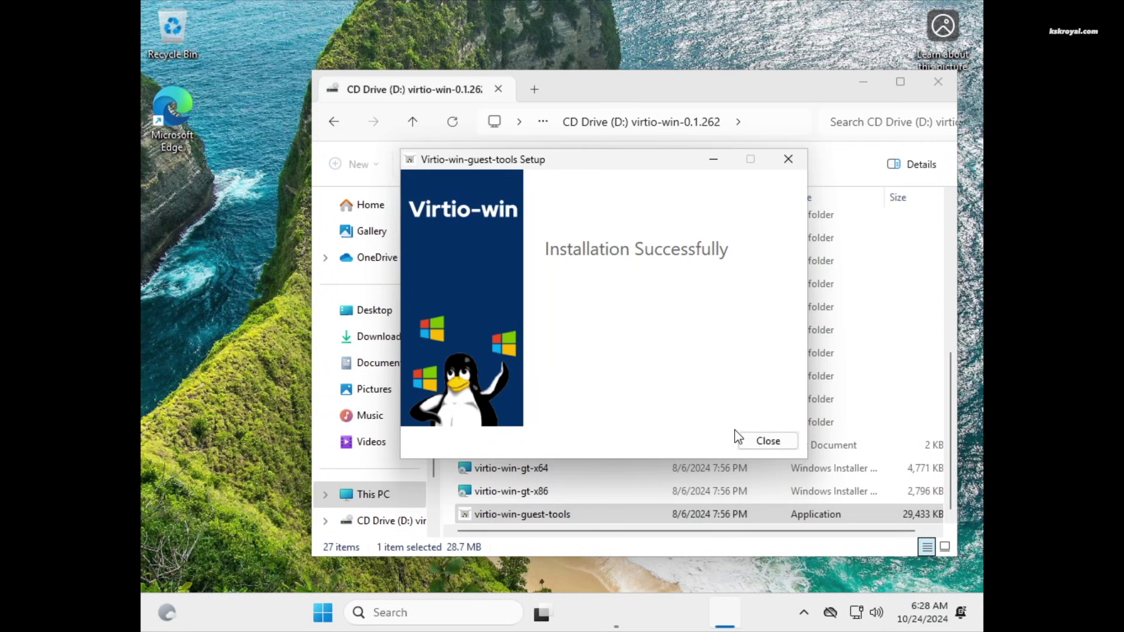
{"action": "left_click", "coordinate": [761, 442]}
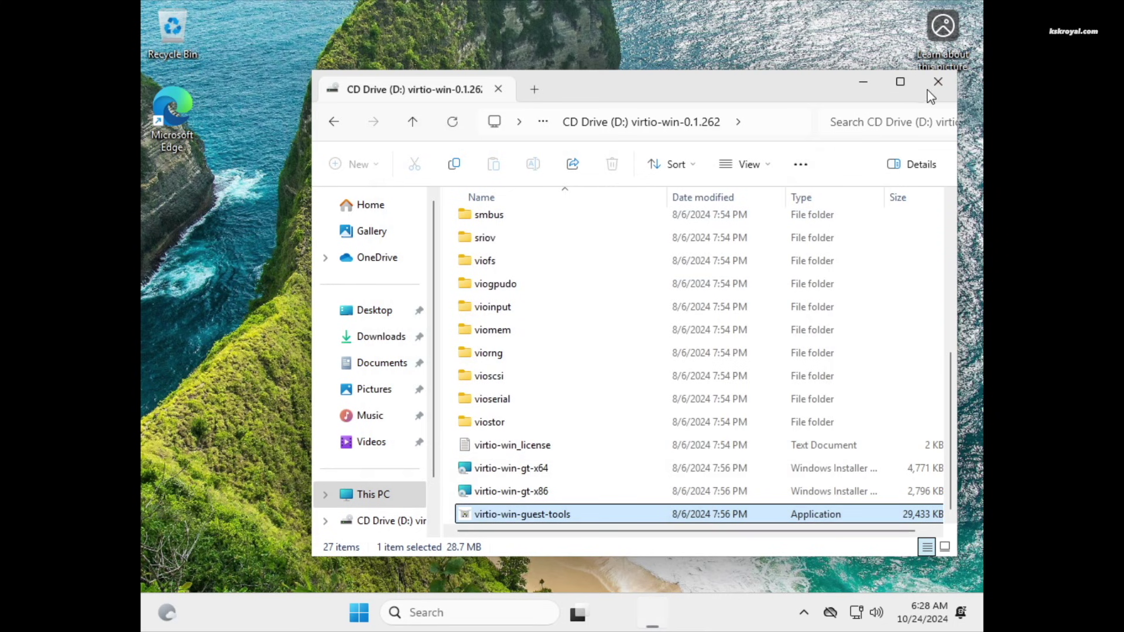
{"action": "left_click", "coordinate": [938, 82]}
Restart the Windows 11 guest.
{"action": "key", "text": "super"}
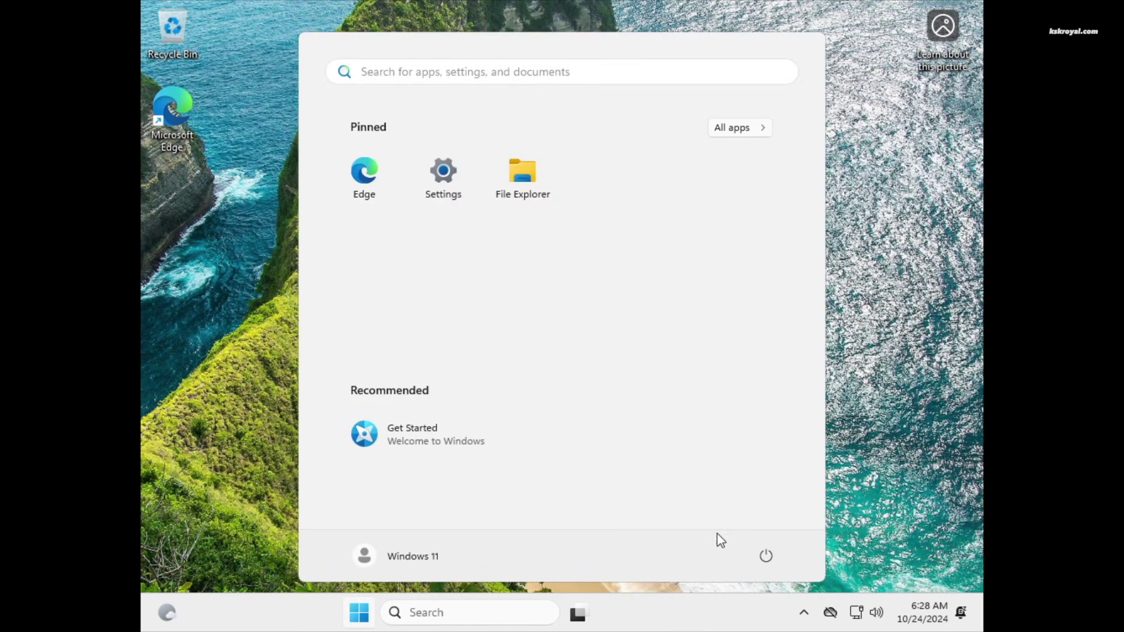
{"action": "left_click", "coordinate": [766, 556]}
{"action": "left_click", "coordinate": [760, 521]}
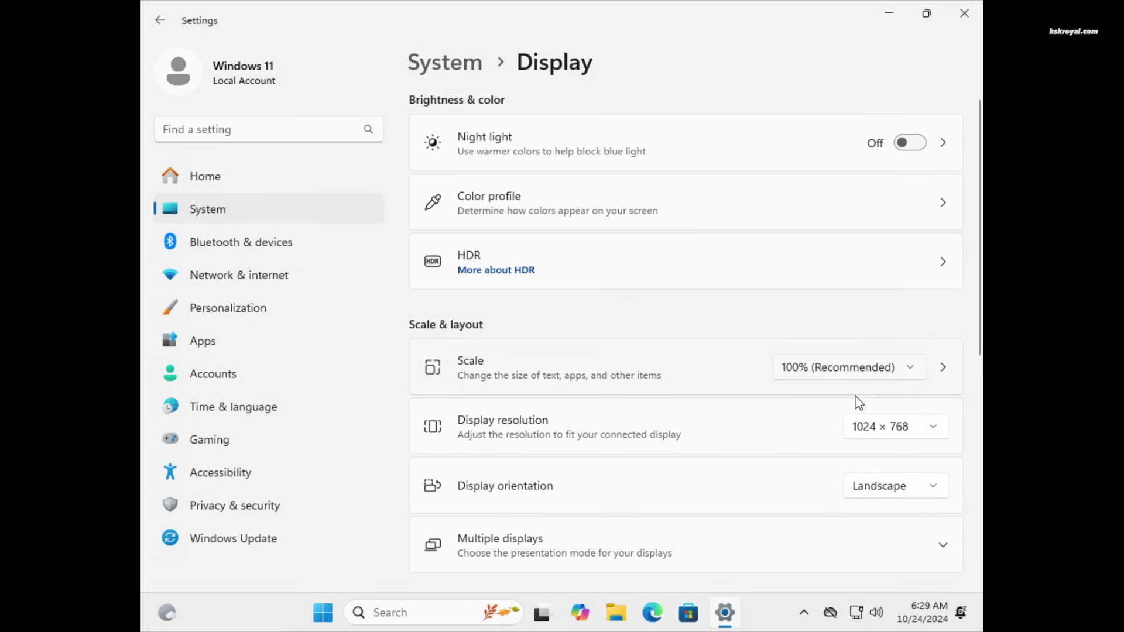
Set the guest's display resolution to 1920 × 1080, keep the change, set the scale to 125%, and close Settings.
{"action": "left_click", "coordinate": [895, 427]}
{"action": "scroll", "coordinate": [878, 410], "scroll_direction": "up", "scroll_amount": 5}
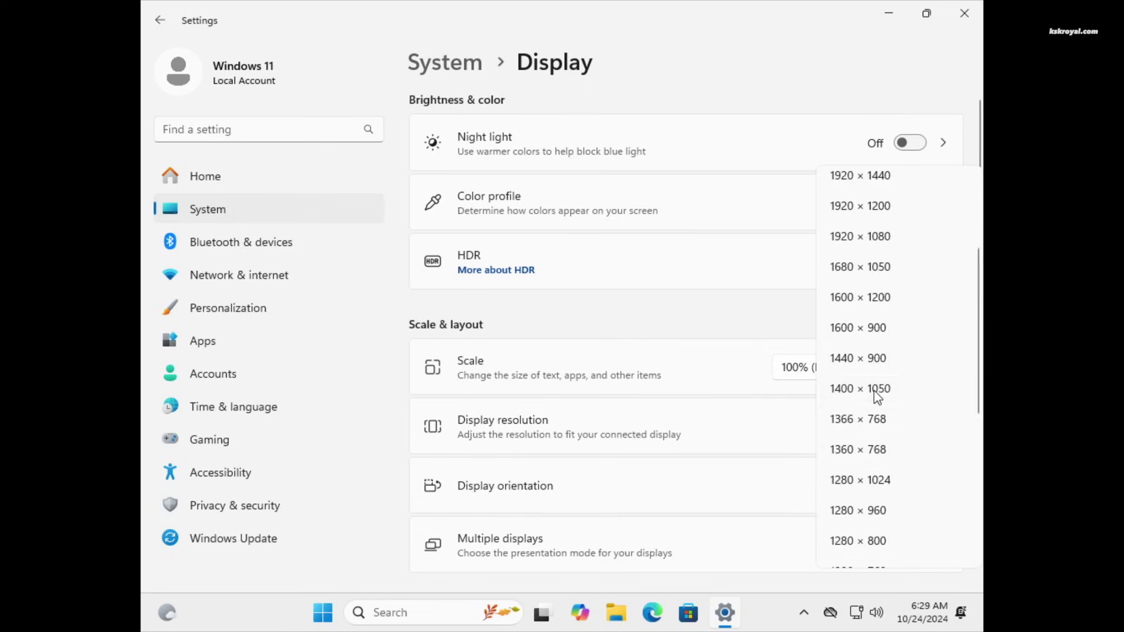
{"action": "left_click", "coordinate": [883, 245]}
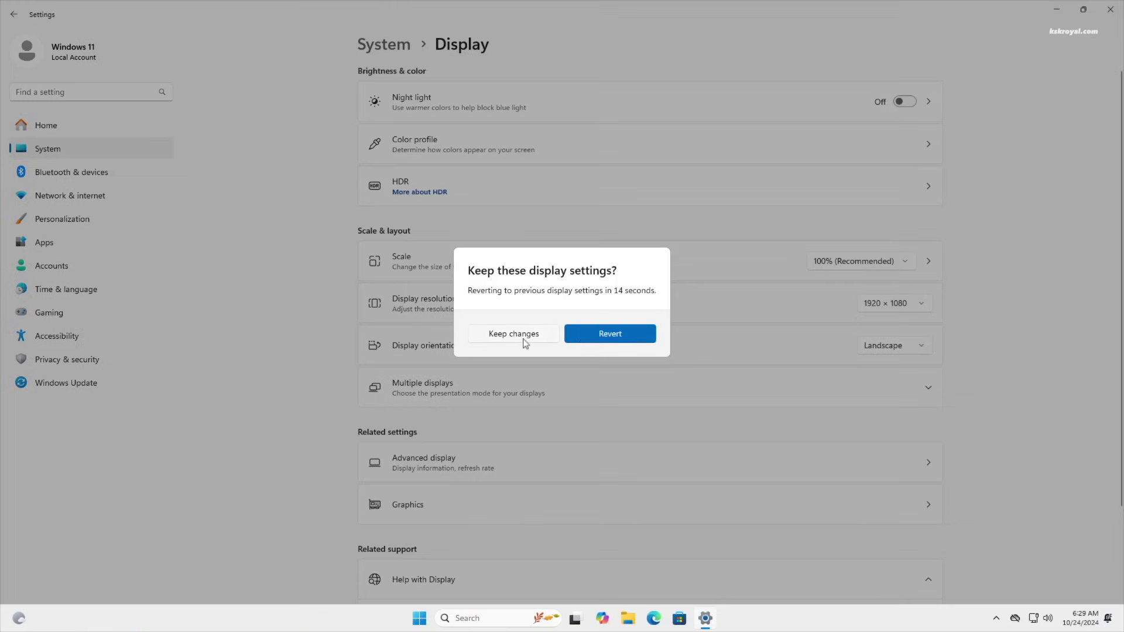
{"action": "left_click", "coordinate": [515, 336]}
{"action": "left_click", "coordinate": [867, 263]}
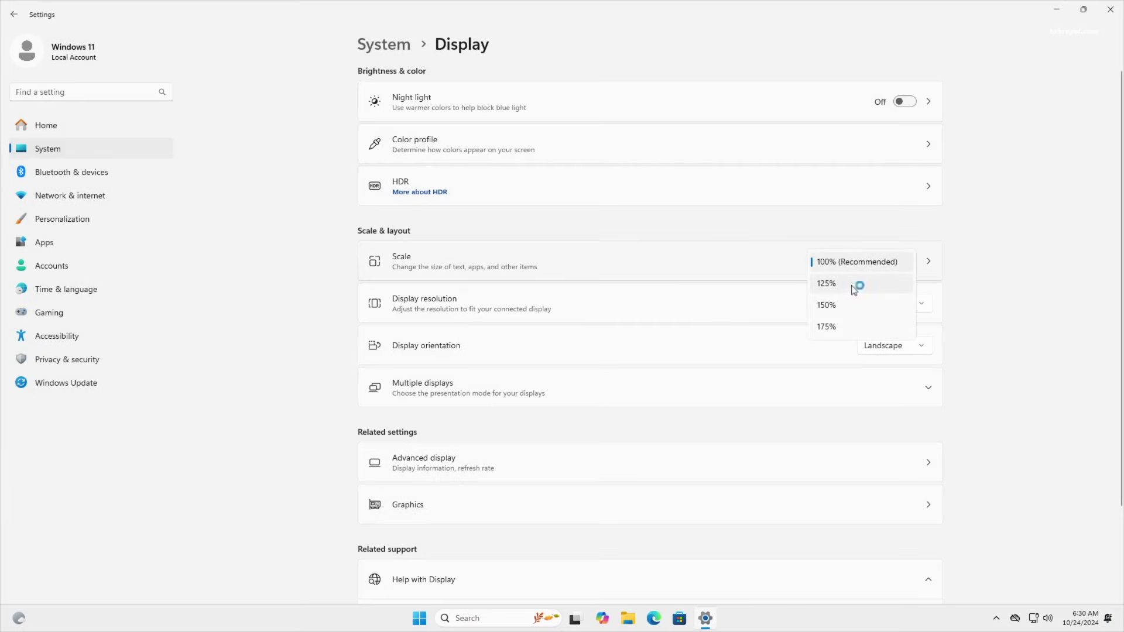
{"action": "left_click", "coordinate": [852, 286]}
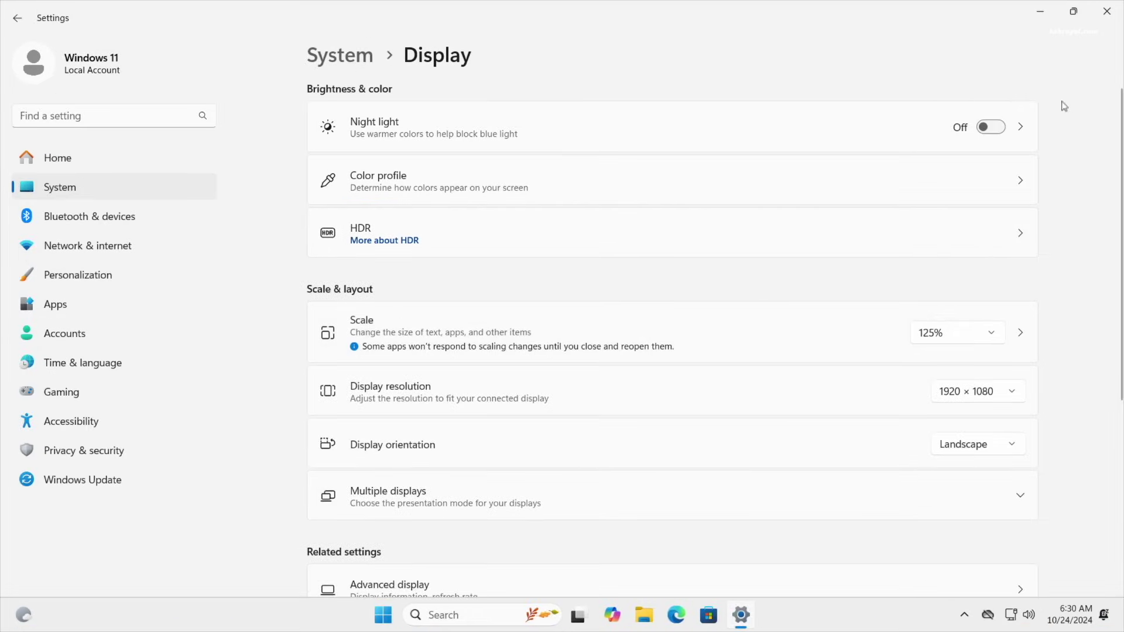
{"action": "key", "text": "alt+F4"}
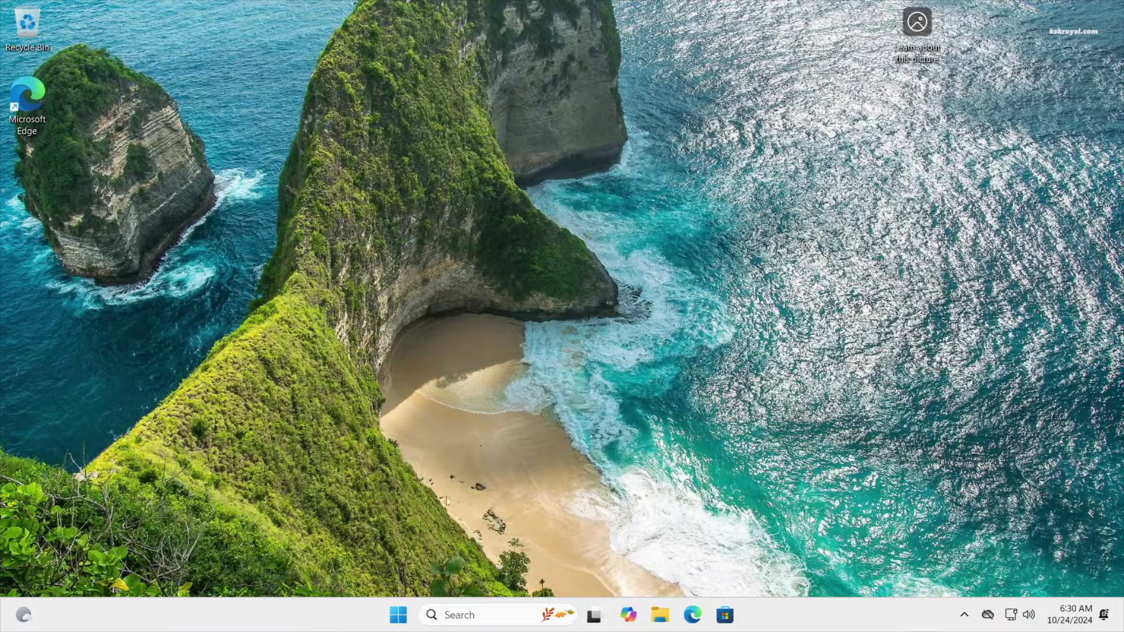
Examine the guest's display adapter and driver details in the DirectX Diagnostic Tool and close it.
{"action": "left_click", "coordinate": [399, 615]}
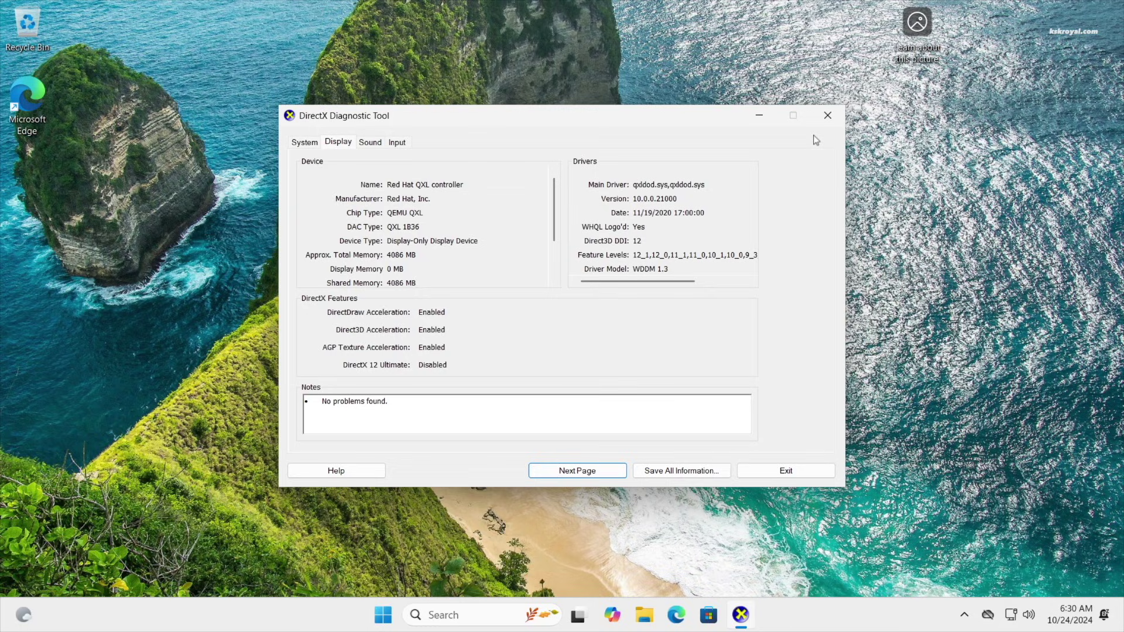
{"action": "left_click", "coordinate": [827, 116]}
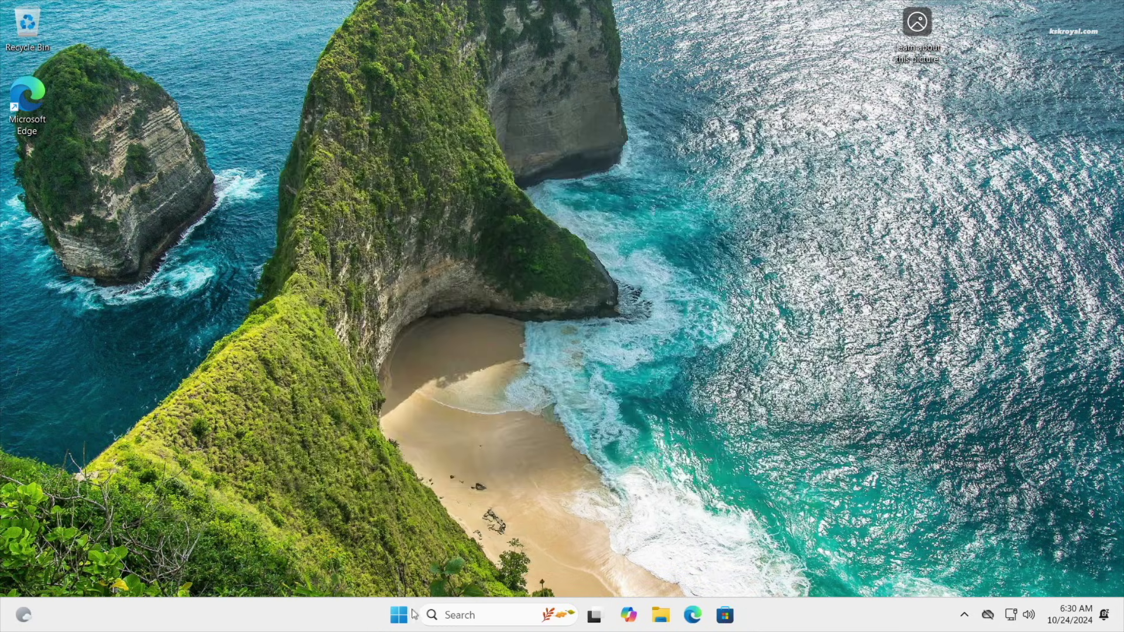
Shut down the Windows 11 guest.
{"action": "left_click", "coordinate": [413, 612]}
{"action": "left_click", "coordinate": [743, 564]}
{"action": "left_click", "coordinate": [754, 511]}
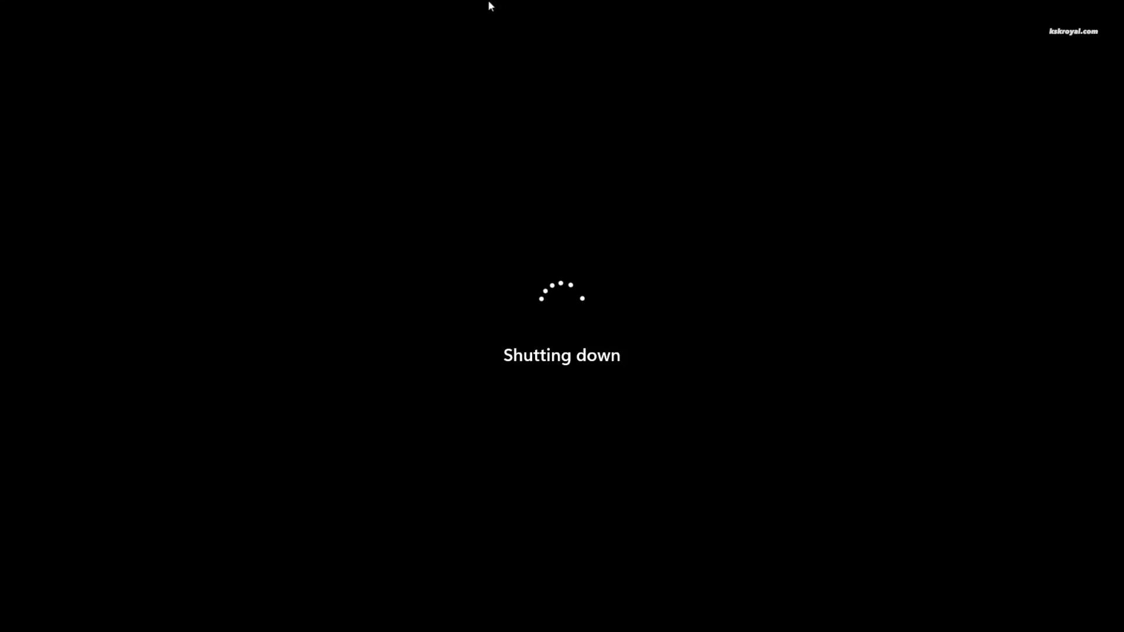
Leave fullscreen, show the virtual machine's hardware details, and maximize its window.
{"action": "left_click", "coordinate": [547, 14]}
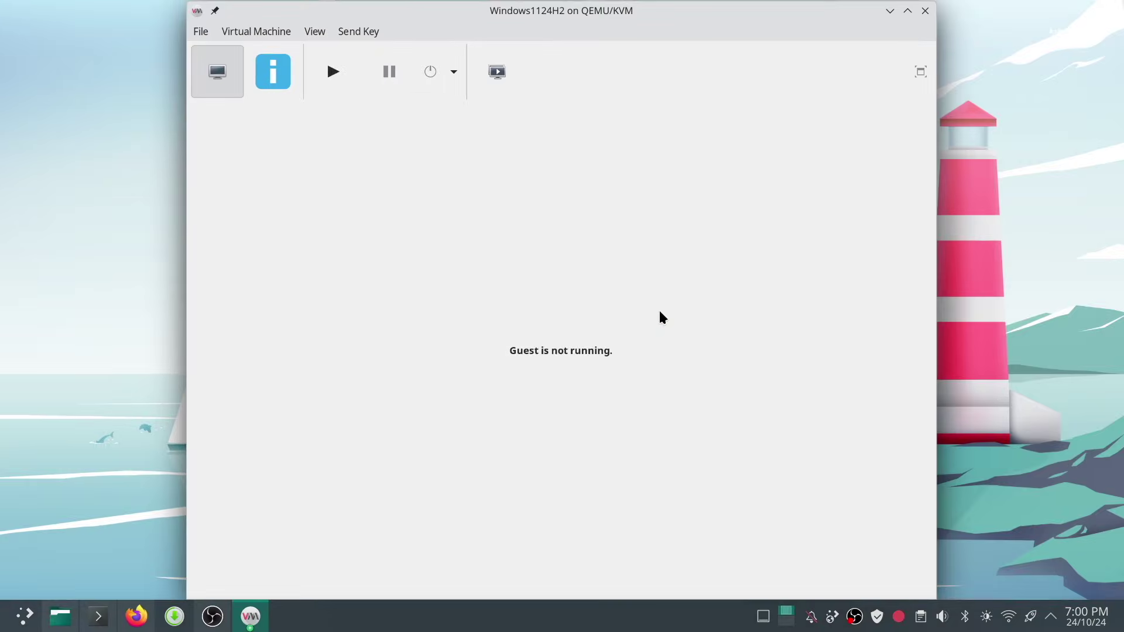
{"action": "left_click", "coordinate": [274, 72]}
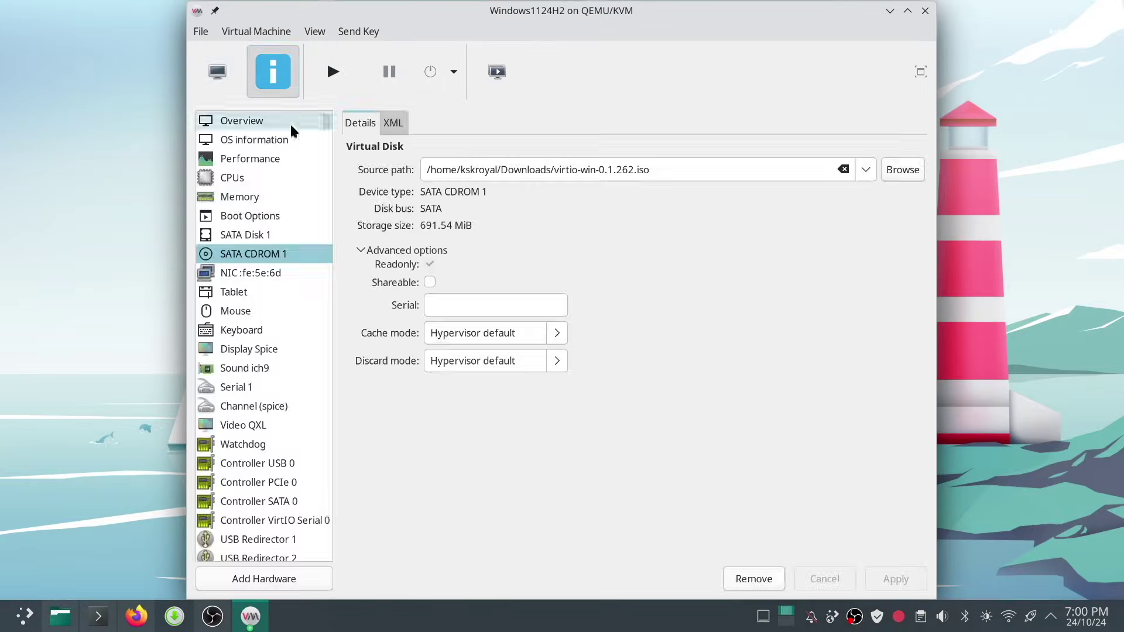
{"action": "left_click", "coordinate": [908, 11]}
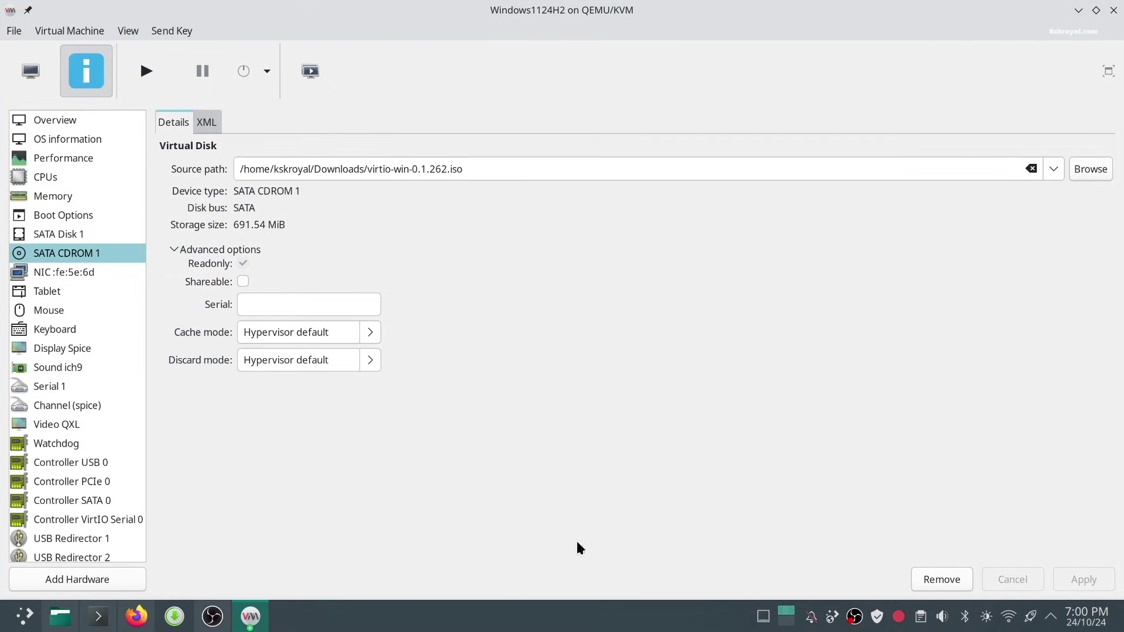
Set the Display Spice listen type to None, enable OpenGL with the render device on Auto, and apply the changes.
{"action": "left_click", "coordinate": [36, 348]}
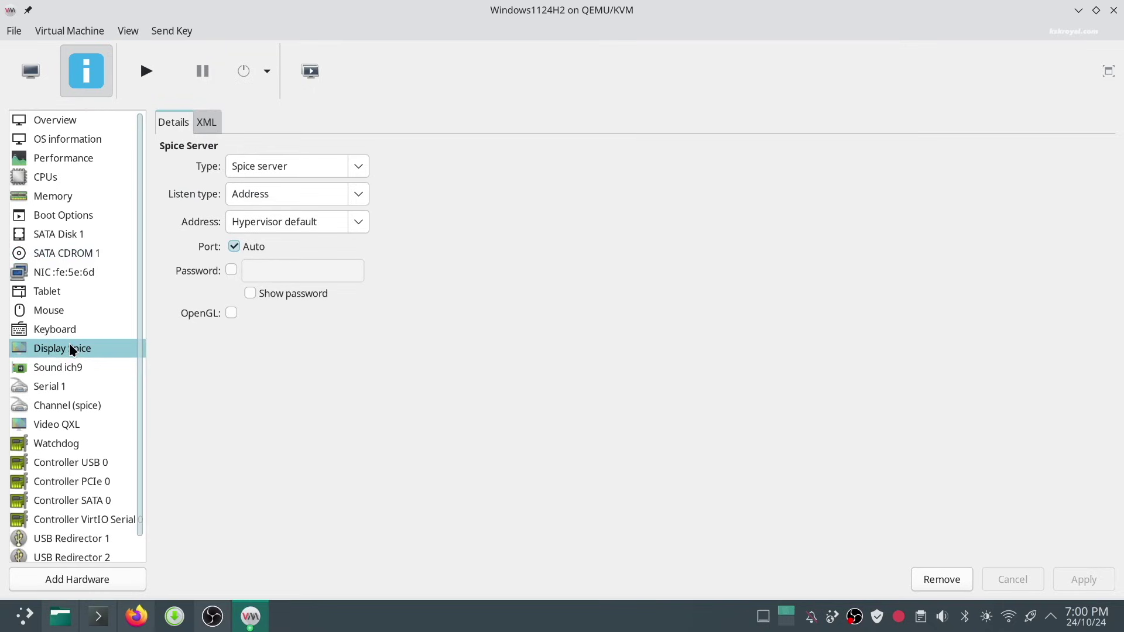
{"action": "left_click", "coordinate": [363, 193]}
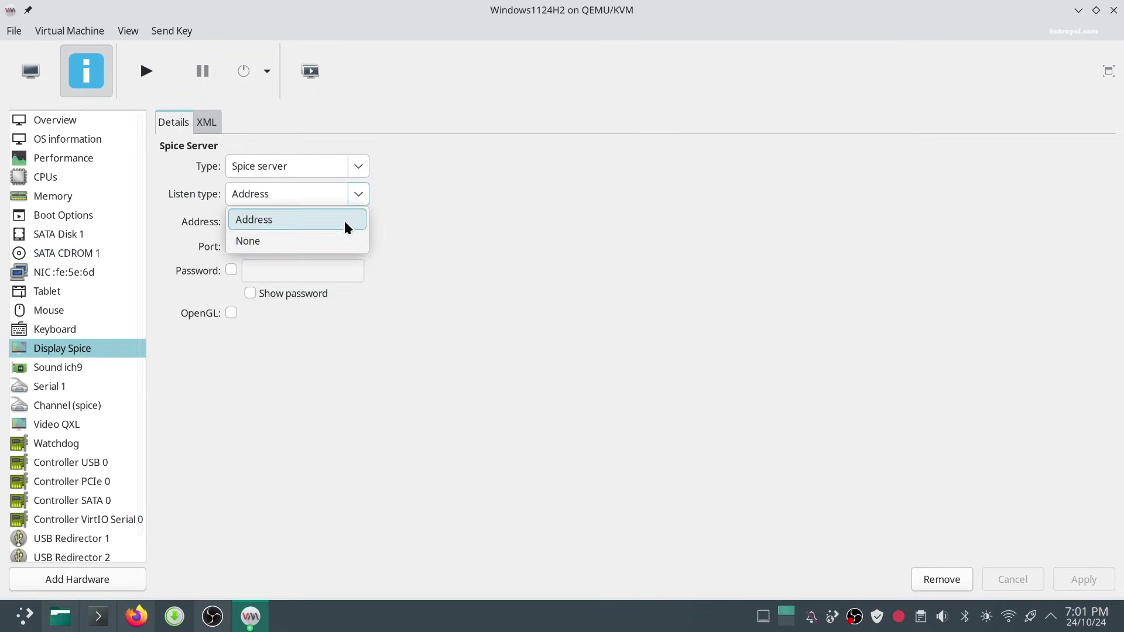
{"action": "left_click", "coordinate": [339, 240]}
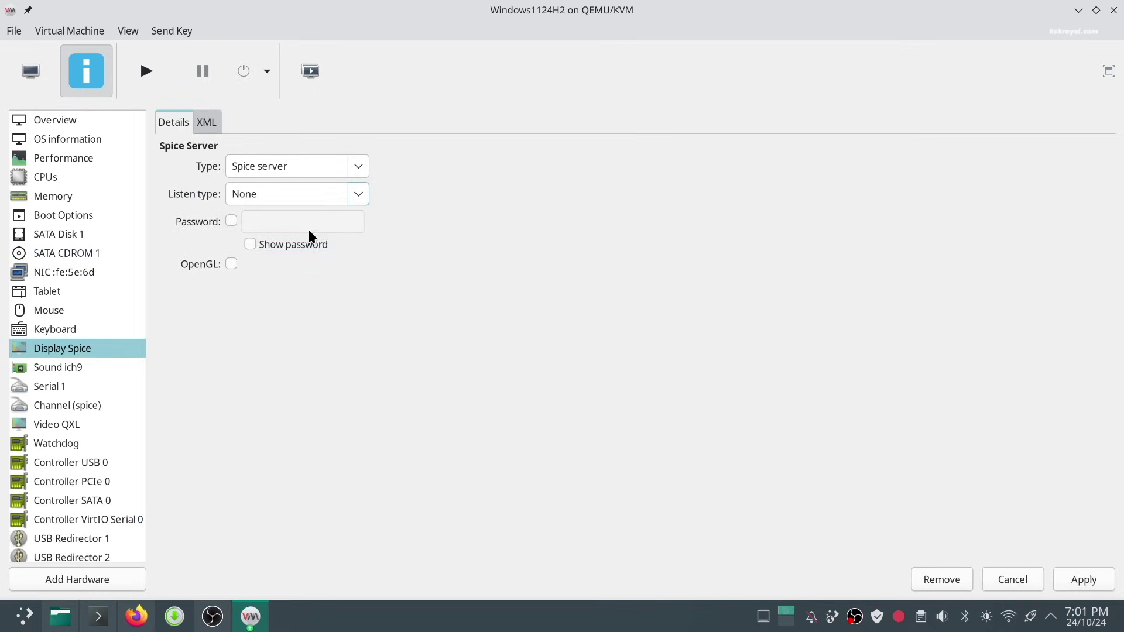
{"action": "left_click", "coordinate": [231, 264]}
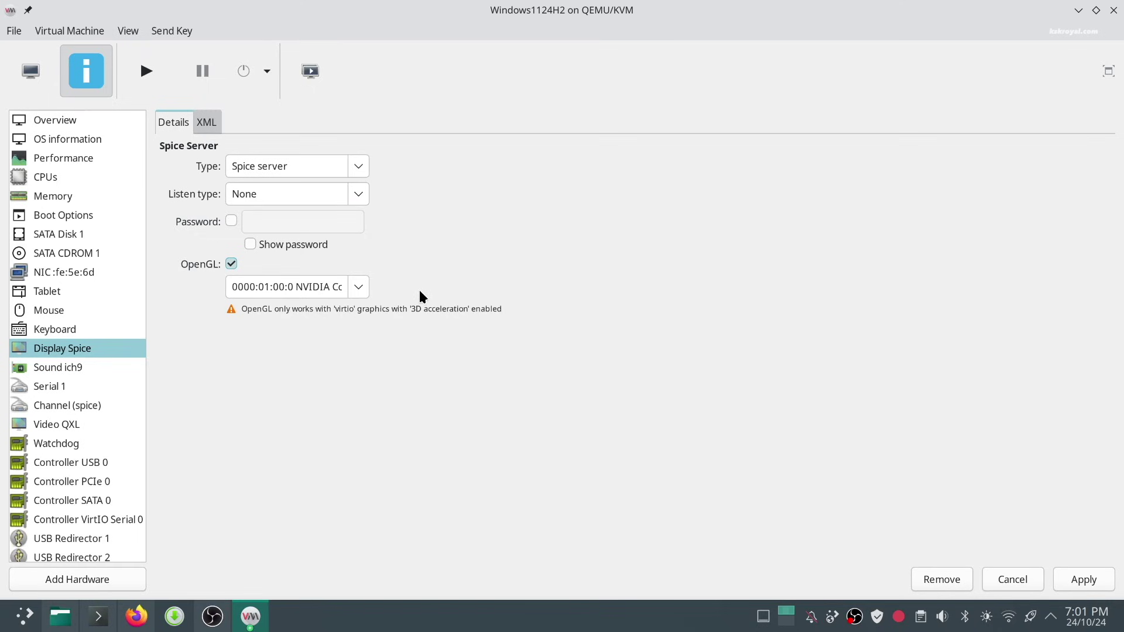
{"action": "left_click", "coordinate": [364, 289]}
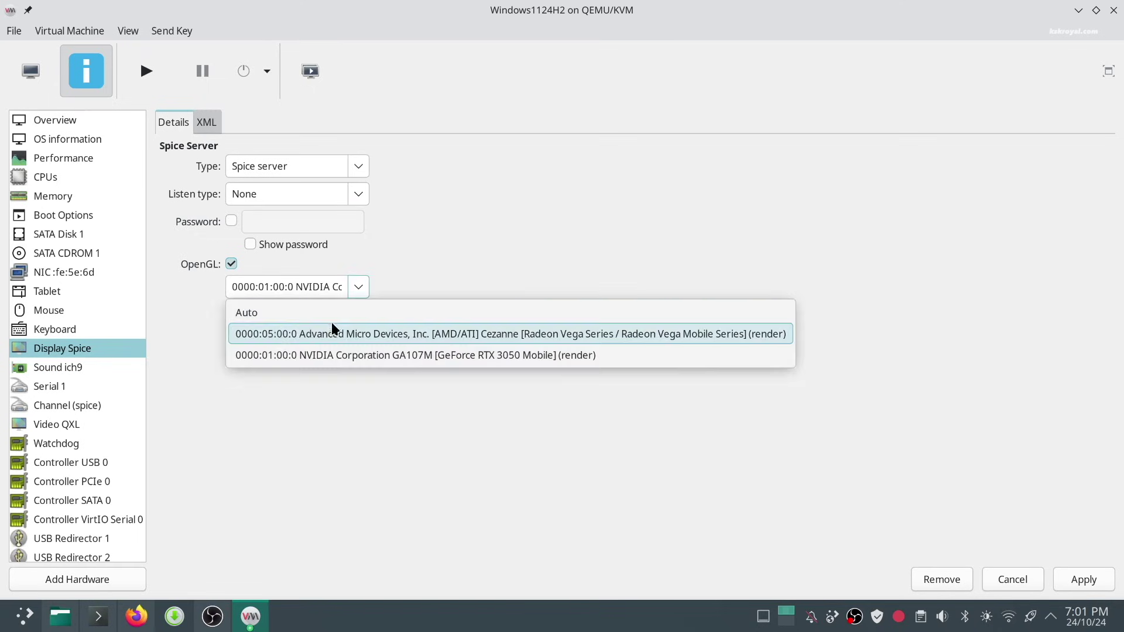
{"action": "left_click", "coordinate": [253, 320]}
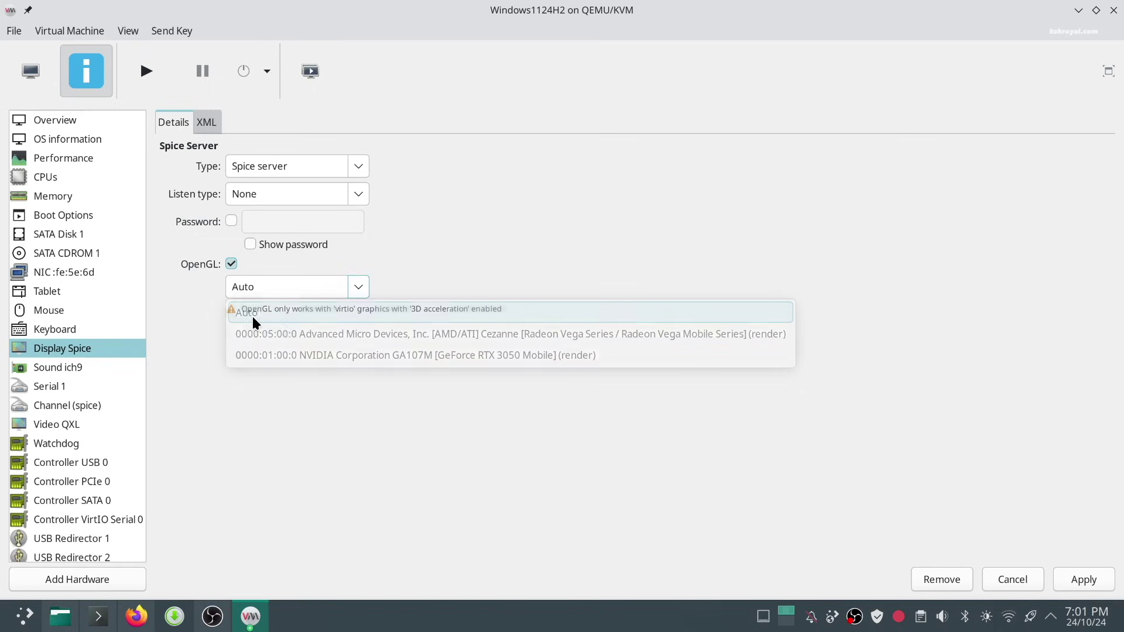
{"action": "left_click", "coordinate": [366, 288]}
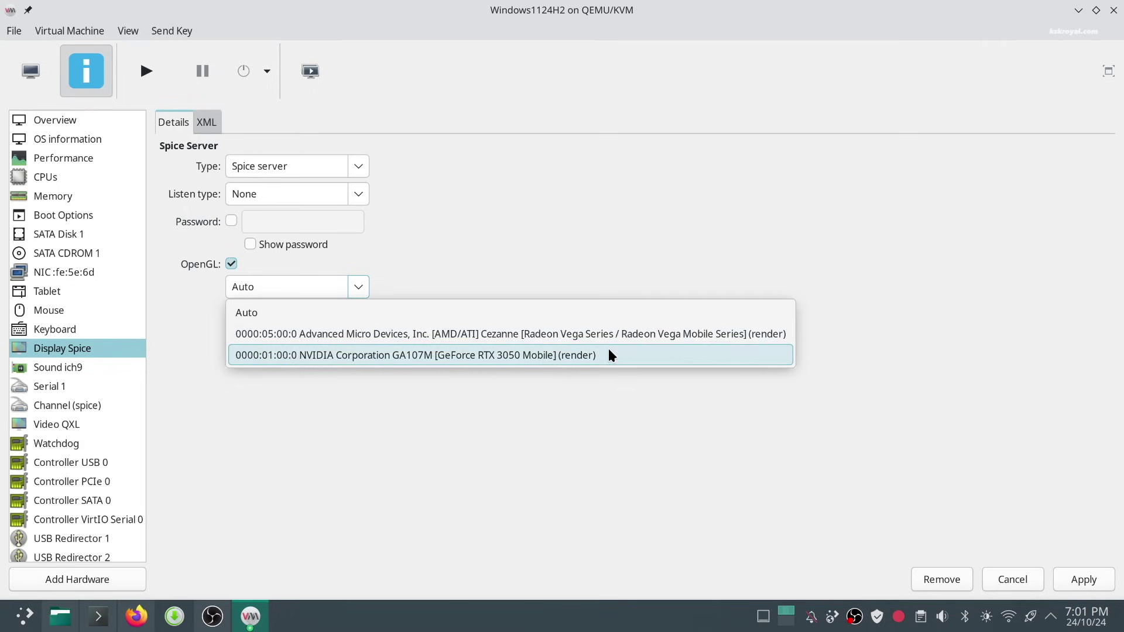
{"action": "left_click", "coordinate": [561, 259]}
{"action": "left_click", "coordinate": [364, 291]}
{"action": "left_click", "coordinate": [325, 317]}
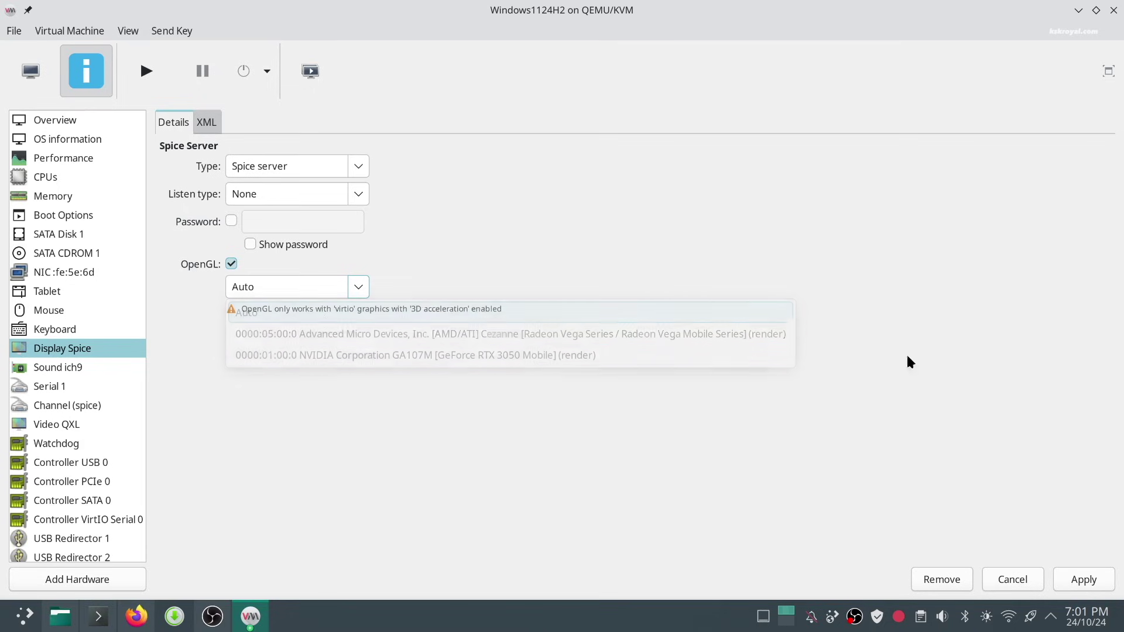
{"action": "left_click", "coordinate": [1073, 571]}
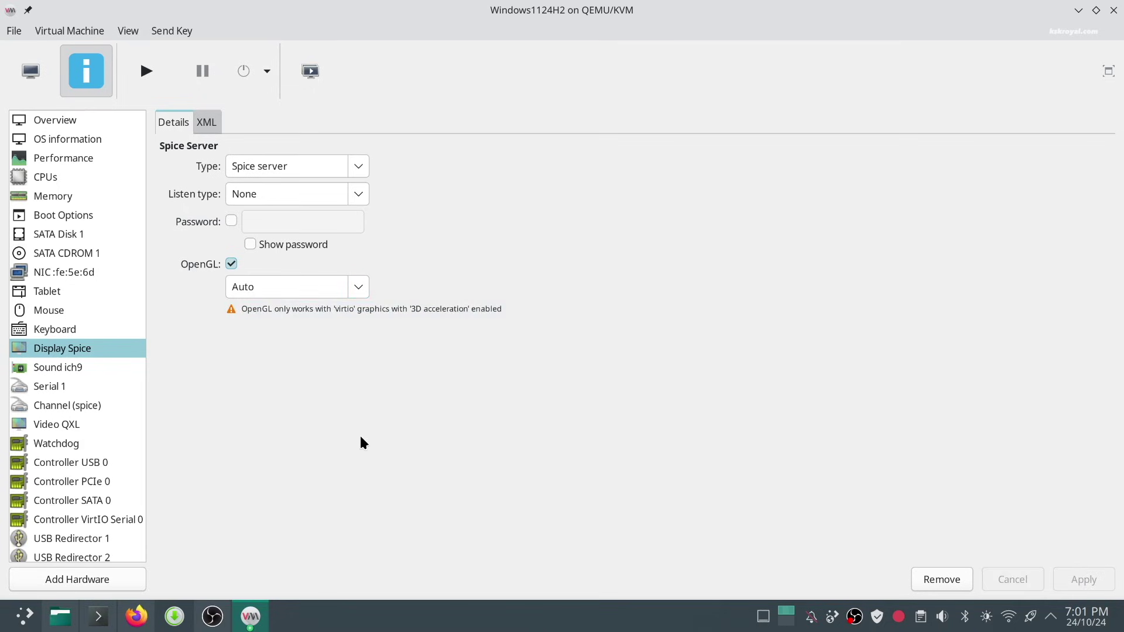
Change the virtual machine's video model to Virtio with 3D acceleration enabled and apply the change.
{"action": "left_click", "coordinate": [58, 423]}
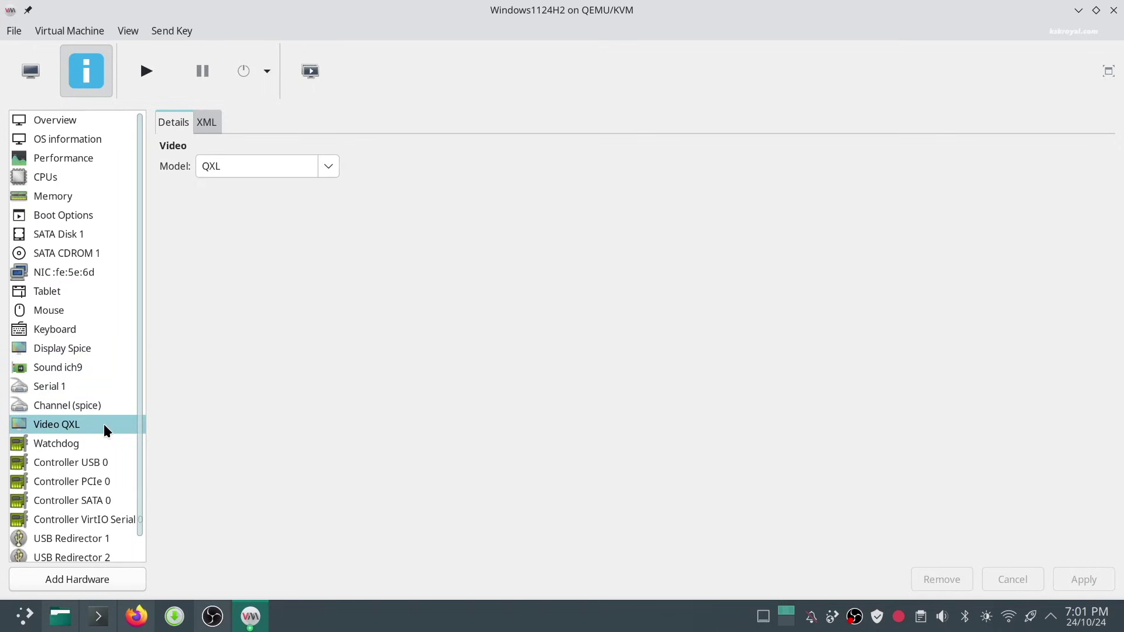
{"action": "left_click", "coordinate": [329, 166]}
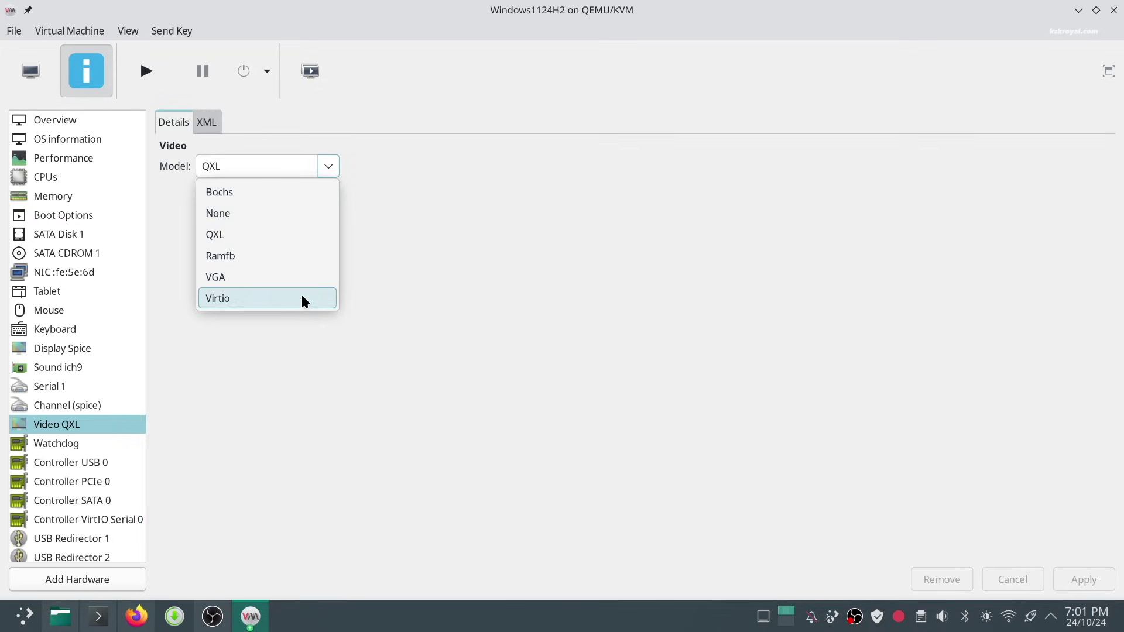
{"action": "left_click", "coordinate": [252, 300]}
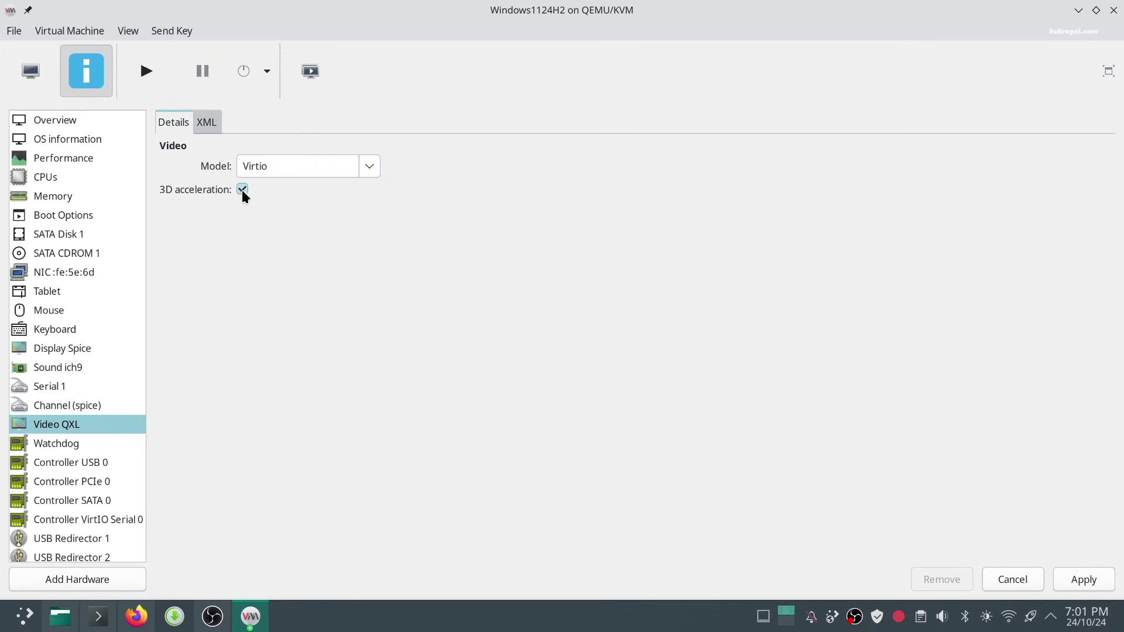
{"action": "left_click", "coordinate": [1076, 580]}
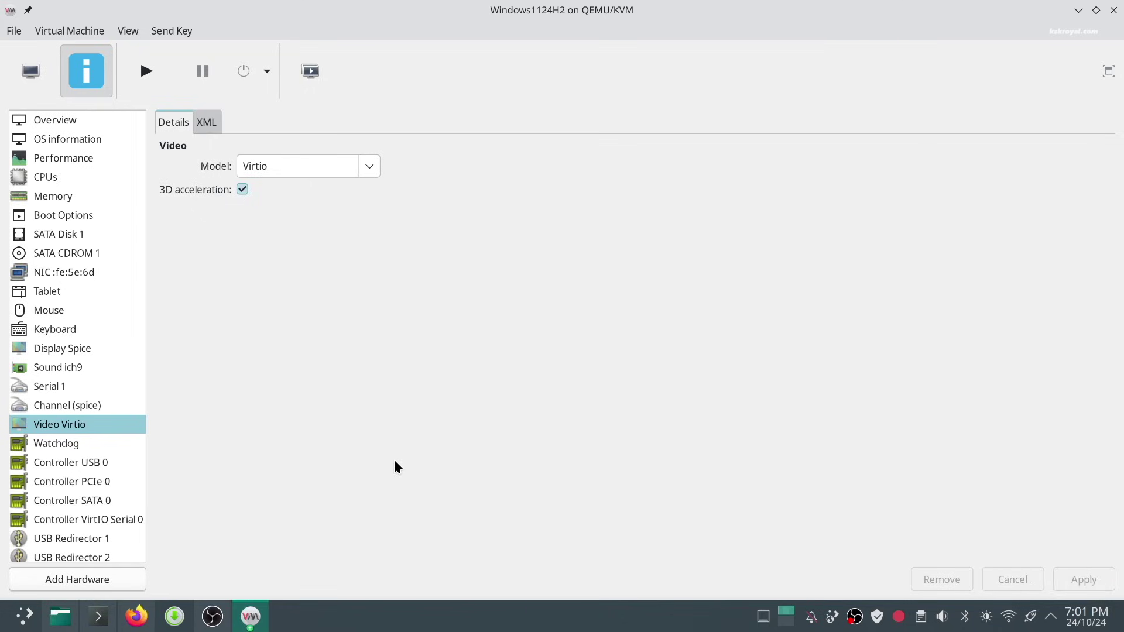
Start the virtual machine and show its graphical console.
{"action": "left_click", "coordinate": [146, 82]}
{"action": "left_click", "coordinate": [43, 86]}
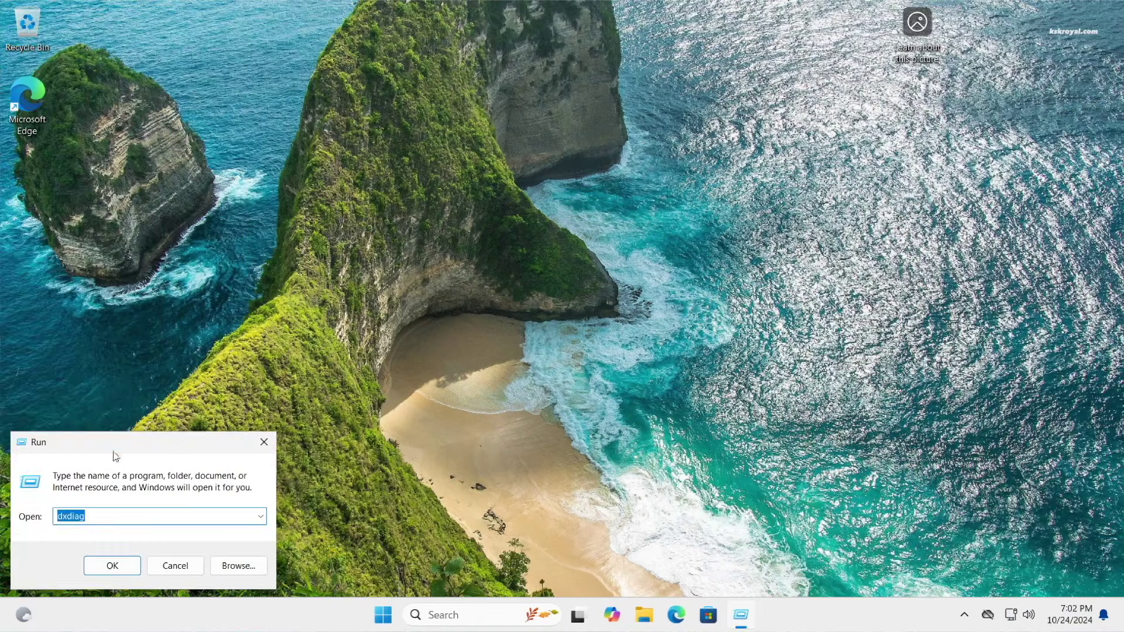
Run dxdiag in the guest and examine the display adapter details.
{"action": "left_click", "coordinate": [115, 573]}
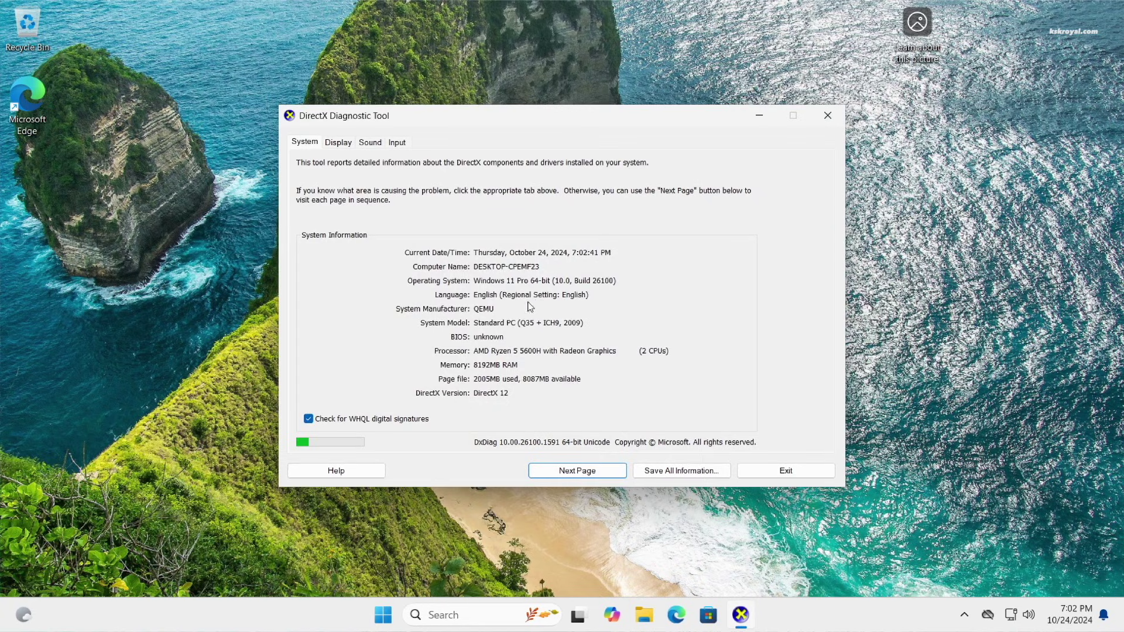
{"action": "left_click", "coordinate": [339, 143]}
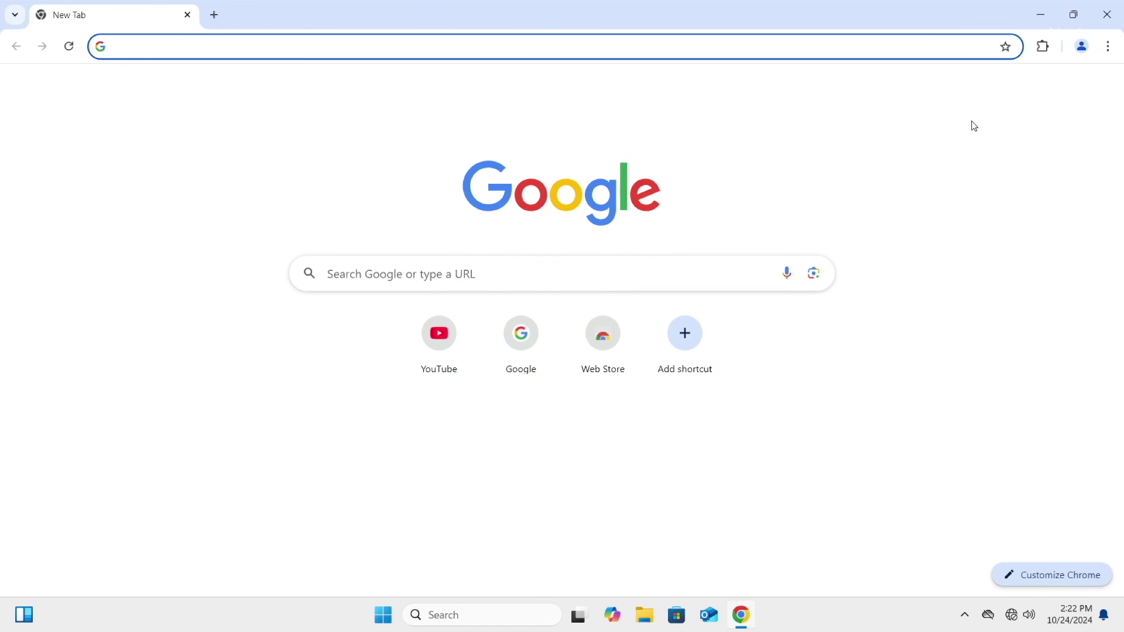
Close the Google Chrome window.
{"action": "left_click", "coordinate": [1108, 15]}
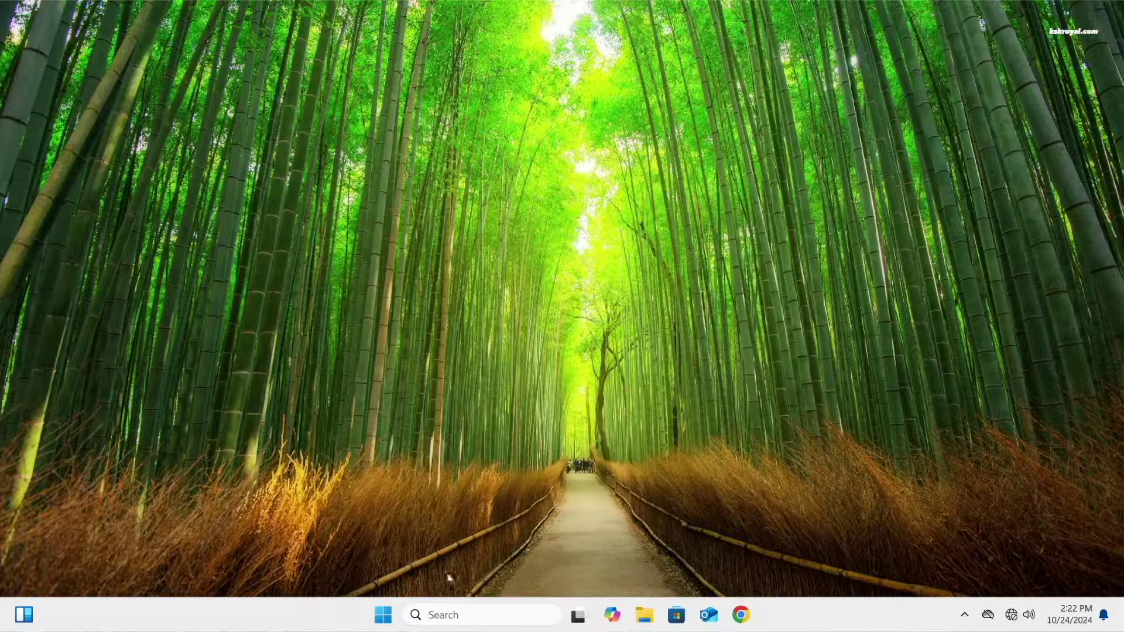
Launch Visual Studio Code in the guest to test that it opens, and close its window.
{"action": "left_click", "coordinate": [384, 615]}
{"action": "type", "text": "vs"}
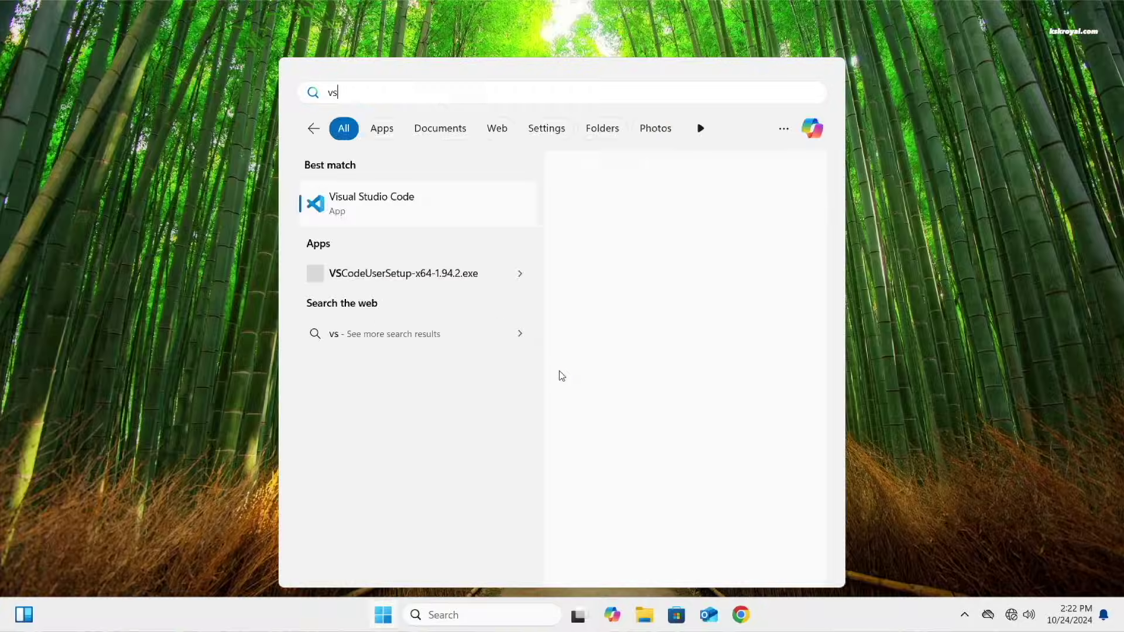
{"action": "key", "text": "Return"}
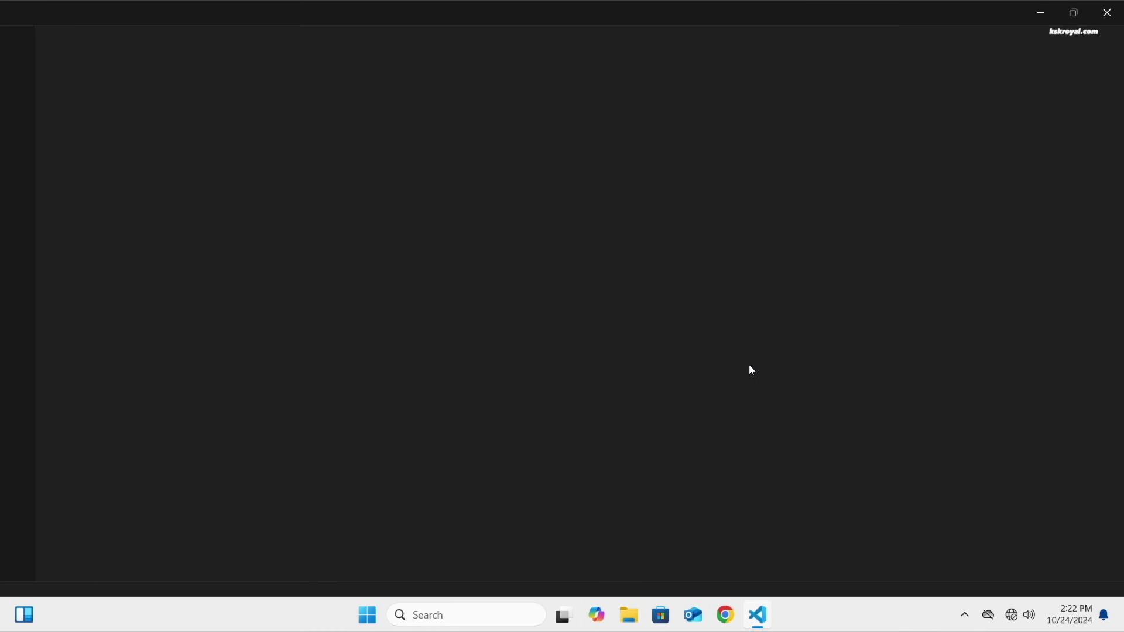
{"action": "left_click", "coordinate": [1108, 12]}
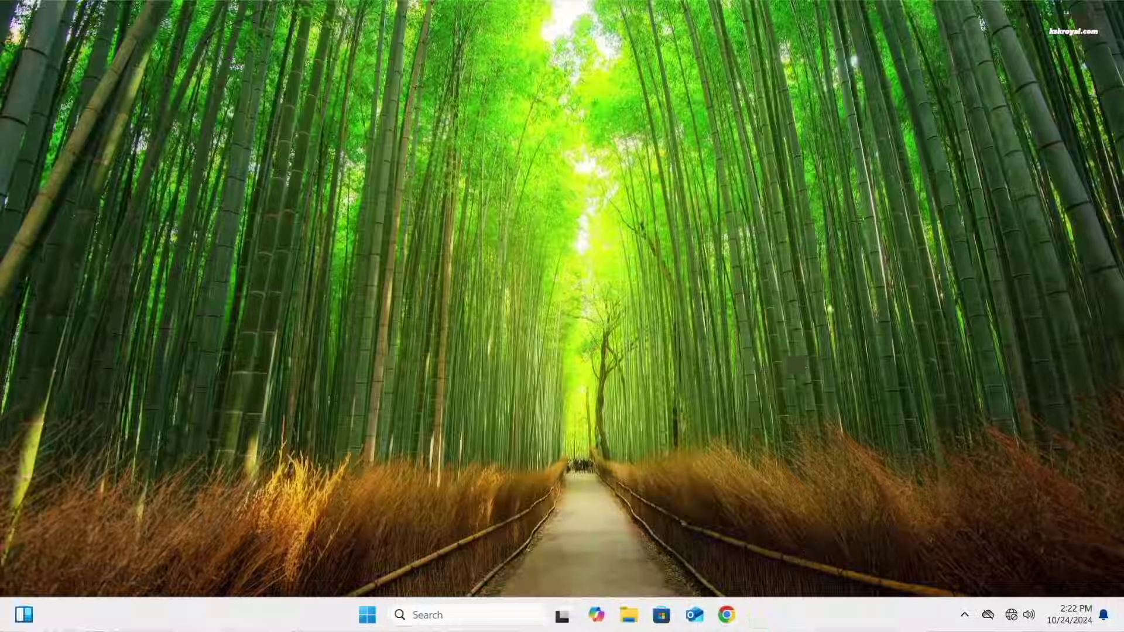
Run winver from Command Prompt and move the About Windows dialog toward the middle of the desktop to check the version.
{"action": "left_click", "coordinate": [537, 619]}
{"action": "type", "text": "cnd"}
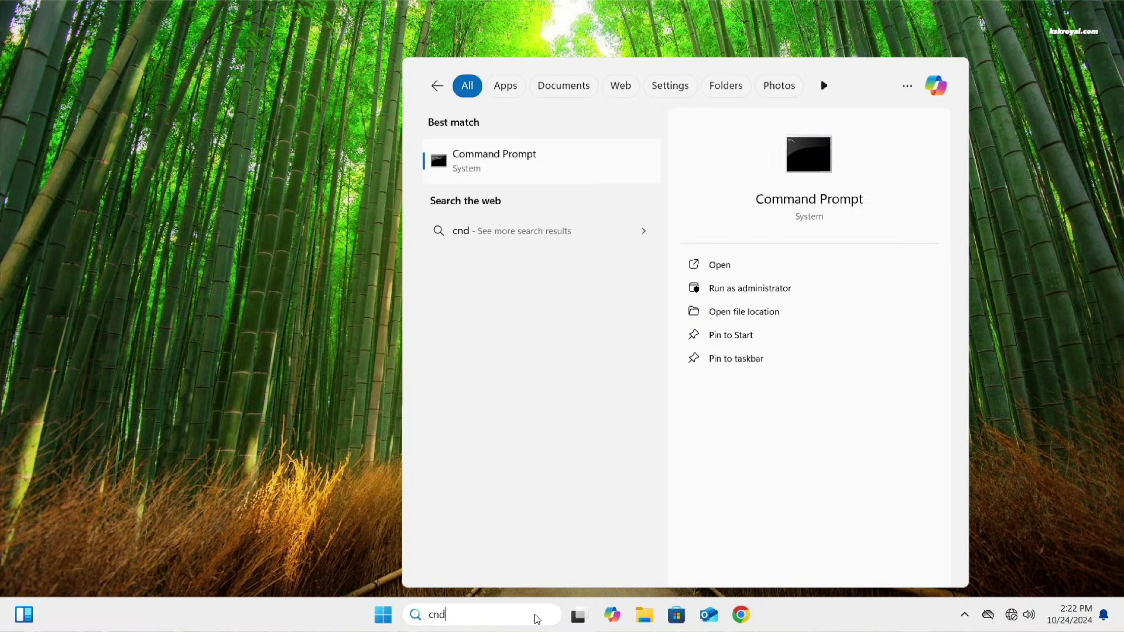
{"action": "key", "text": "Return"}
{"action": "type", "text": "winver"}
{"action": "key", "text": "Return"}
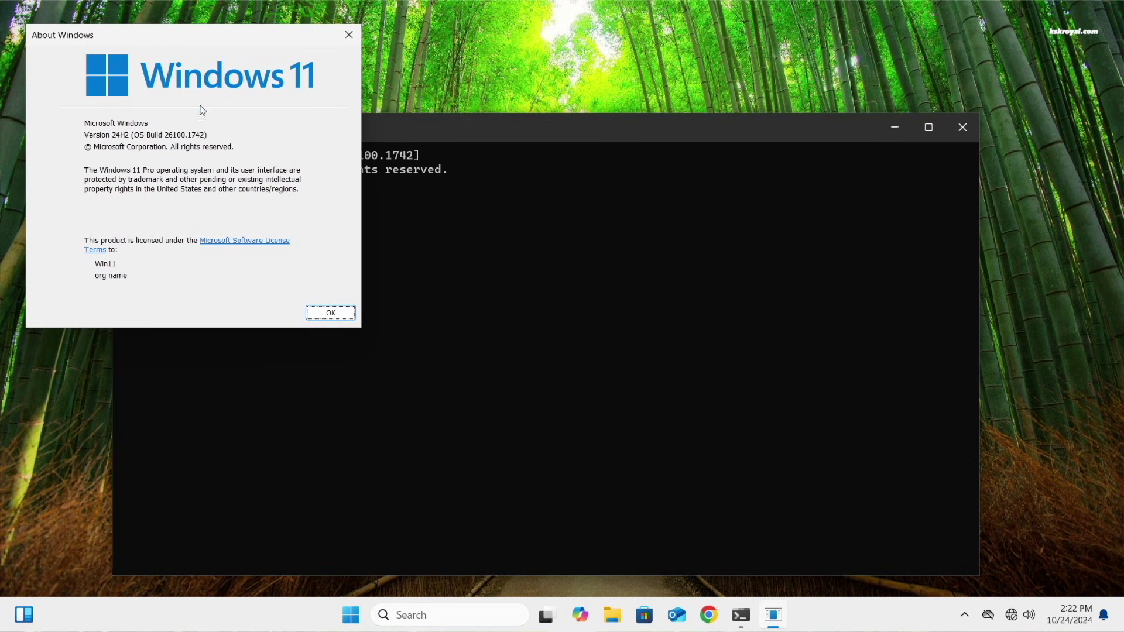
{"action": "left_click_drag", "start_coordinate": [213, 42], "coordinate": [596, 191]}
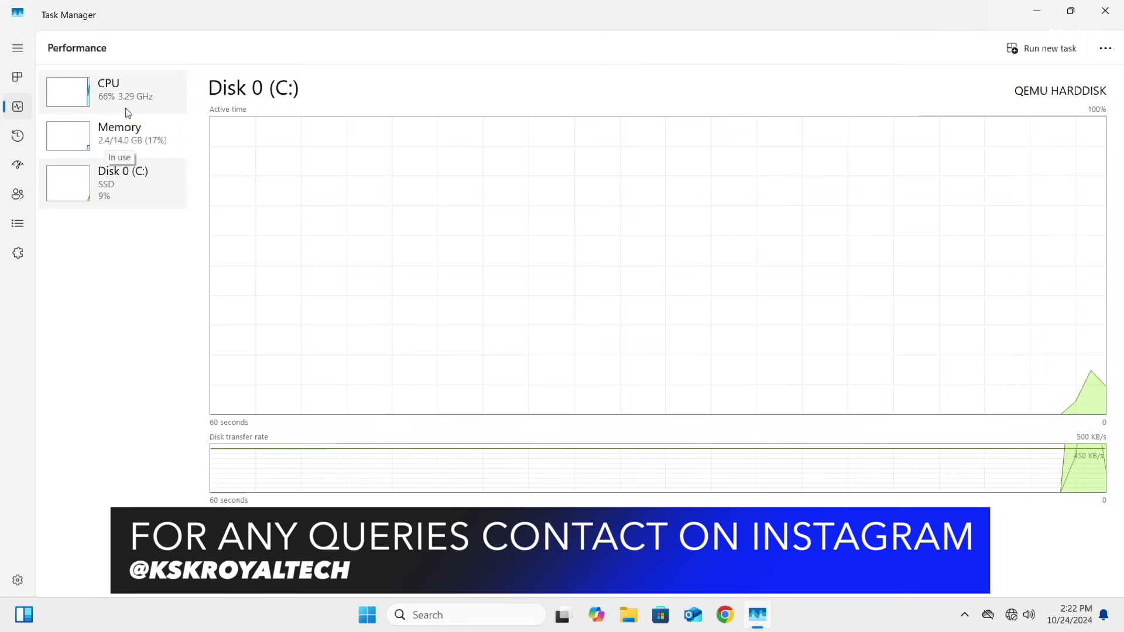
Examine the guest's CPU and memory performance graphs in Task Manager.
{"action": "left_click", "coordinate": [127, 108]}
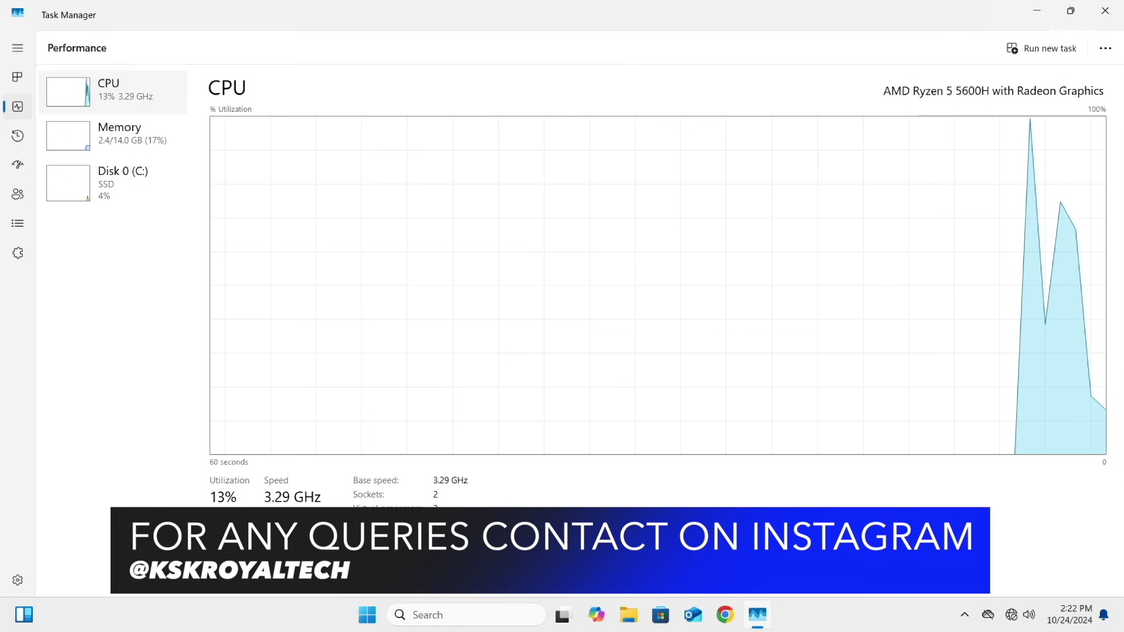
{"action": "left_click", "coordinate": [144, 134]}
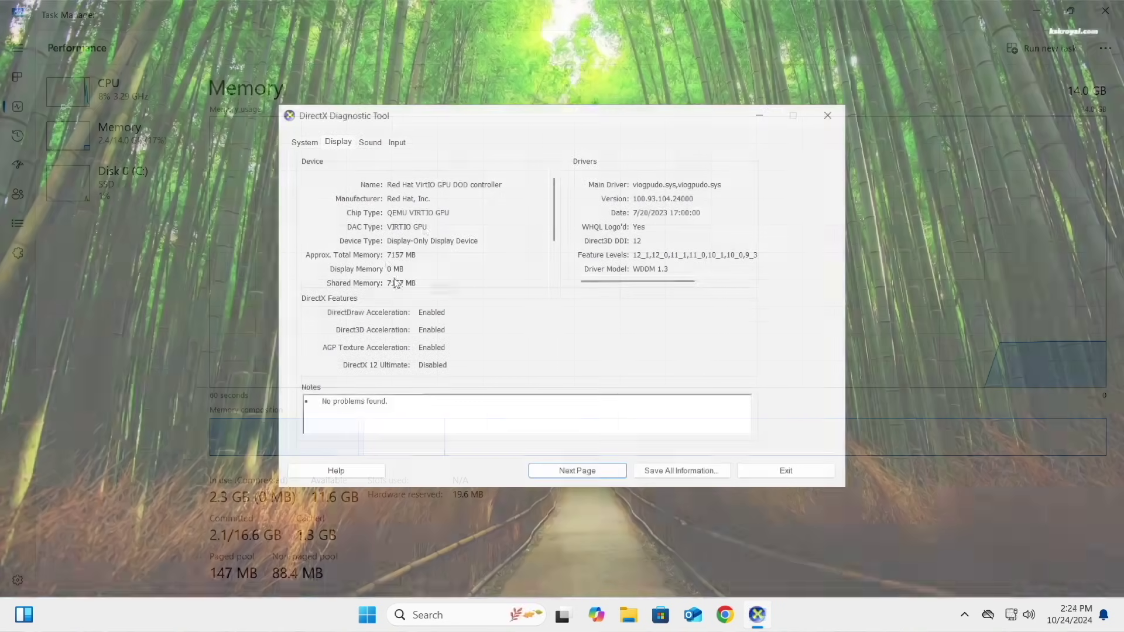